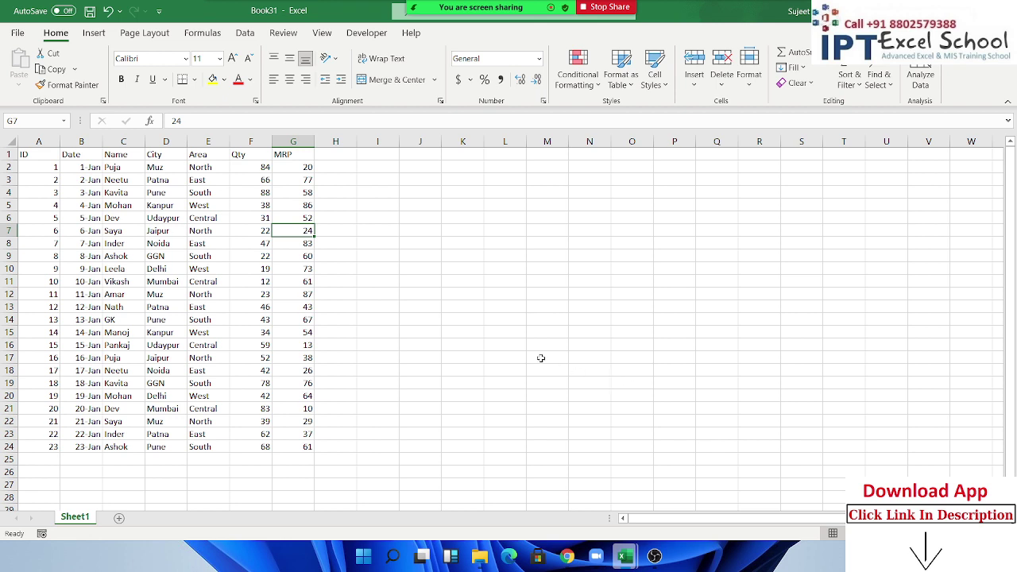
Select cells in the table and undo to restore the value 22 in F7.
left_click(400, 293)
left_click(132, 217)
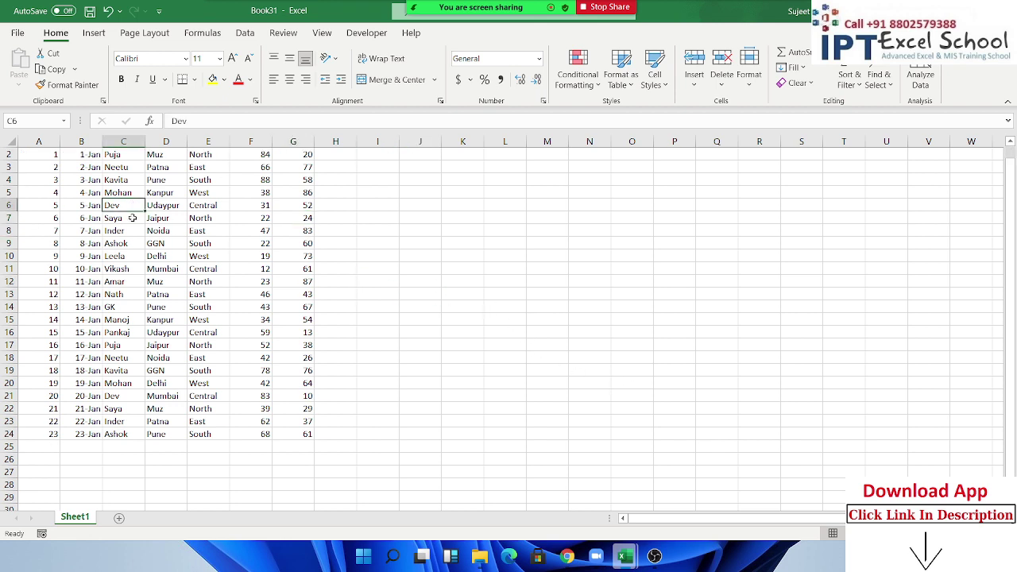
left_click(254, 236)
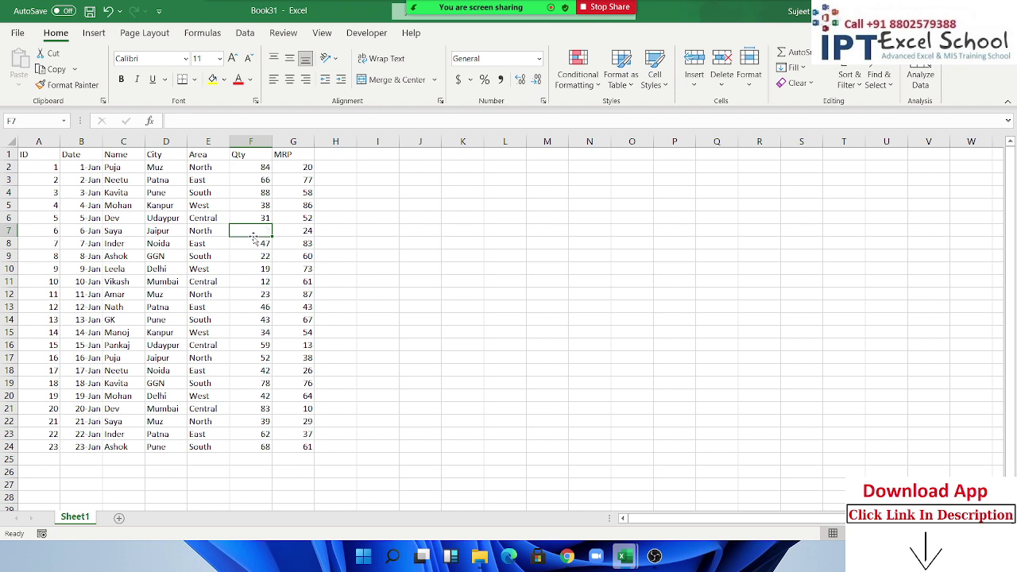
key("ctrl+z")
Protect Sheet1 with a password, re-entering it to confirm.
right_click(78, 520)
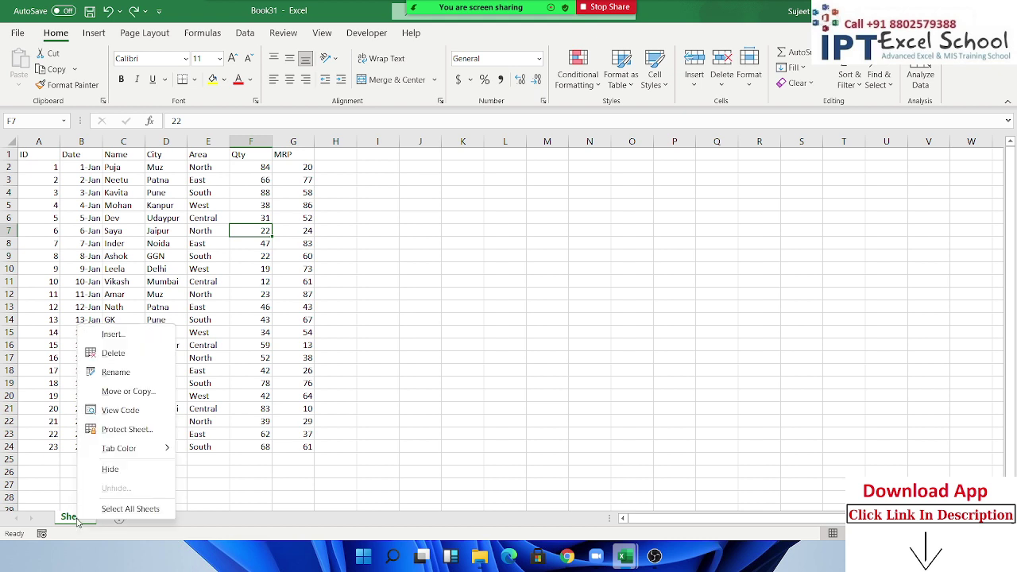
left_click(133, 436)
type("1")
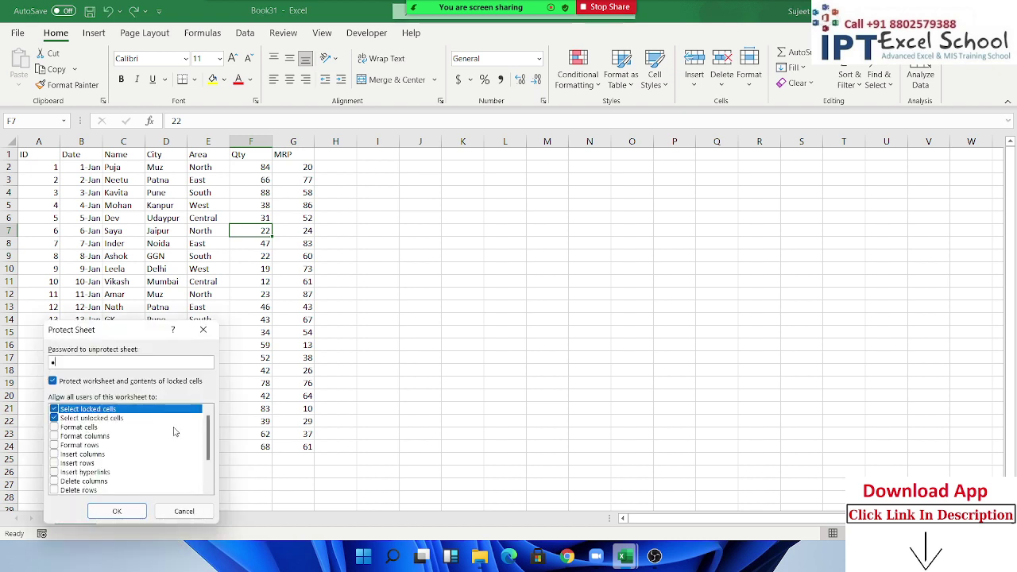
left_click(129, 513)
mouse_move(155, 363)
left_mouse_down()
mouse_move(292, 387)
mouse_move(456, 341)
left_mouse_up()
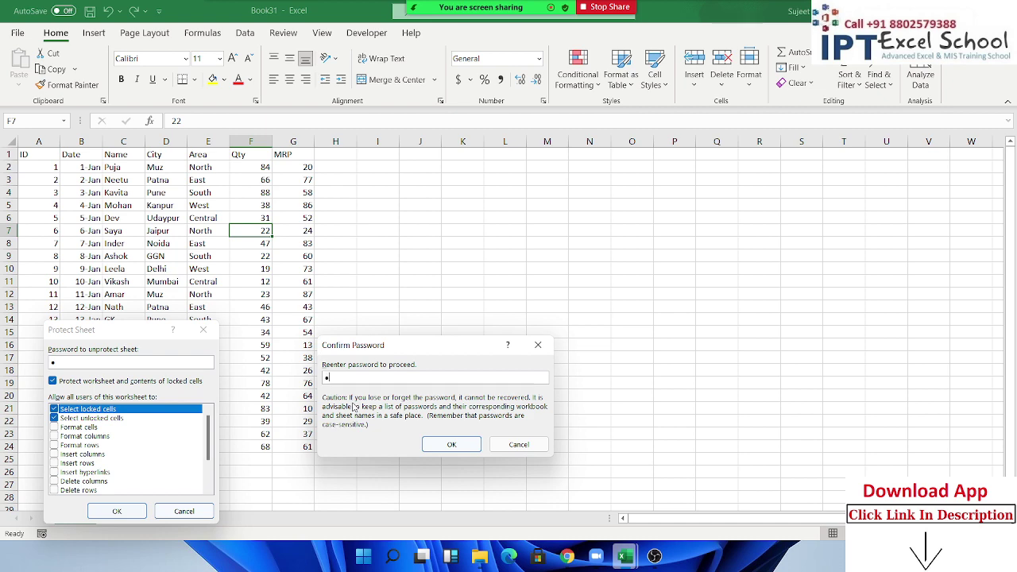
key("Return")
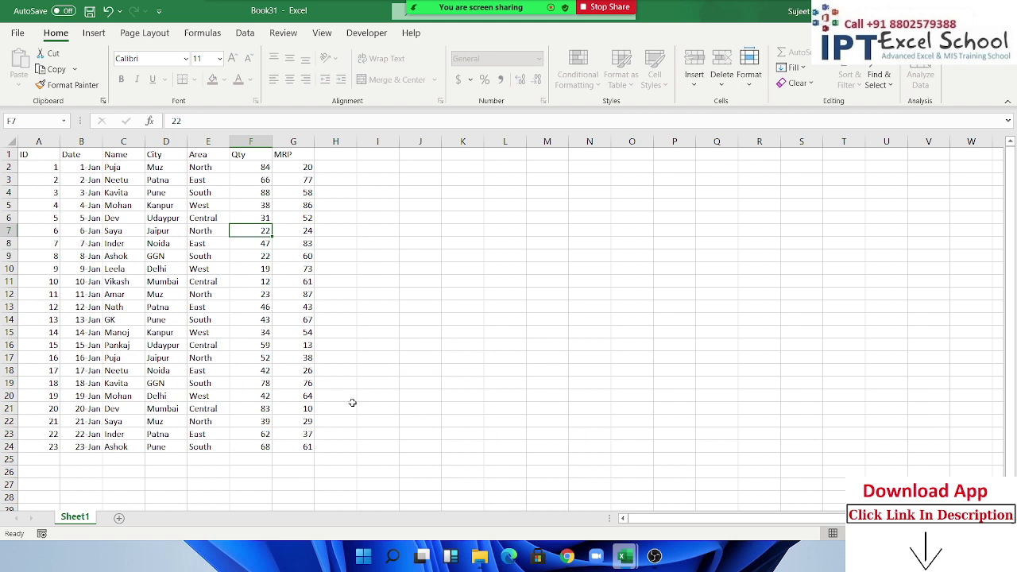
Select assorted table cells such as G8, D5, F7, F9 and G14.
left_click(300, 329)
left_click_drag(301, 288, 308, 277)
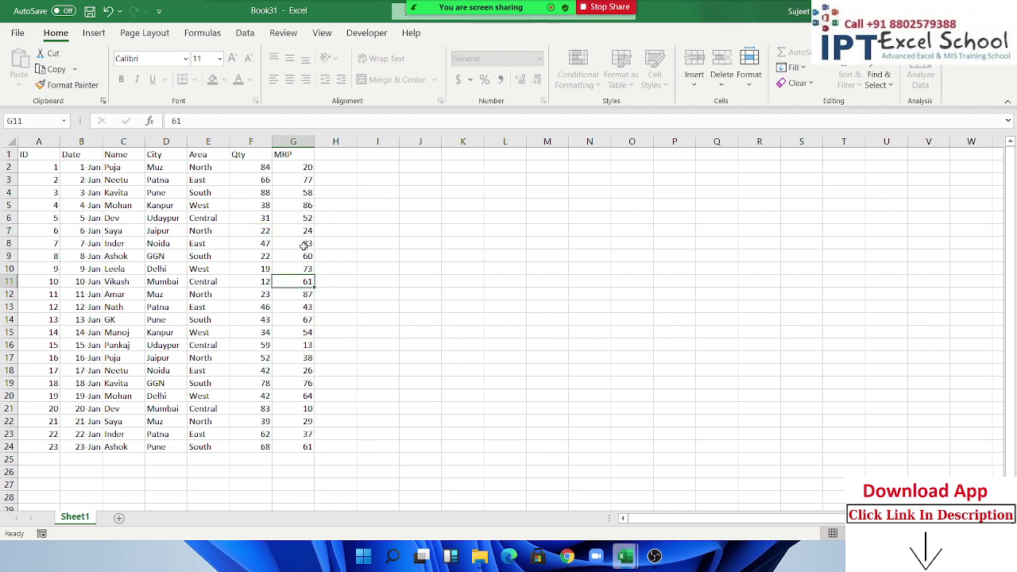
left_click(303, 246)
left_click(162, 206)
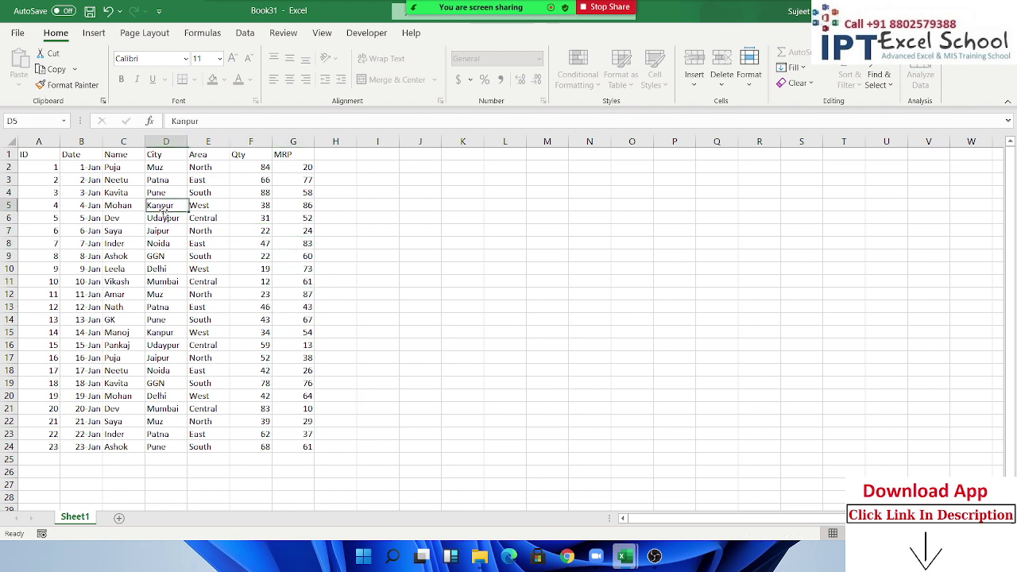
left_click(252, 232)
left_click(257, 255)
left_click(275, 319)
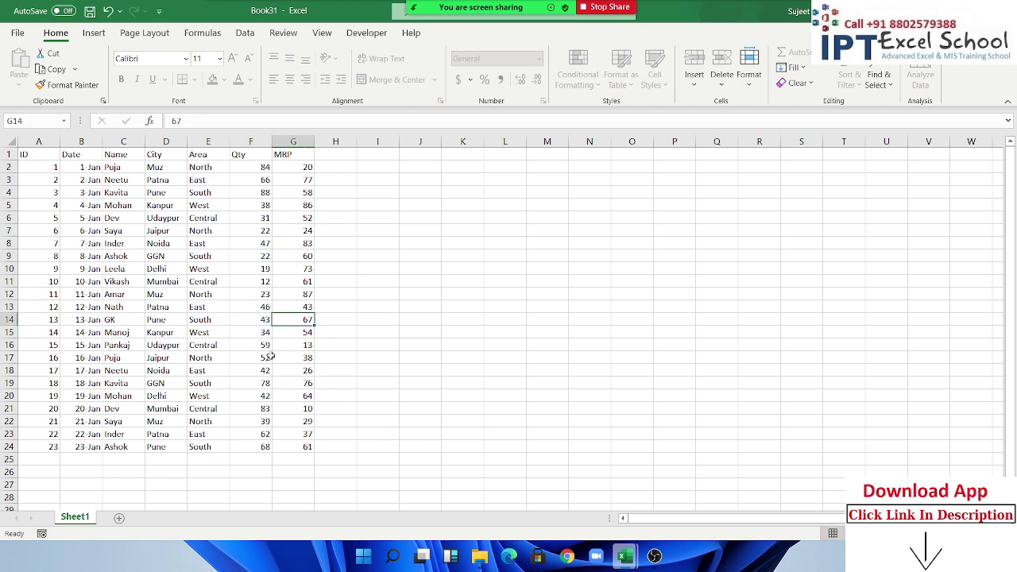
Try editing locked cells J13 and F12, dismissing each protected-sheet warning.
left_click(436, 305)
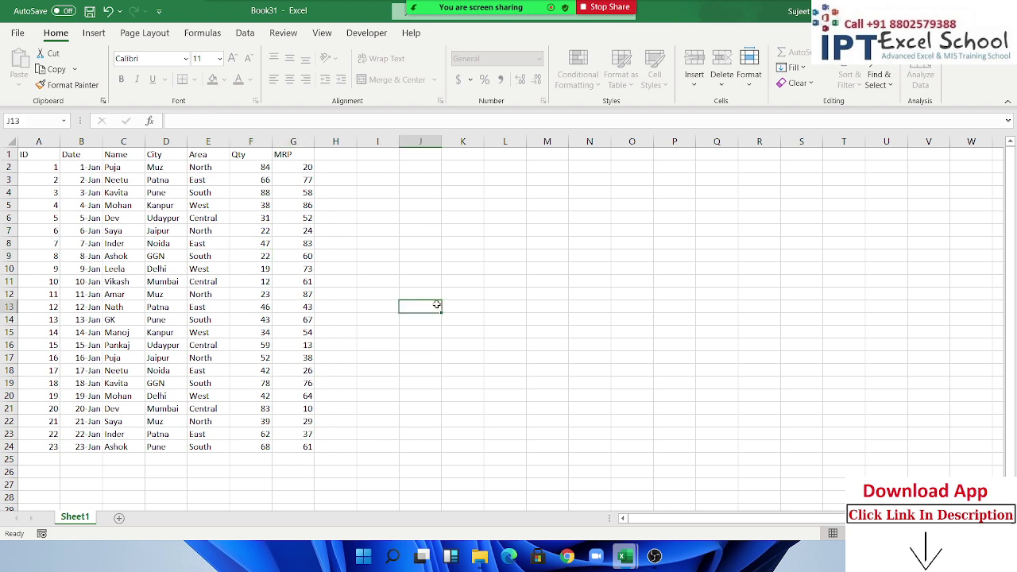
double_click(436, 305)
key("Return")
left_click(266, 293)
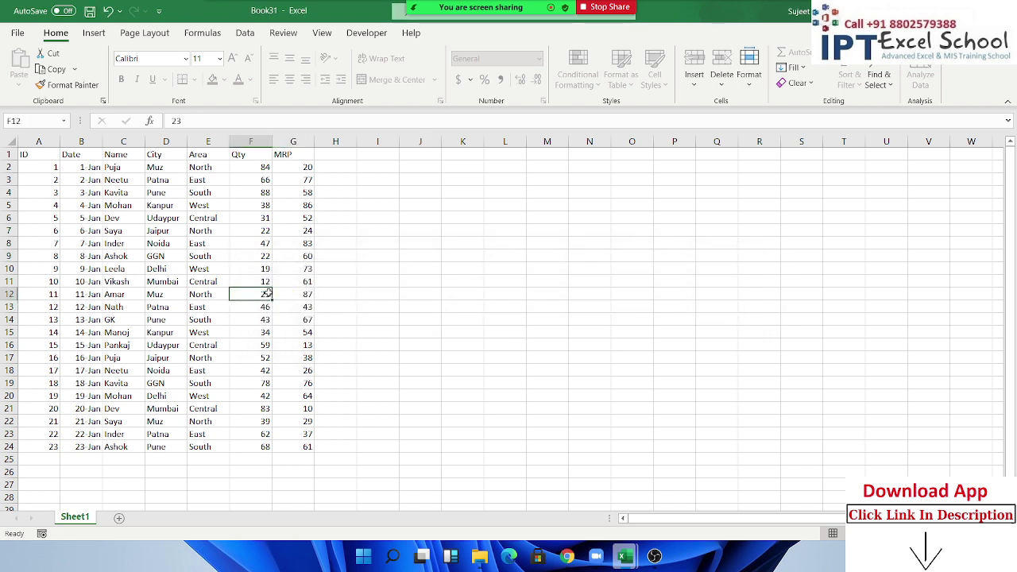
double_click(267, 293)
key("Return")
Copy the whole table and paste it at L4 on a new Sheet2.
left_click(295, 448)
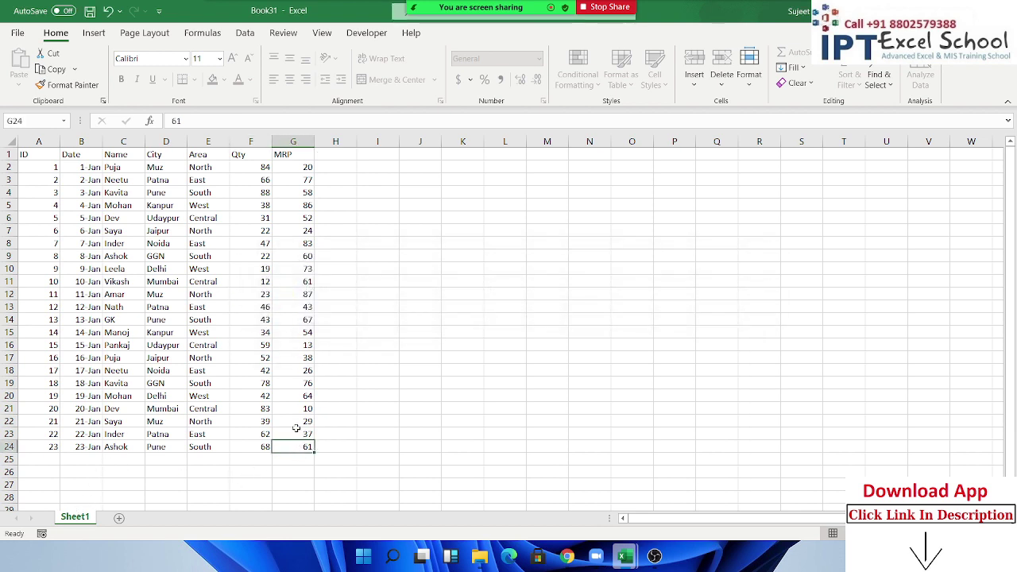
key("ctrl+a")
key("ctrl+c")
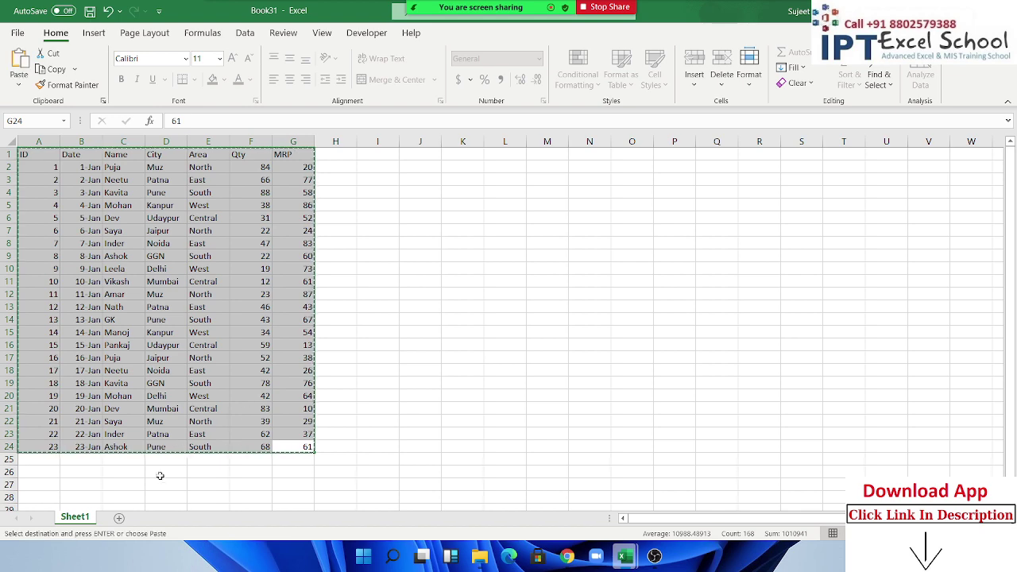
left_click(119, 517)
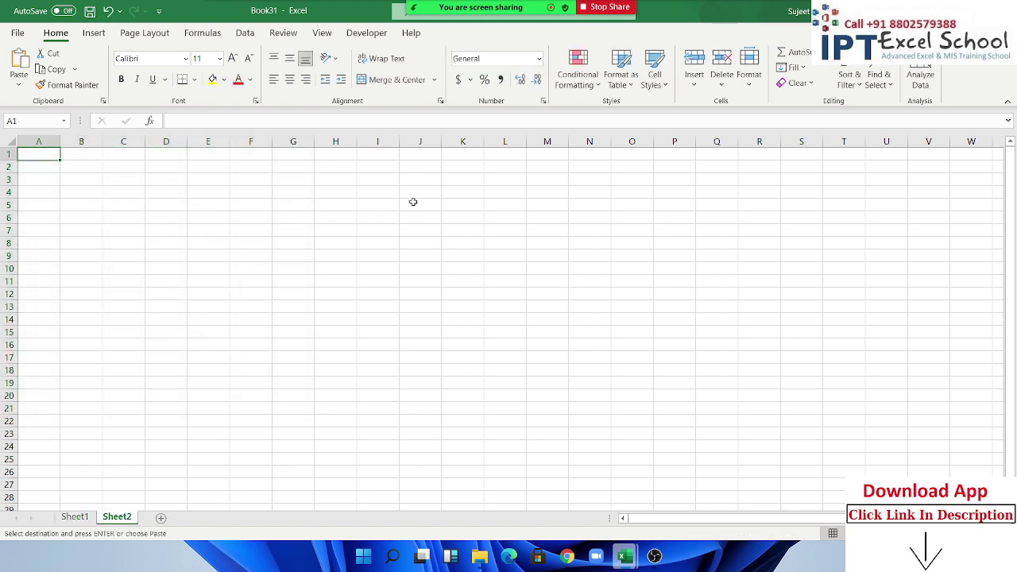
left_click(494, 197)
key("ctrl+v")
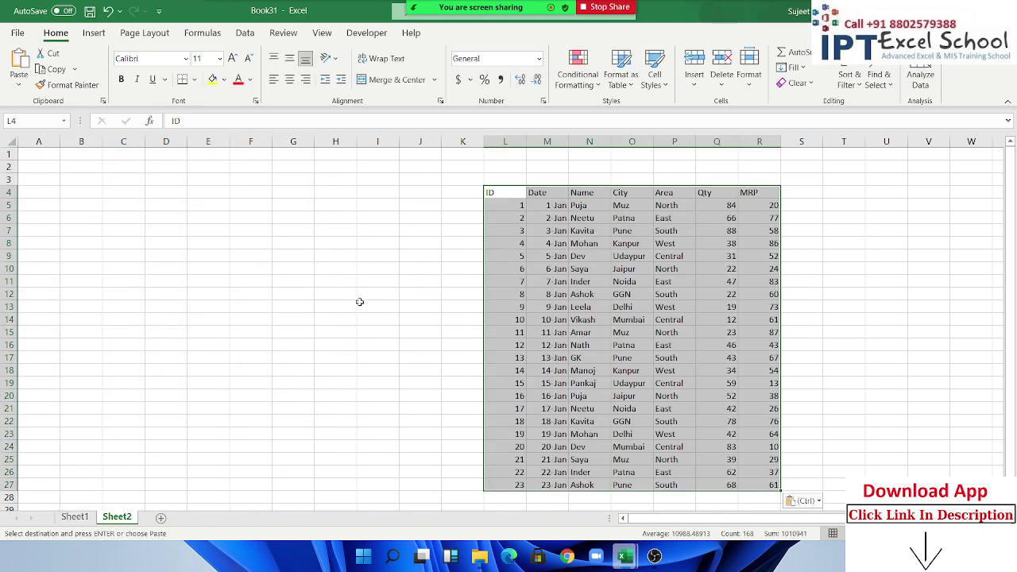
left_click(359, 302)
Return to Sheet1 and select cells G13 and J11.
left_click(74, 517)
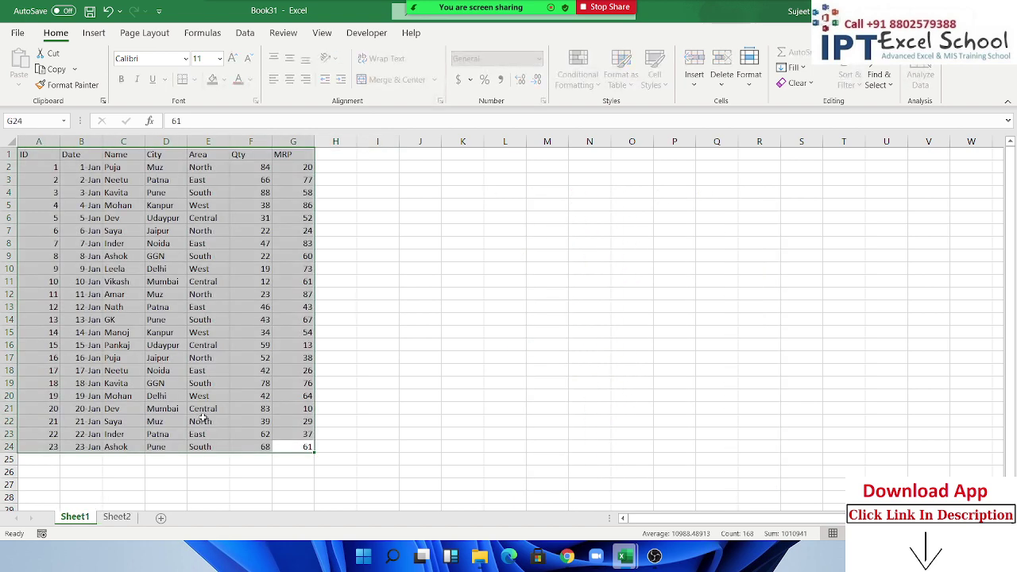
left_click(289, 309)
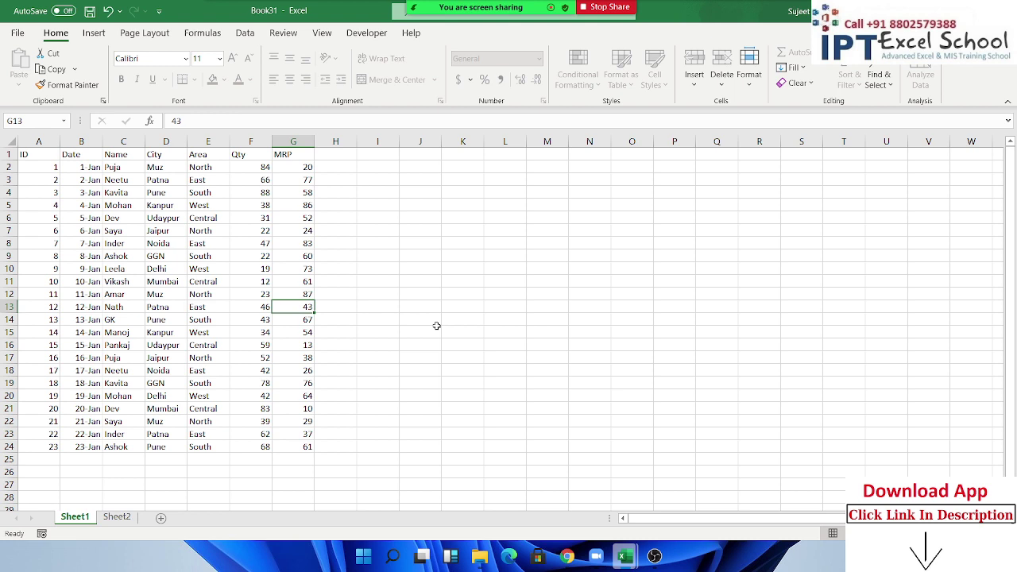
left_click(415, 282)
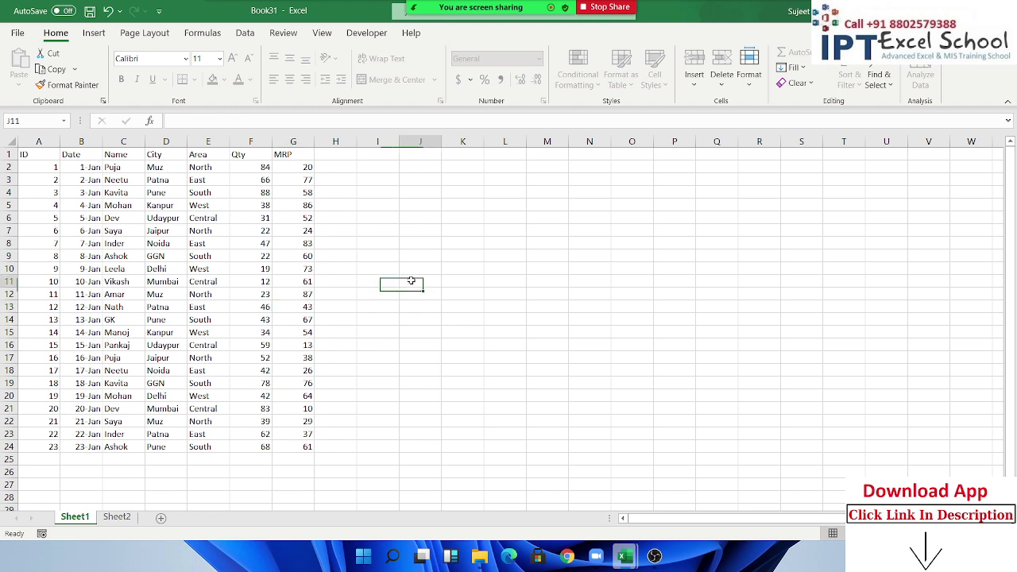
Unprotect Sheet1 and reprotect it without a password, with Format cells allowed.
right_click(80, 520)
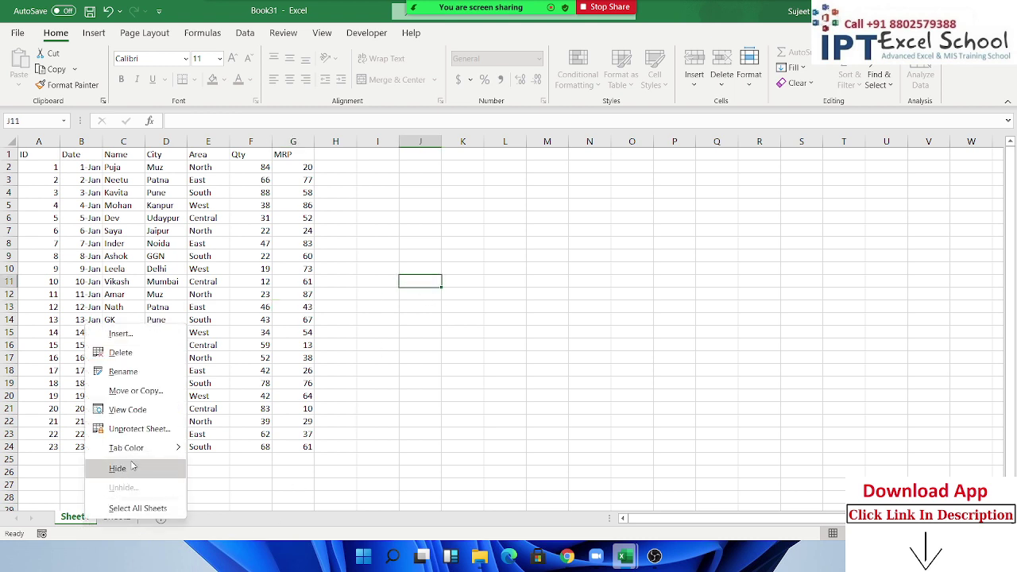
left_click(137, 428)
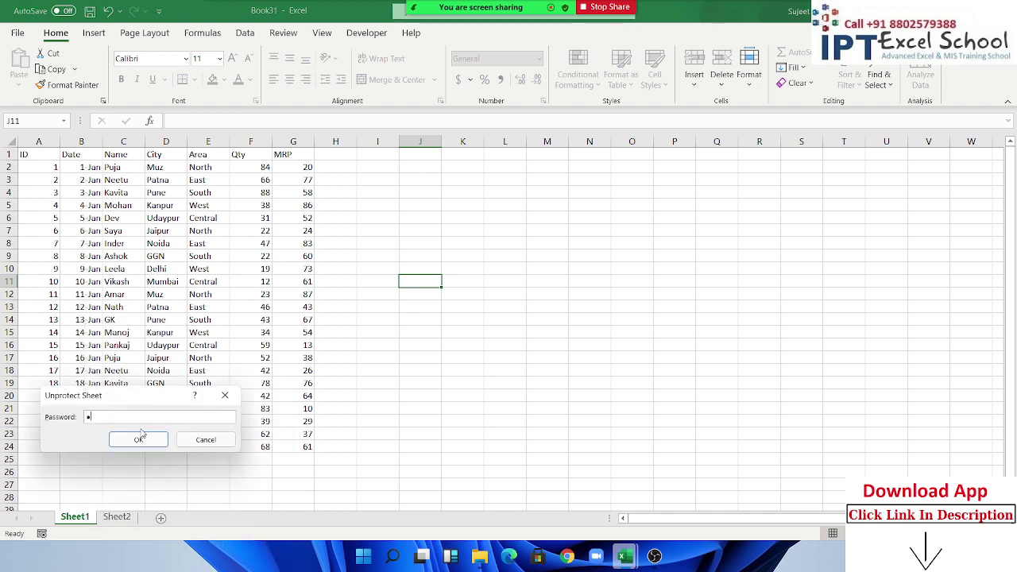
left_click(139, 437)
right_click(70, 520)
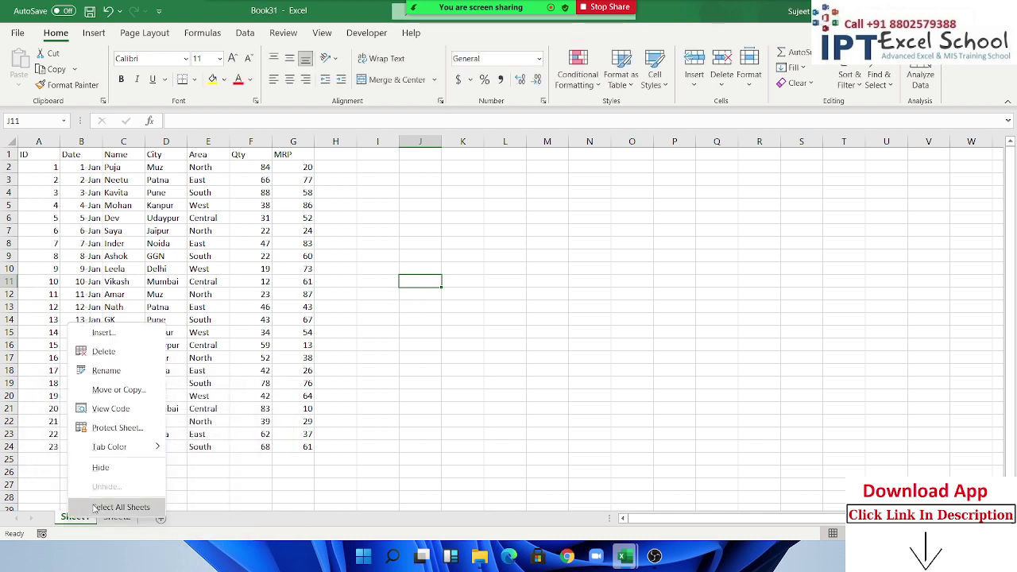
left_click(116, 427)
mouse_move(108, 333)
left_mouse_down()
mouse_move(211, 314)
mouse_move(581, 188)
left_mouse_up()
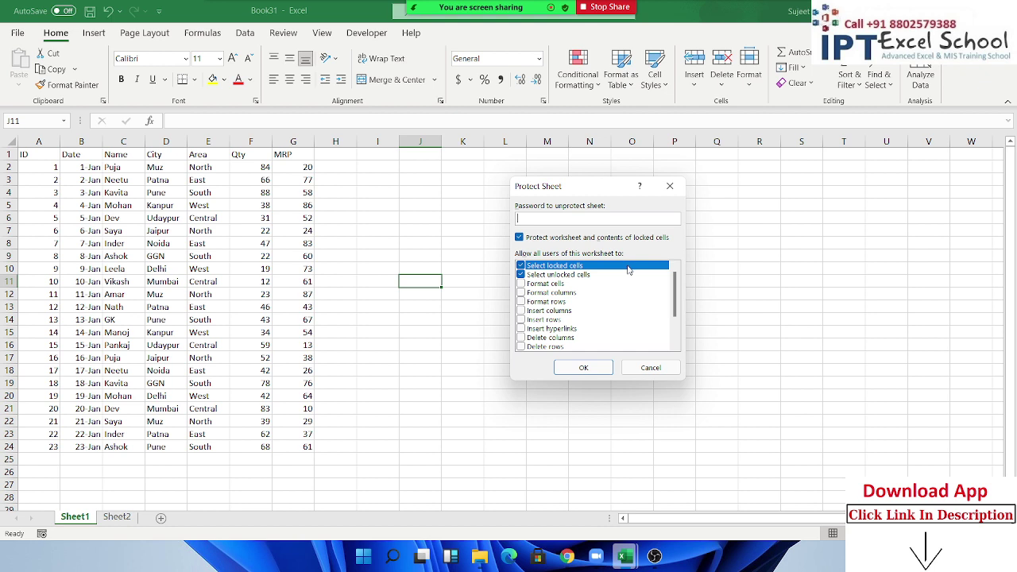
scroll(601, 279, "down", 2)
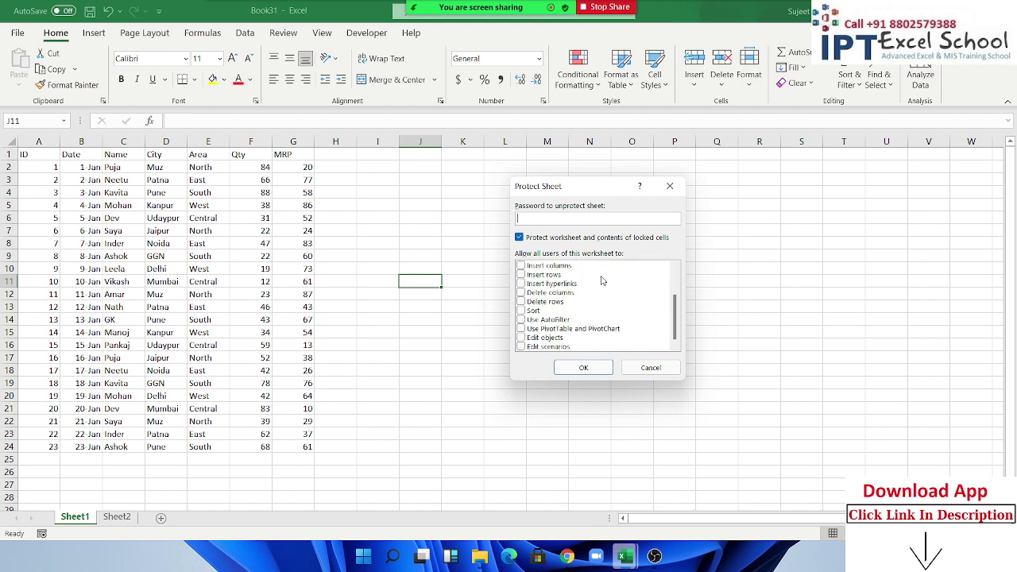
scroll(601, 280, "up", 2)
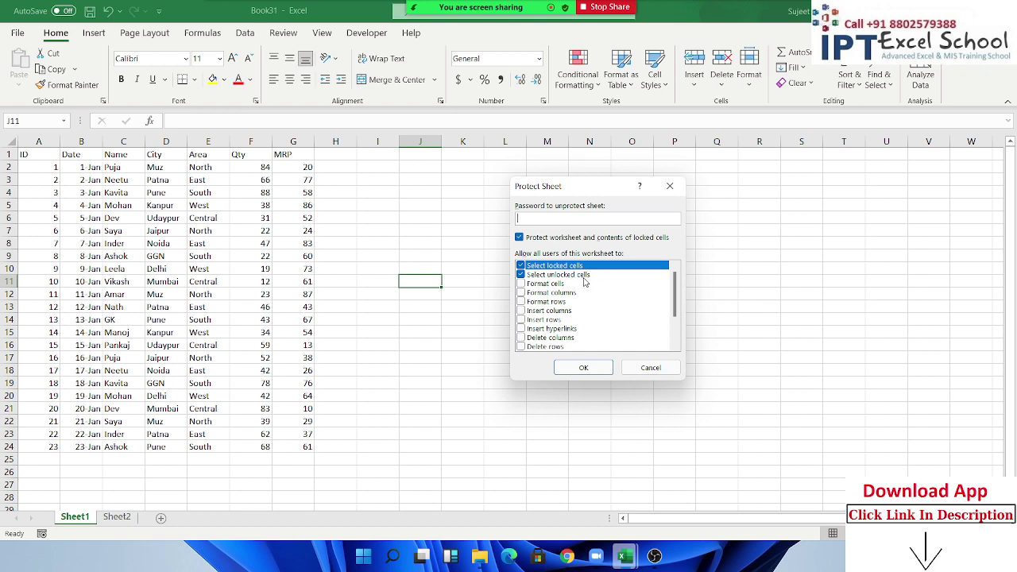
left_click(521, 284)
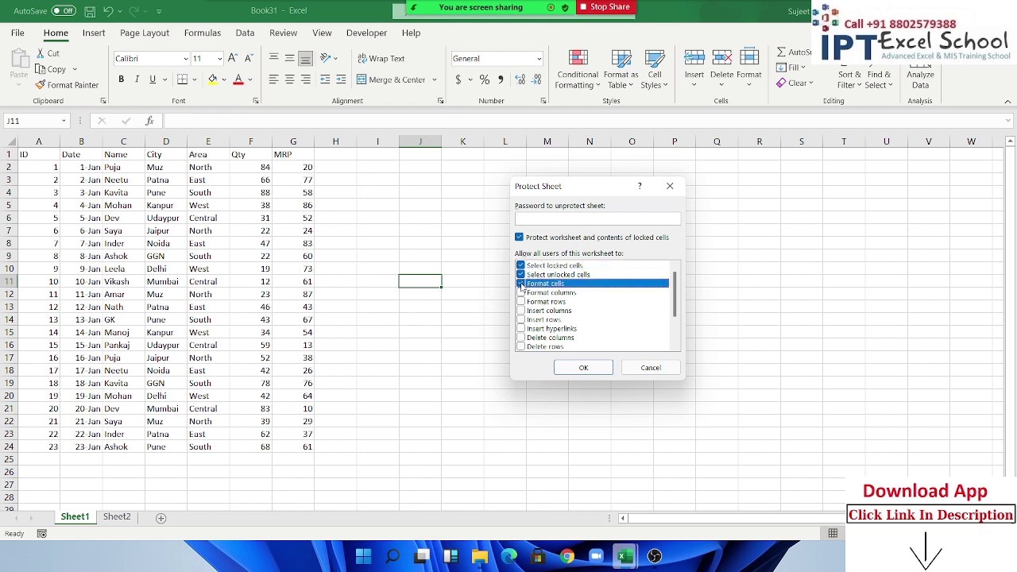
left_click(570, 369)
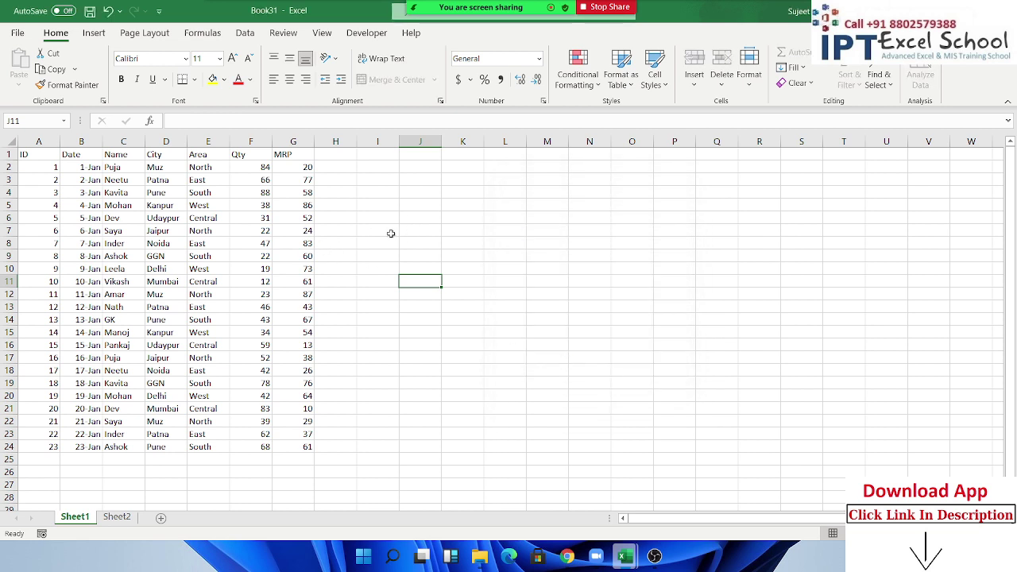
Confirm F6 (Qty 31) cannot be edited, then give it a yellow fill.
left_click(261, 215)
double_click(261, 215)
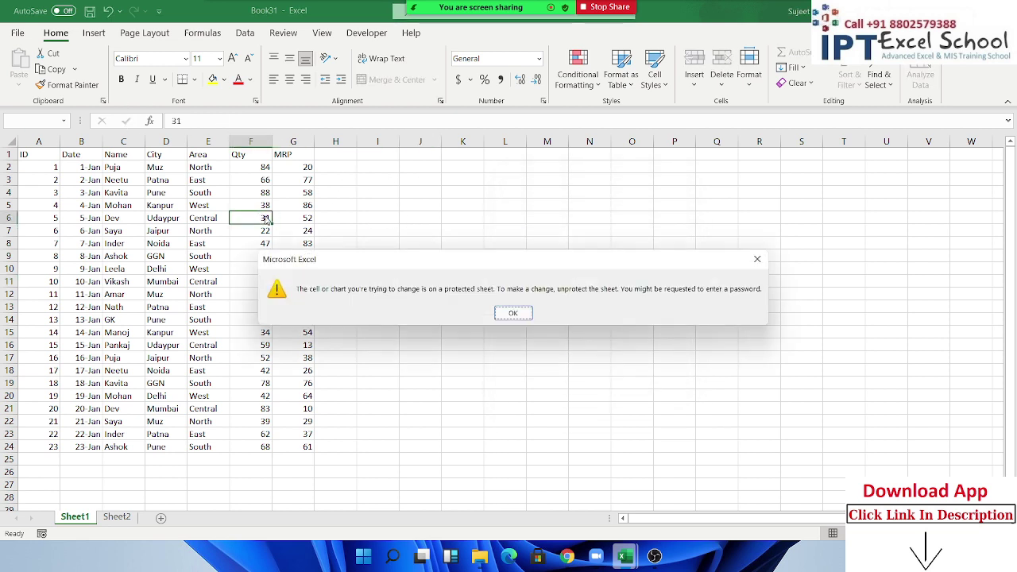
key("Return")
left_click(213, 79)
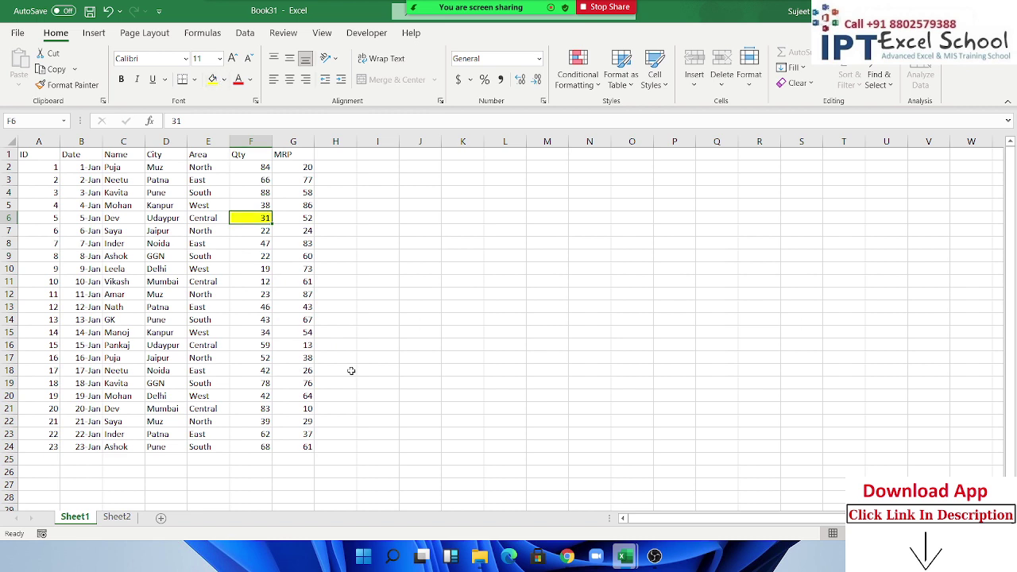
Unprotect Sheet1 and reprotect it with Format cells unticked, allowing only locked/unlocked cell selection.
right_click(93, 519)
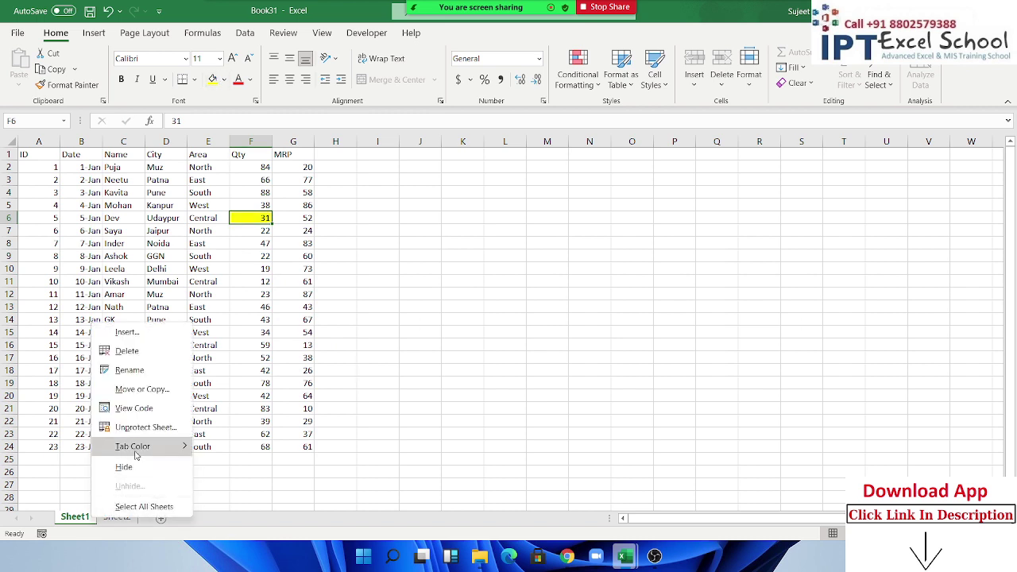
left_click(127, 427)
right_click(65, 518)
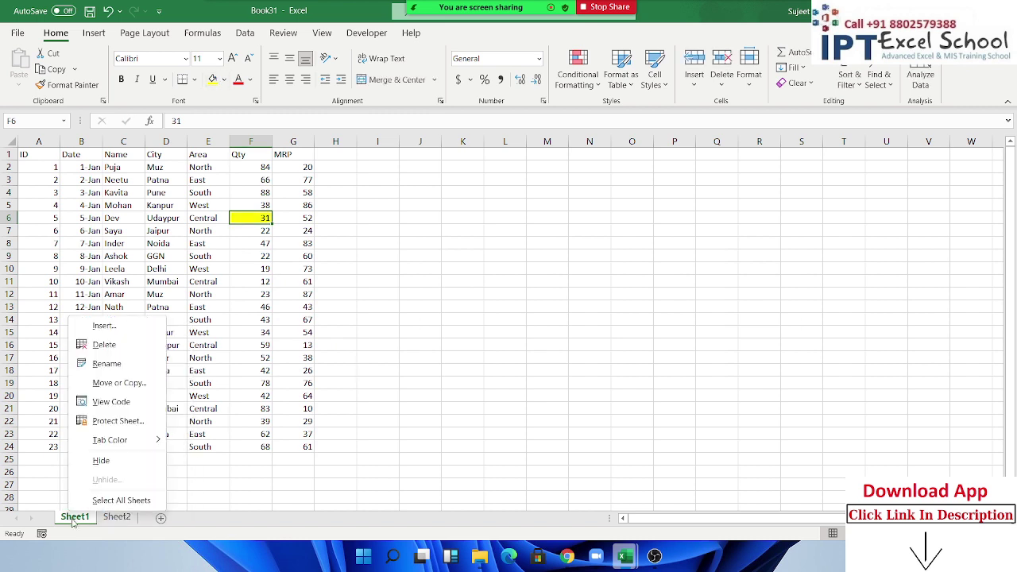
right_click(71, 523)
left_click(124, 430)
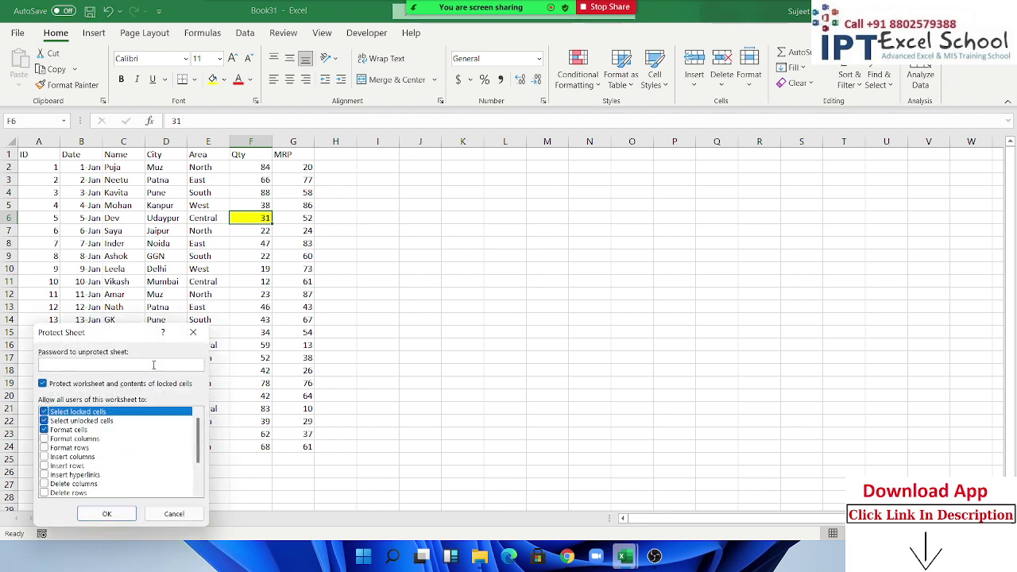
left_click_drag(133, 340, 620, 278)
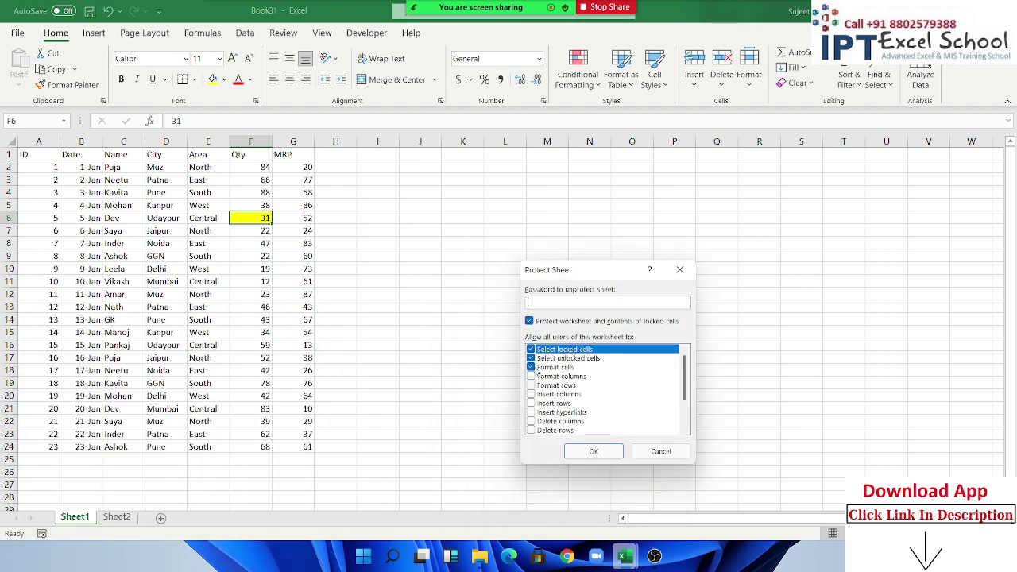
left_click(530, 367)
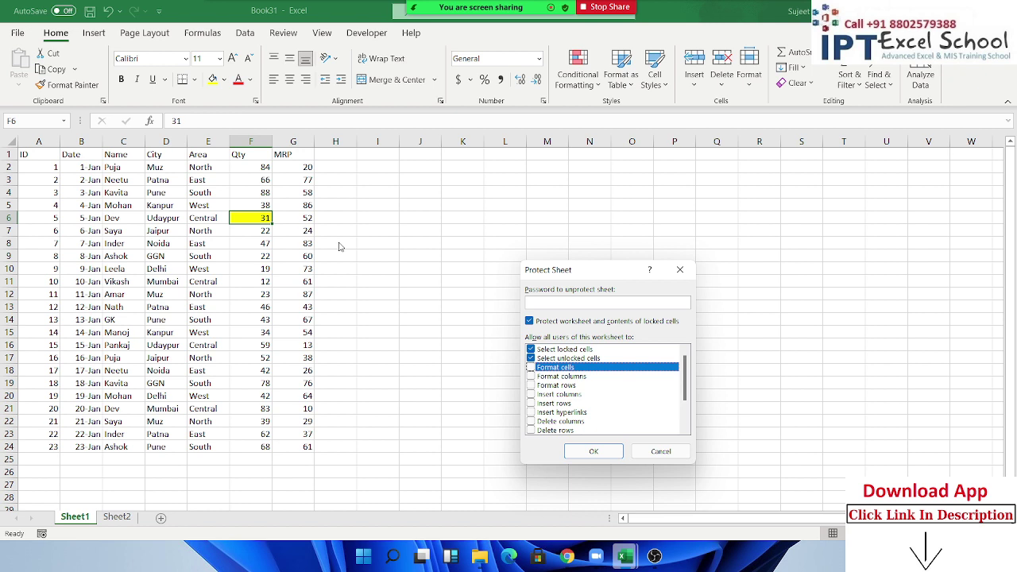
left_click(530, 358)
left_click(594, 451)
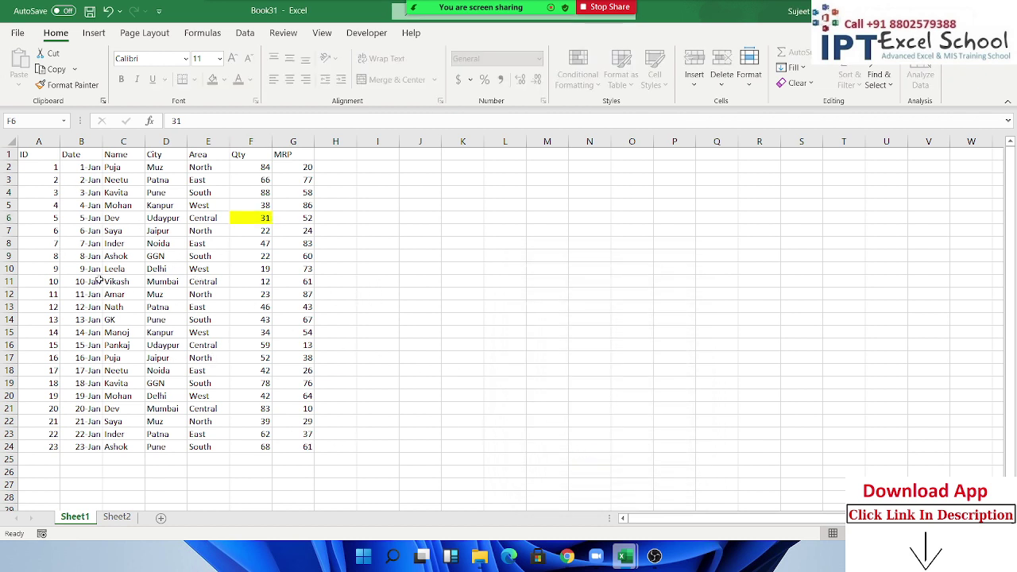
Copy F6 then cancel, fill Sheet2's C5:G15 with Yellow, and return to Sheet1.
key("ctrl+c")
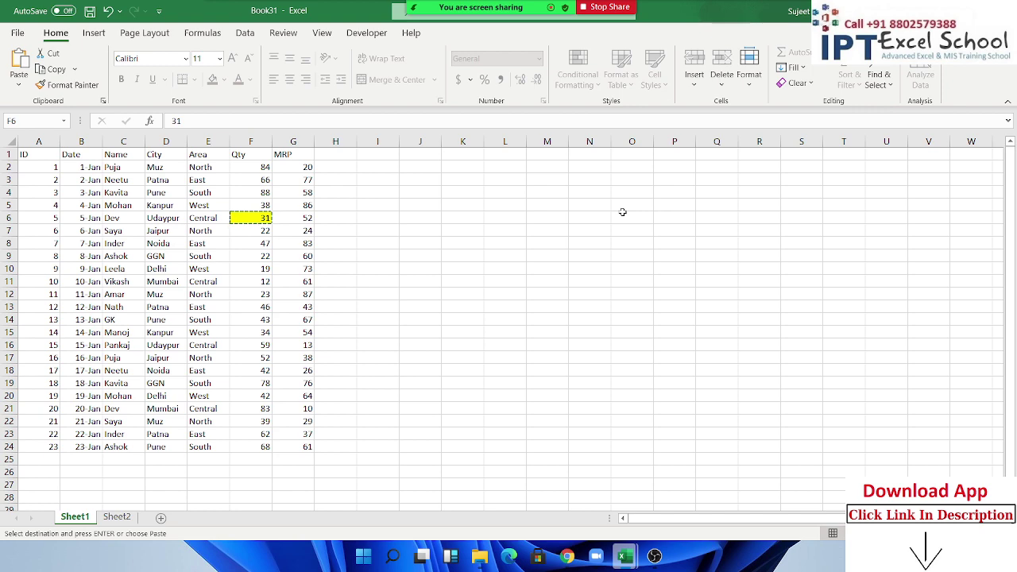
key("Escape")
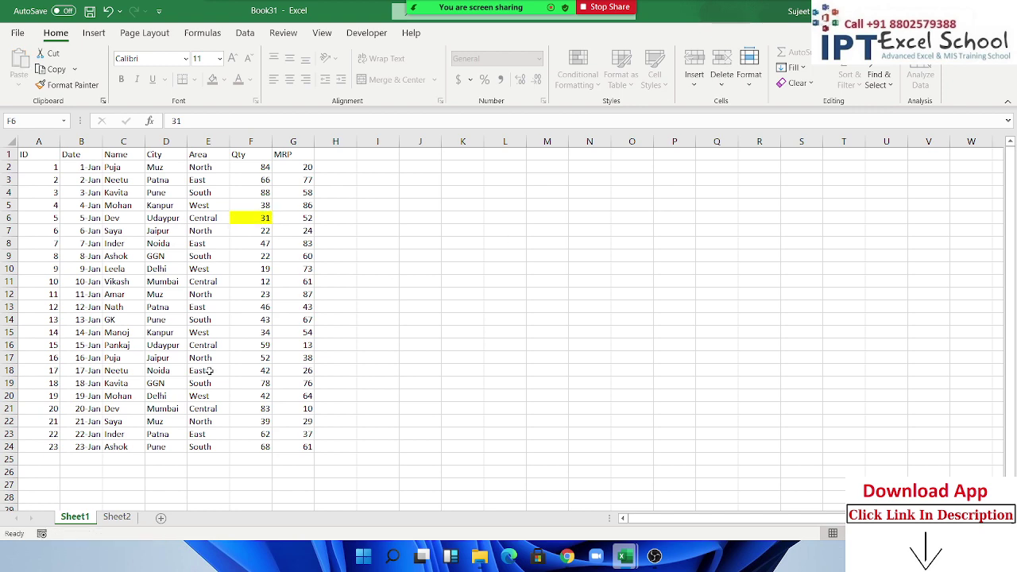
left_click(119, 519)
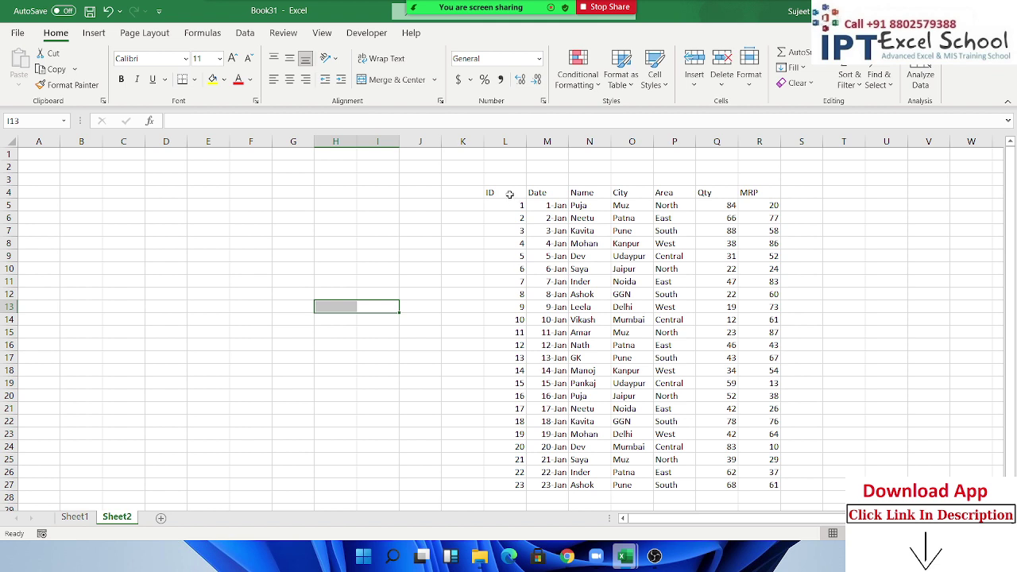
mouse_move(123, 205)
left_mouse_down()
mouse_move(268, 282)
mouse_move(283, 337)
left_mouse_up()
left_click(223, 80)
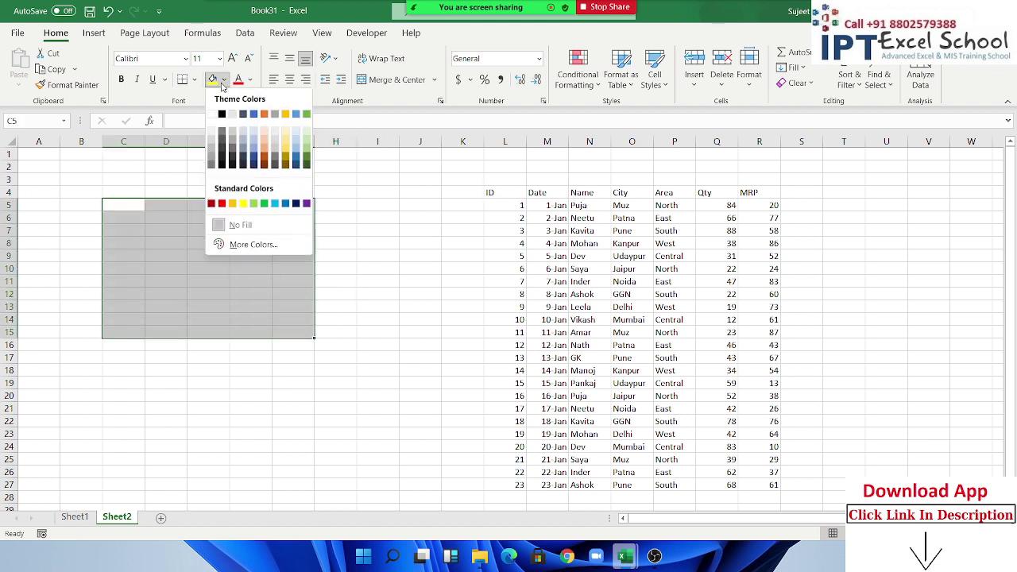
left_click(243, 203)
left_click(75, 517)
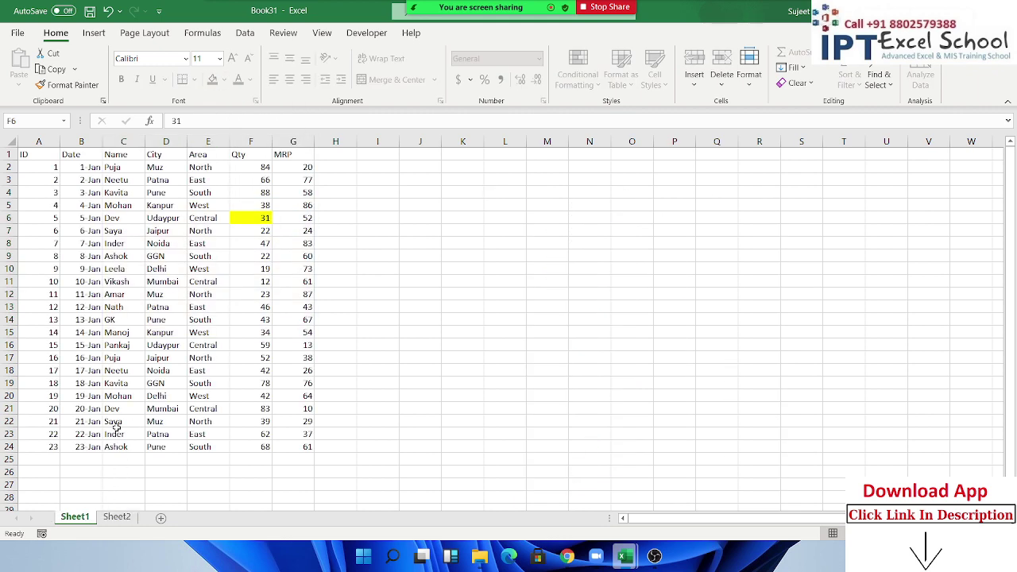
Unprotect Sheet1, cancel the Protect Sheet dialog, and switch to Sheet2.
right_click(85, 518)
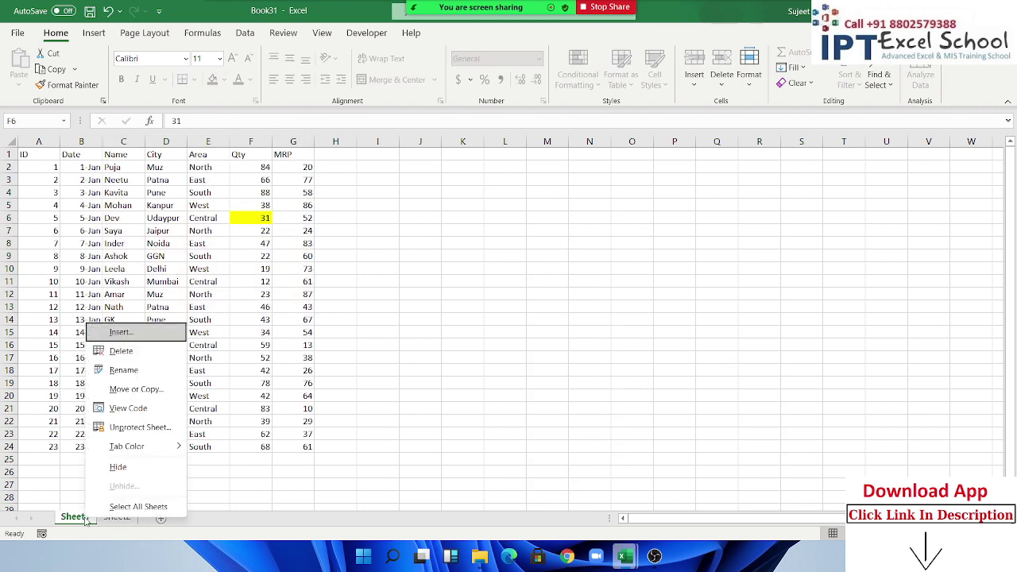
left_click(135, 430)
right_click(81, 518)
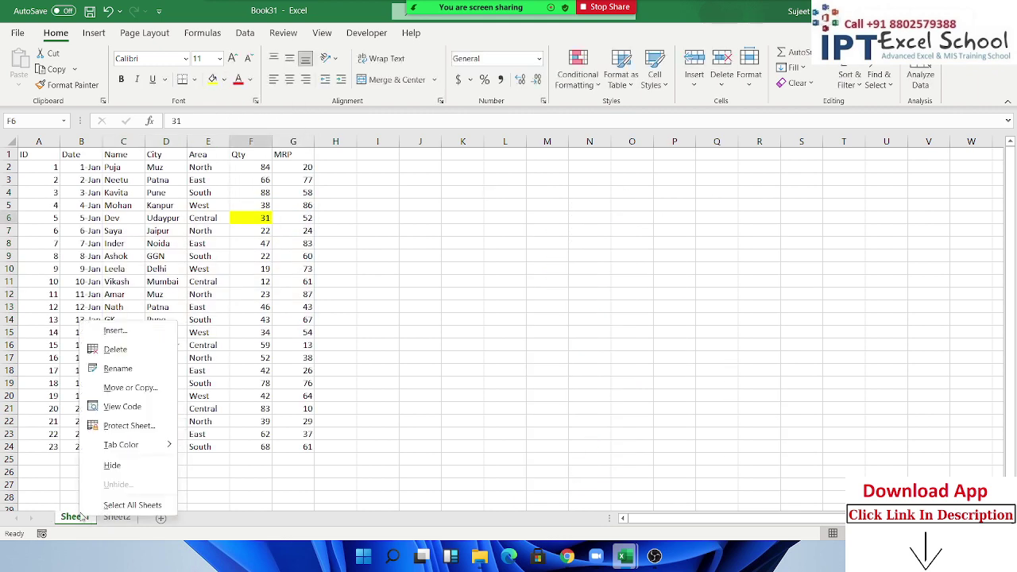
left_click(124, 430)
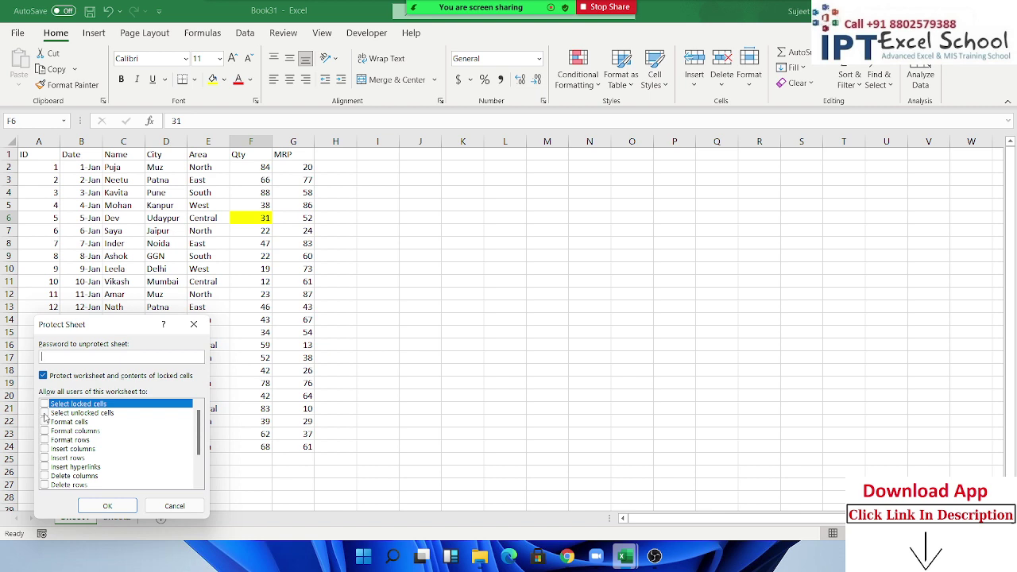
key("Escape")
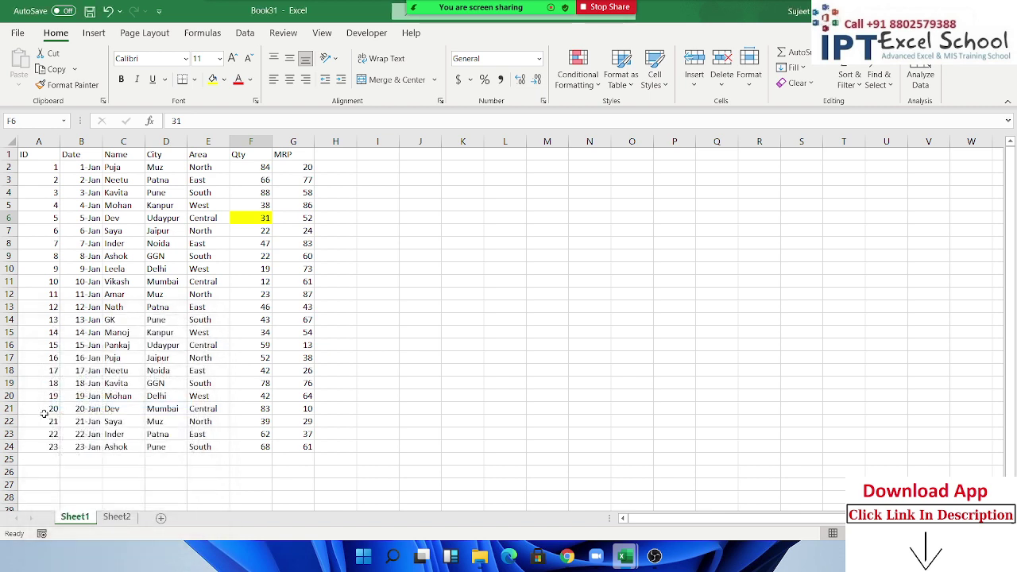
left_click(139, 521)
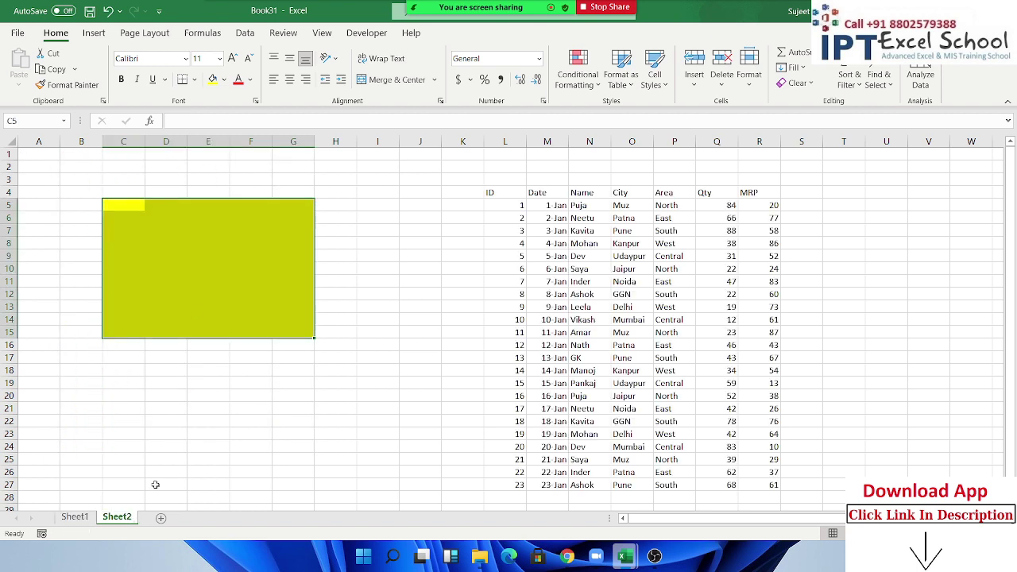
right_click(134, 519)
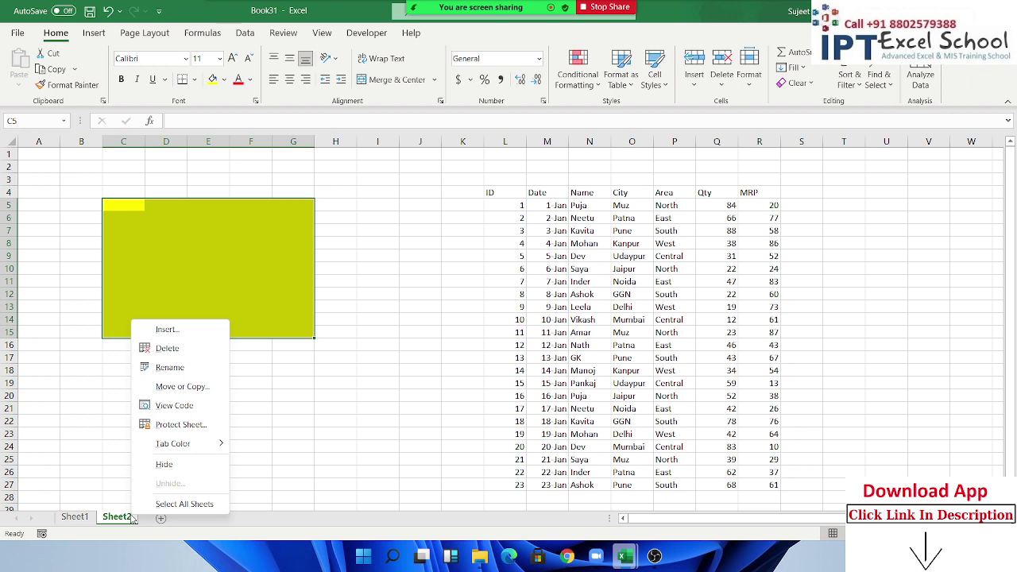
left_click(179, 424)
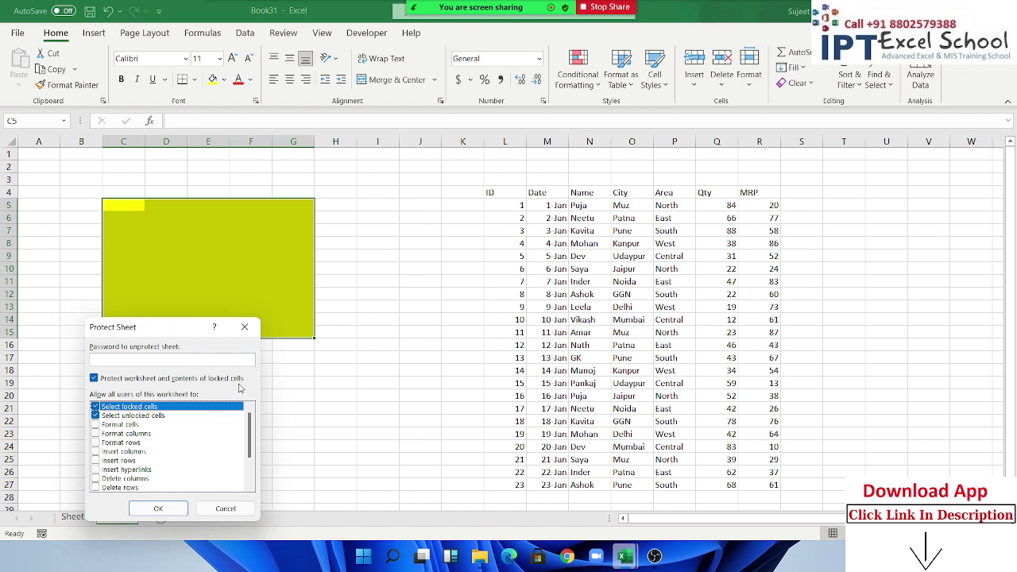
key("Escape")
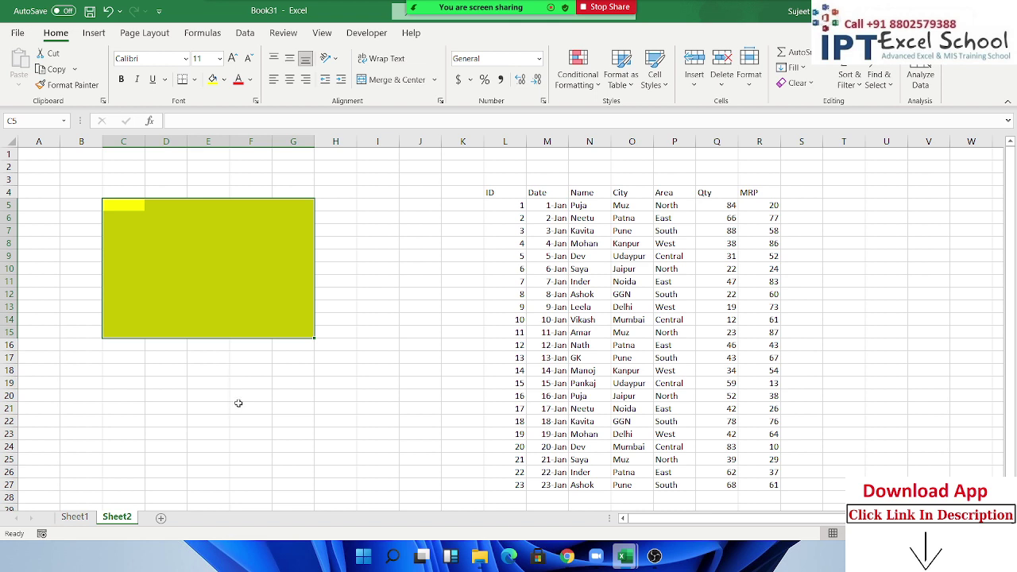
Open the Protection tab of Format Cells for cell B3.
left_click(238, 407)
left_click(127, 206)
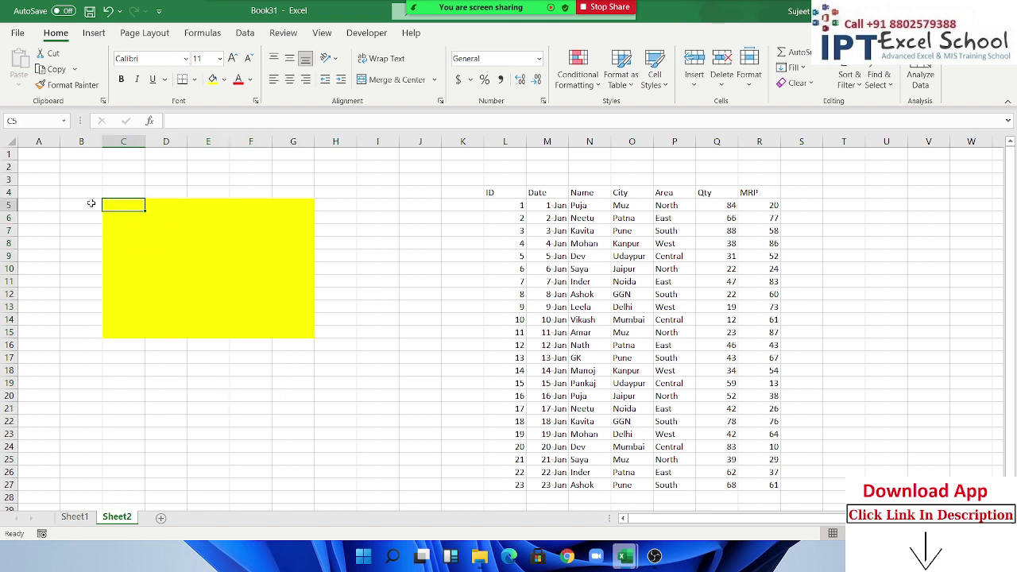
left_click(80, 179)
right_click(82, 180)
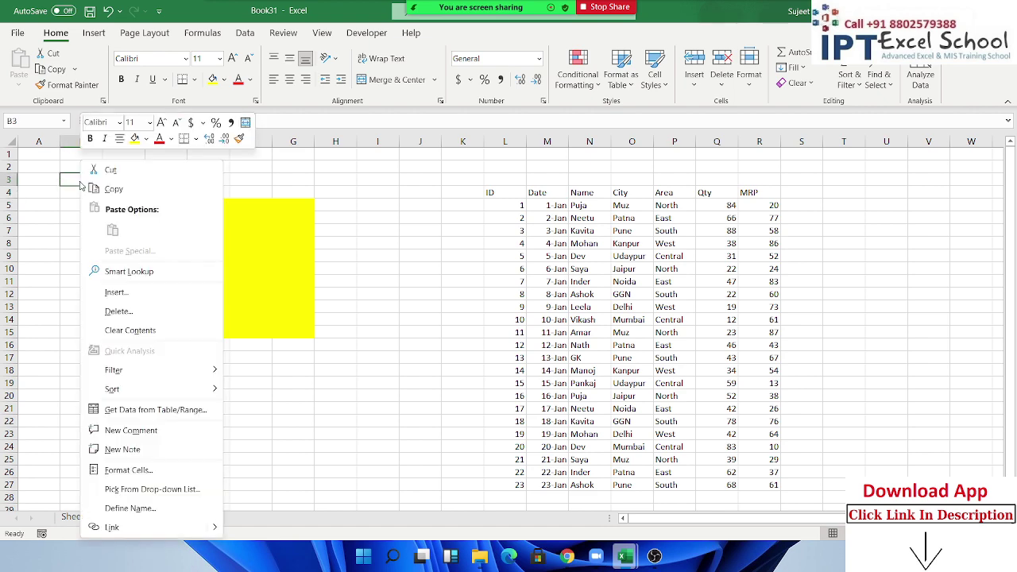
left_click(147, 475)
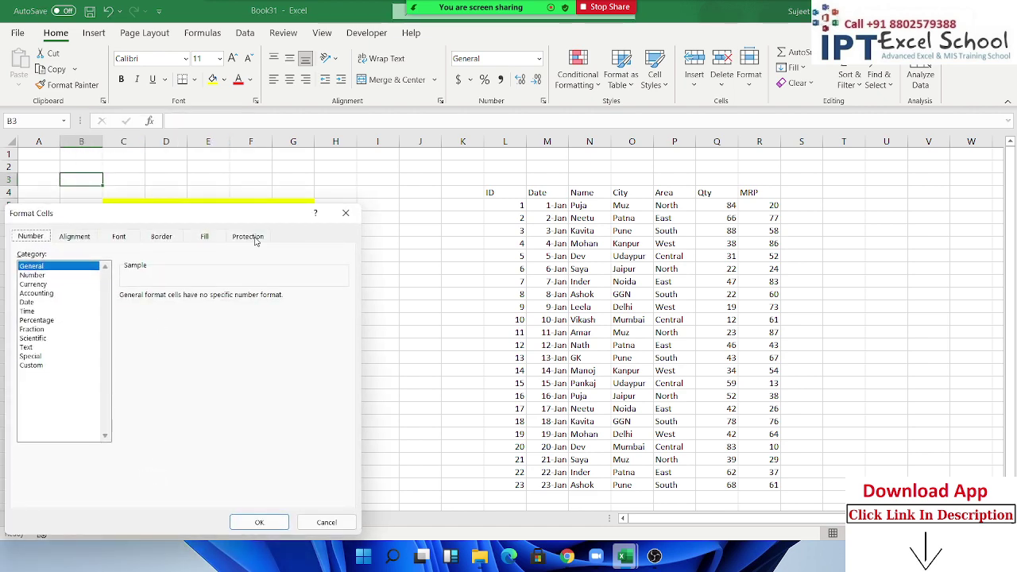
left_click(261, 236)
left_click_drag(262, 215, 671, 132)
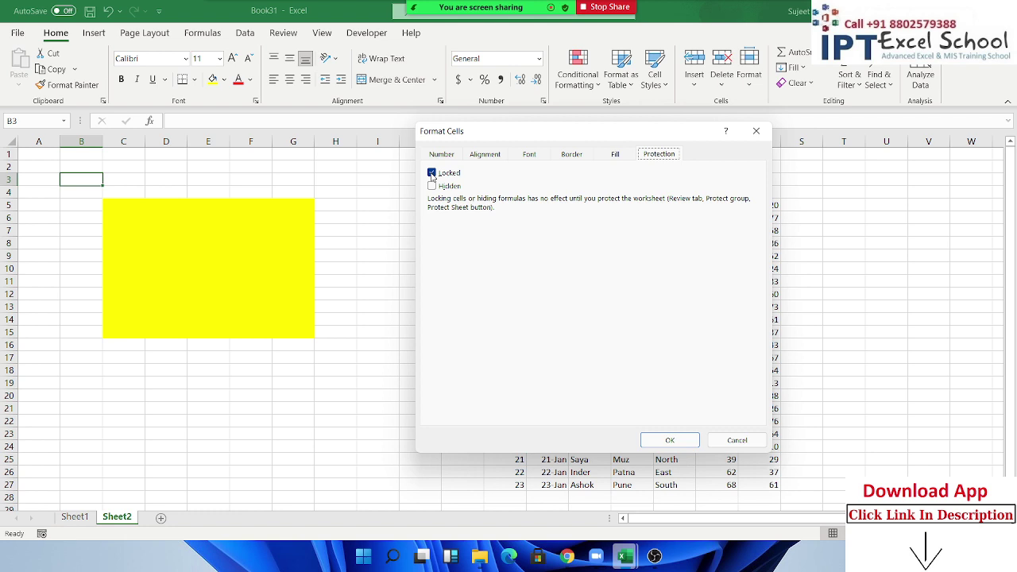
Toggle B3's Locked checkbox repeatedly and close the dialog with B3 still locked.
left_click(432, 173)
left_click(437, 178)
left_click(432, 173)
left_click(432, 173)
left_click(432, 173)
left_click(437, 181)
left_click(437, 180)
left_click(458, 179)
left_click(459, 181)
left_click(460, 181)
key("Return")
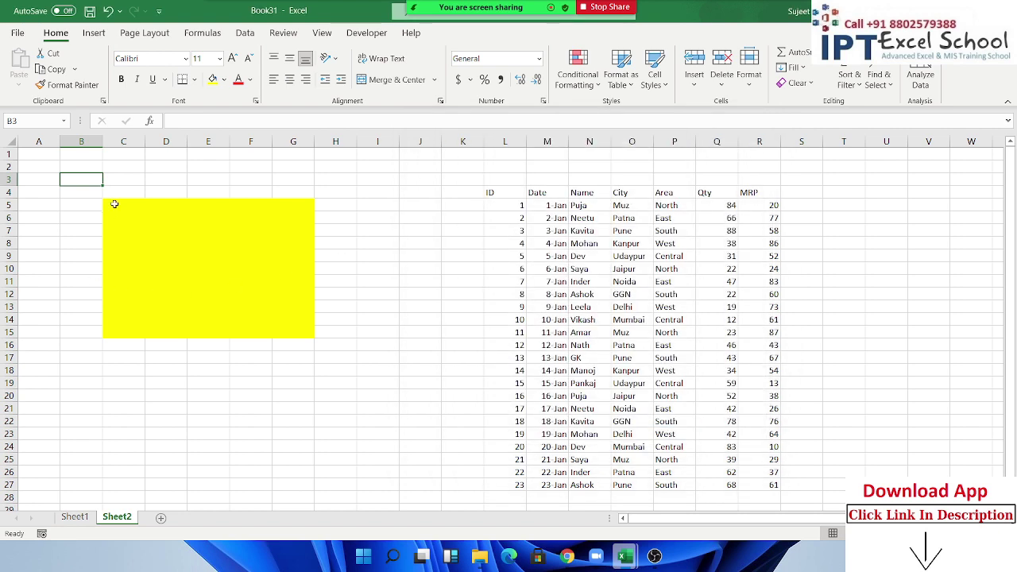
Select C5:G15 and clear its Locked setting in Format Cells > Protection.
left_click_drag(110, 204, 290, 336)
right_click(305, 314)
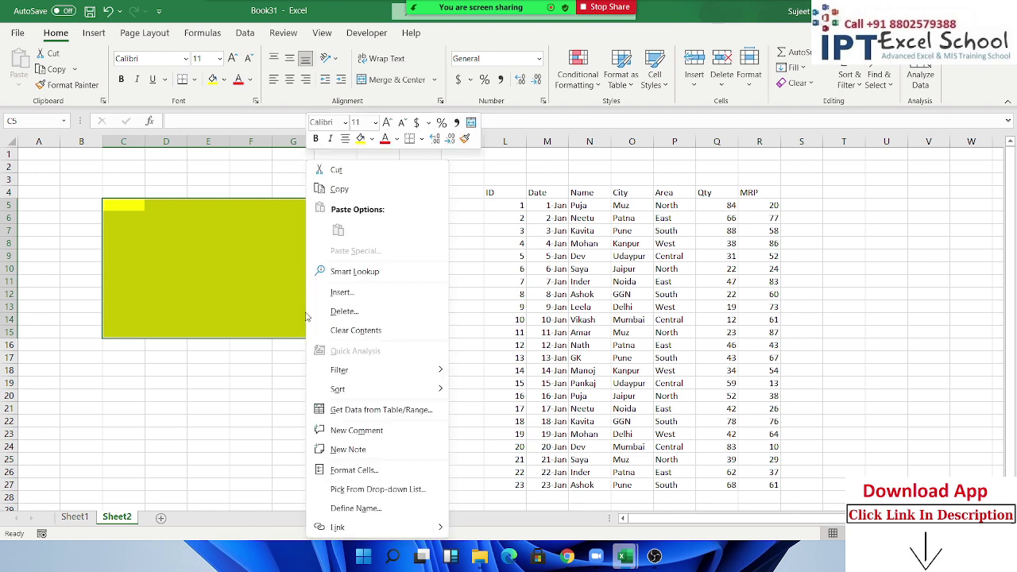
left_click(354, 469)
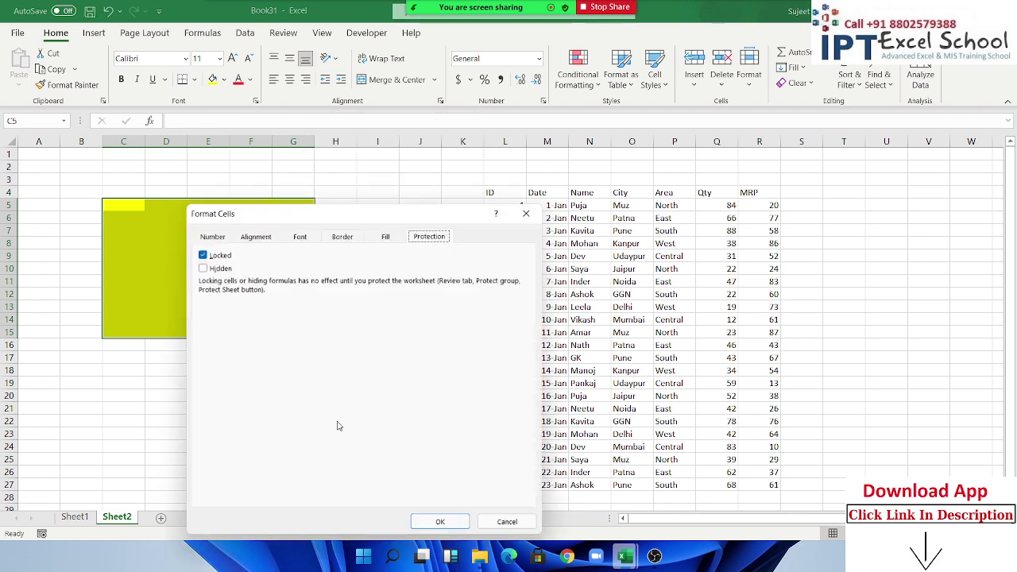
left_click(216, 255)
left_click(216, 257)
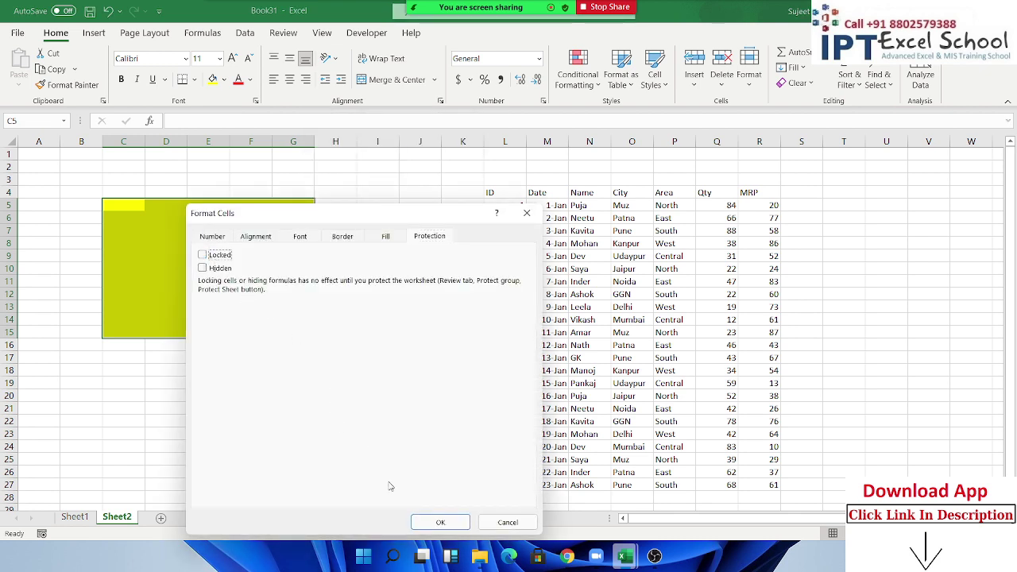
left_click(442, 524)
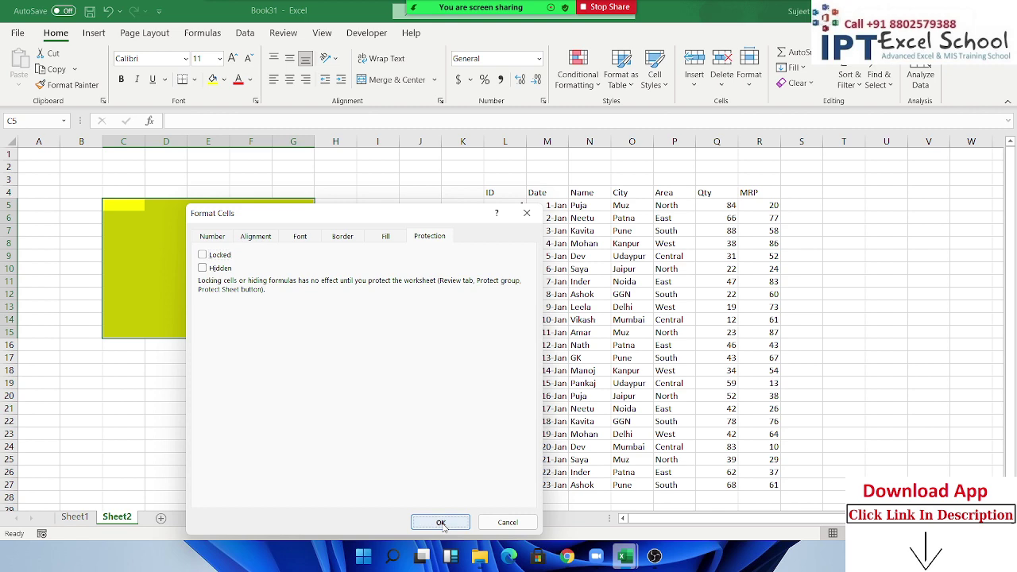
Protect Sheet2 with default settings and confirm locked cell D23 rejects editing.
right_click(124, 521)
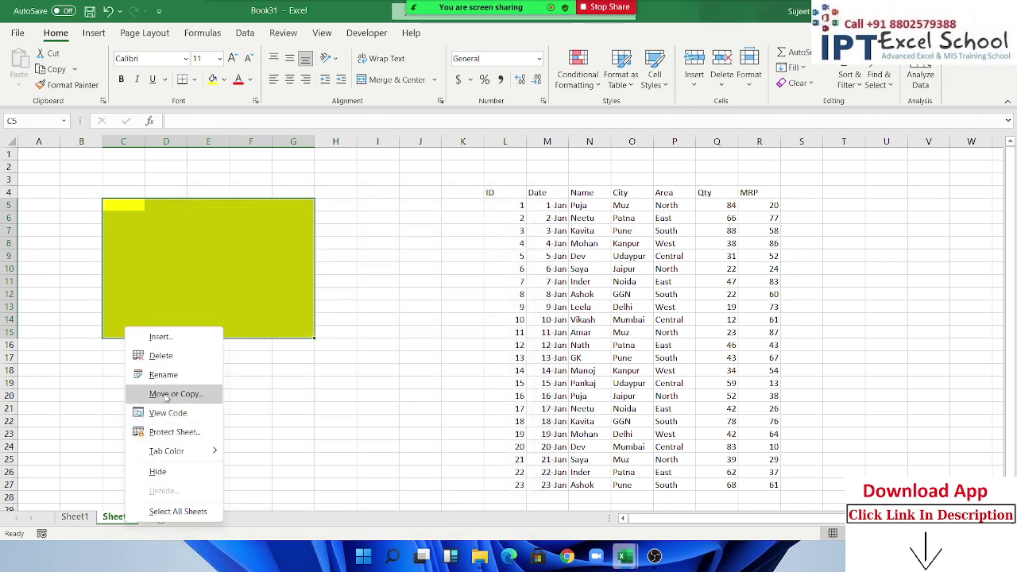
left_click(170, 432)
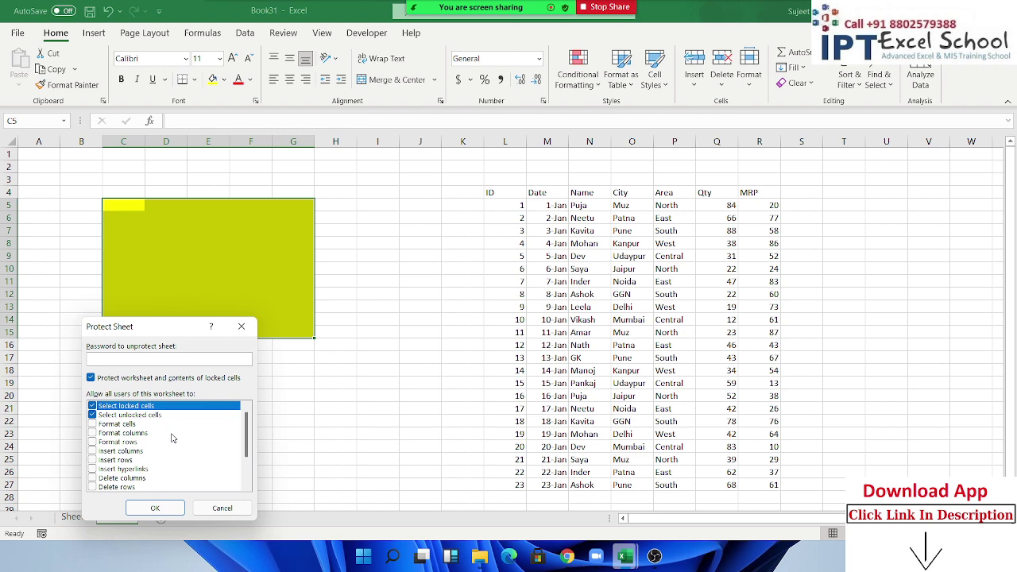
key("Return")
left_click(174, 432)
double_click(174, 432)
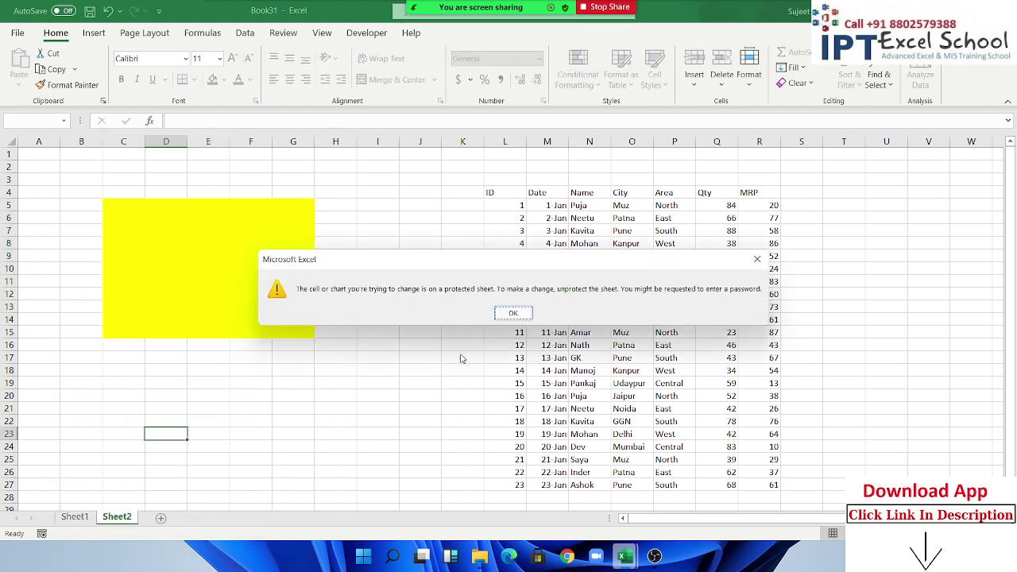
left_click(513, 311)
Type test entries iuo, uio, uio, ui and io into yellow cells, completing uio in F12.
left_click(244, 283)
type("iuo")
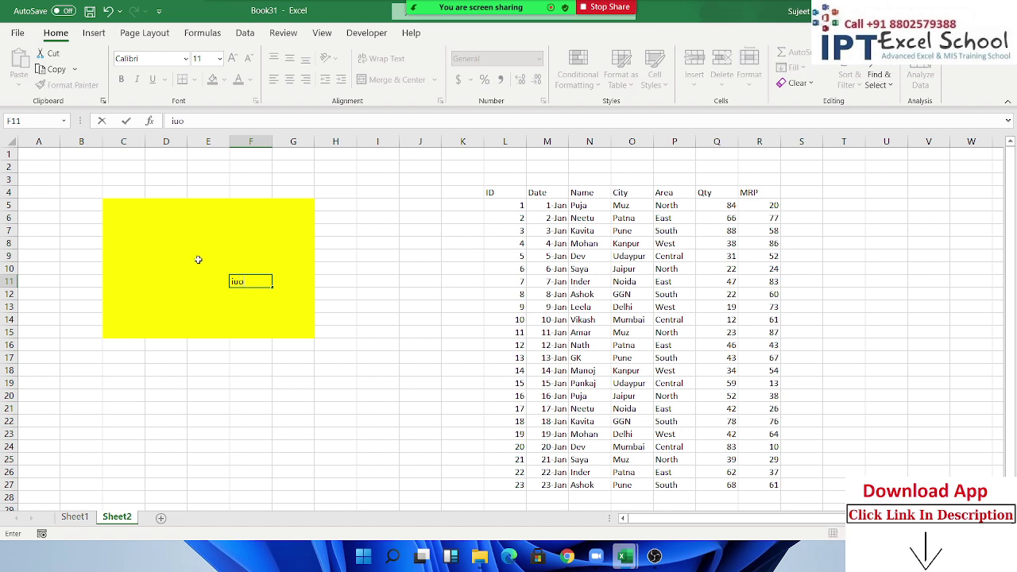
left_click(198, 257)
type("uio")
left_click(157, 291)
type("uio")
left_click(259, 295)
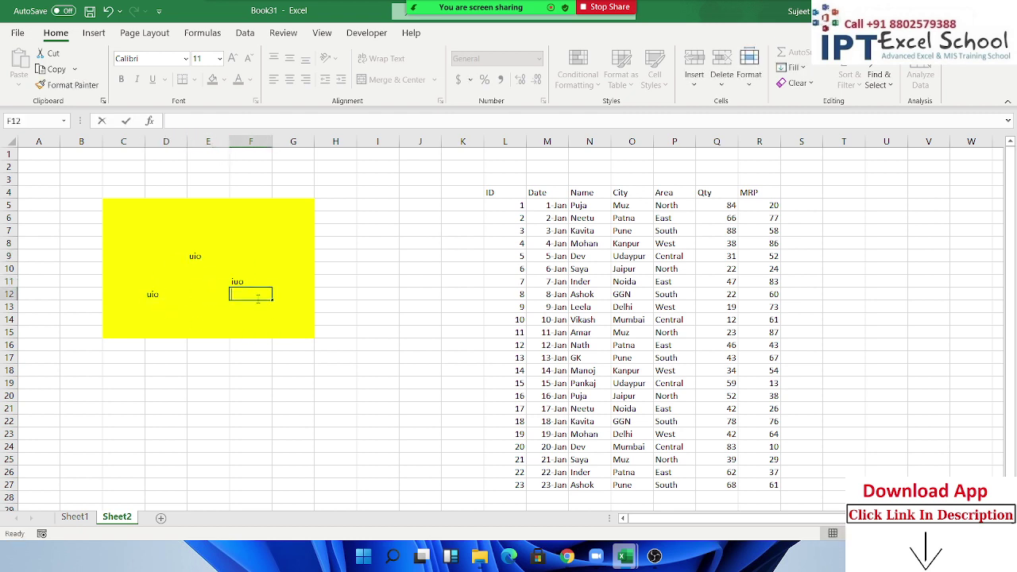
type("ui")
left_click(255, 244)
type("io")
double_click(262, 294)
type("o")
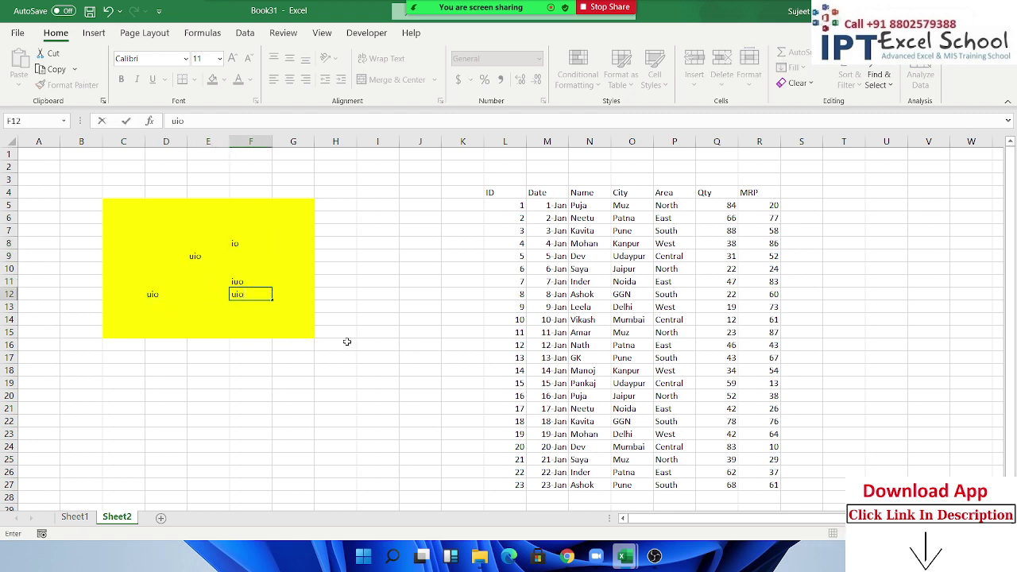
left_click(335, 344)
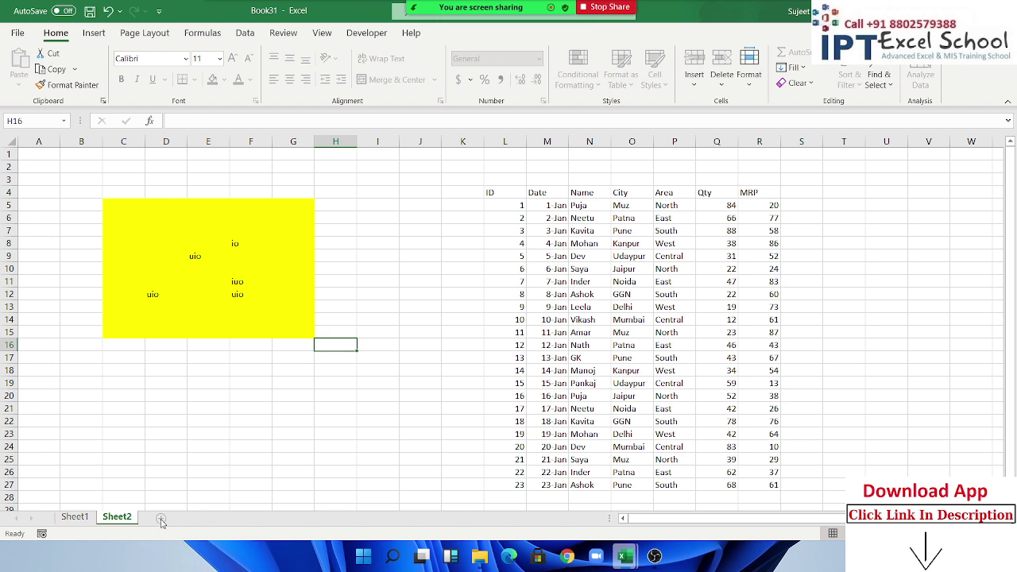
On a new Sheet3, fill D7:I16 with Red and reselect the block.
left_click(161, 518)
left_click(186, 231)
left_click_drag(186, 231, 373, 343)
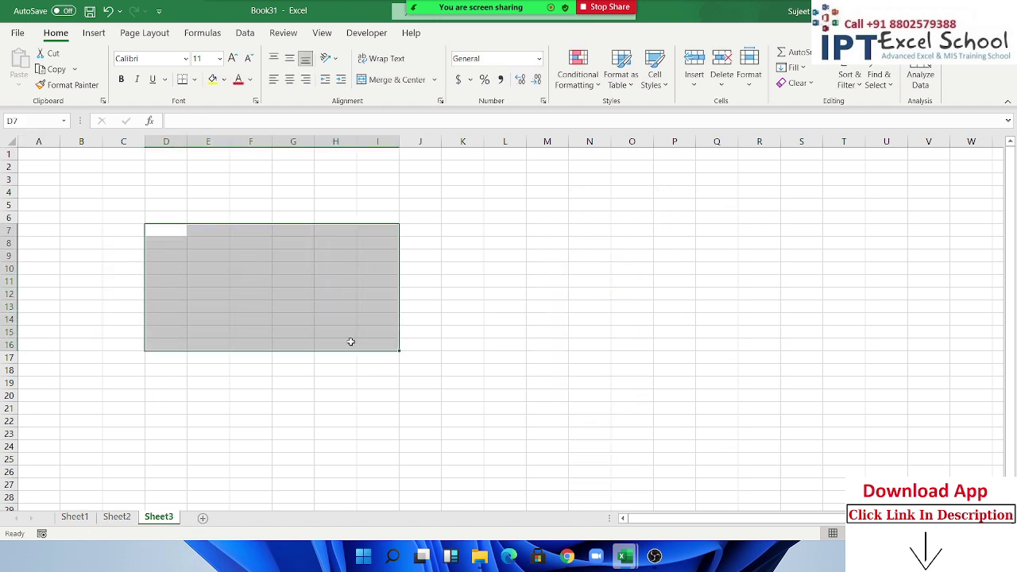
left_click(214, 80)
left_click(224, 80)
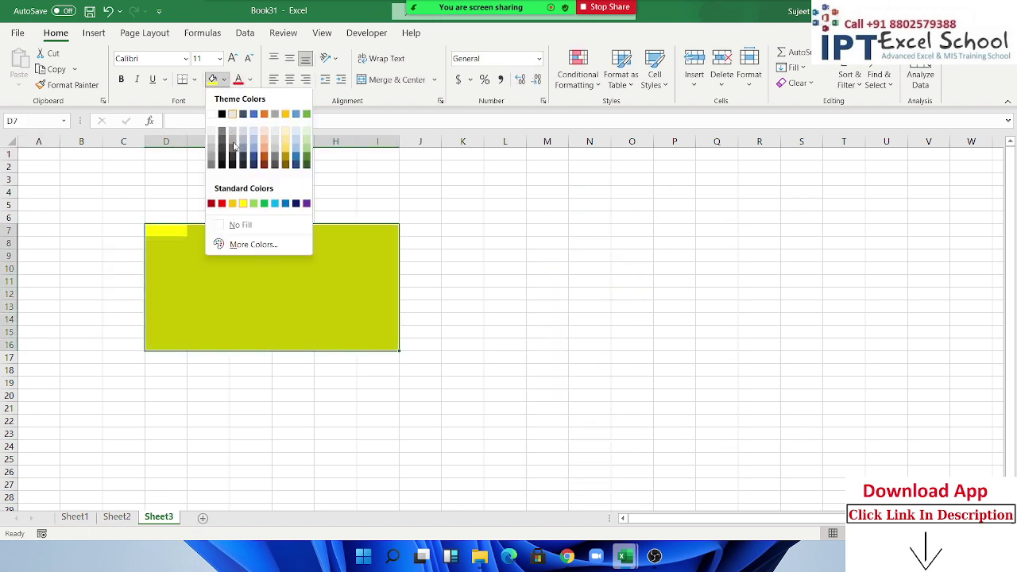
left_click(225, 204)
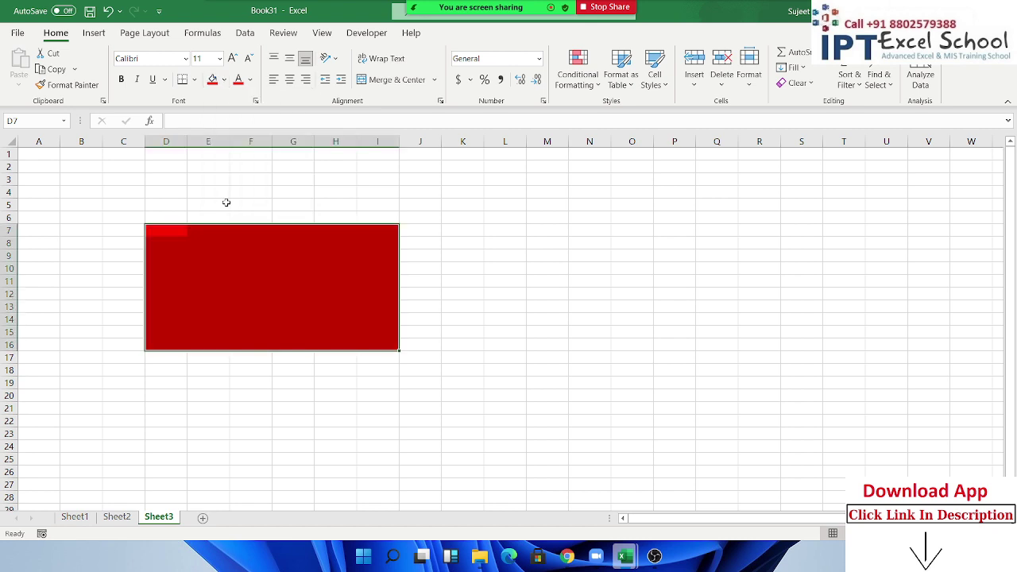
left_click_drag(487, 253, 480, 253)
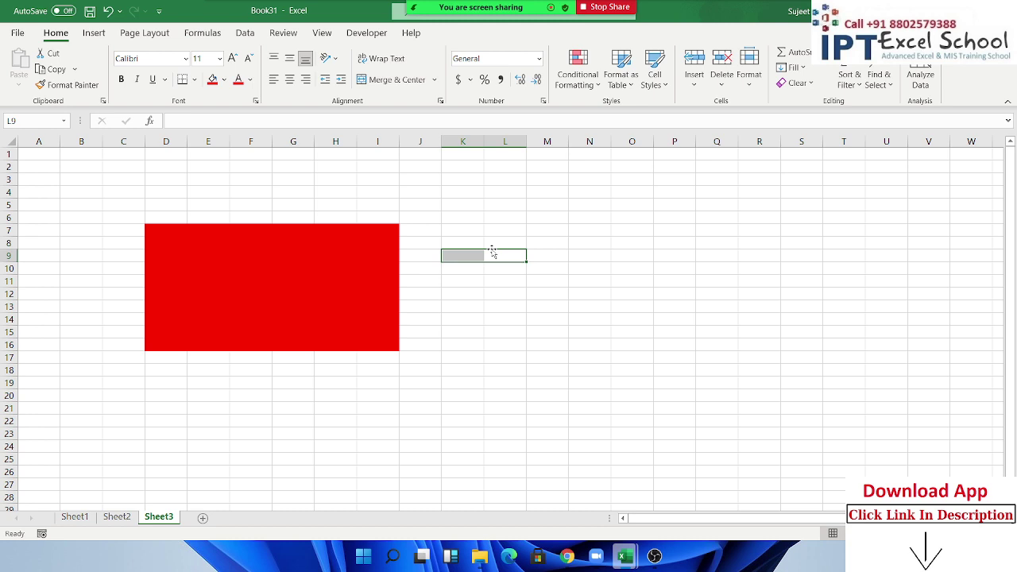
mouse_move(170, 230)
left_mouse_down()
mouse_move(379, 357)
mouse_move(384, 342)
left_mouse_up()
Select the whole Sheet3 and untick Locked for all cells.
right_click(384, 342)
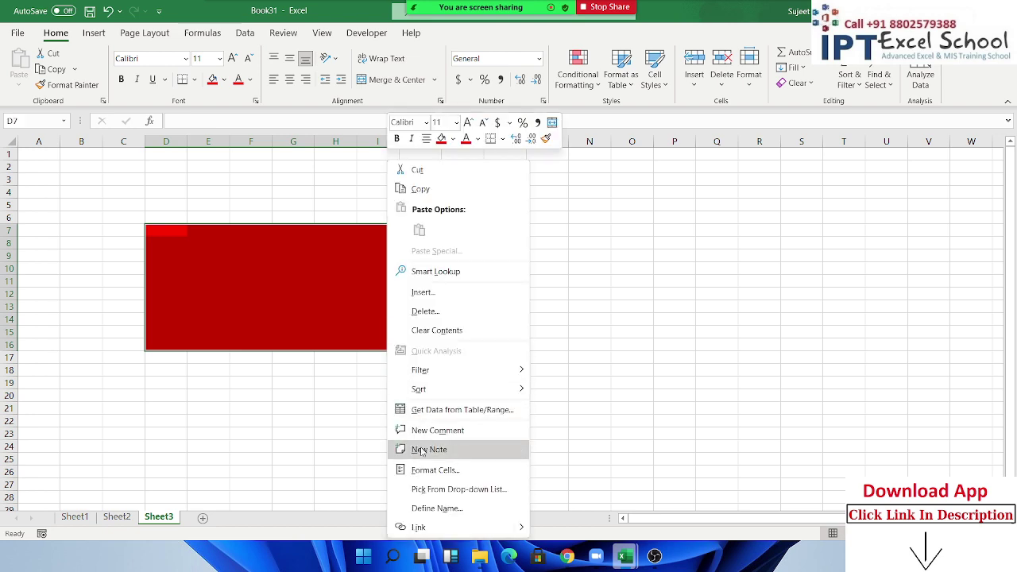
key("Escape")
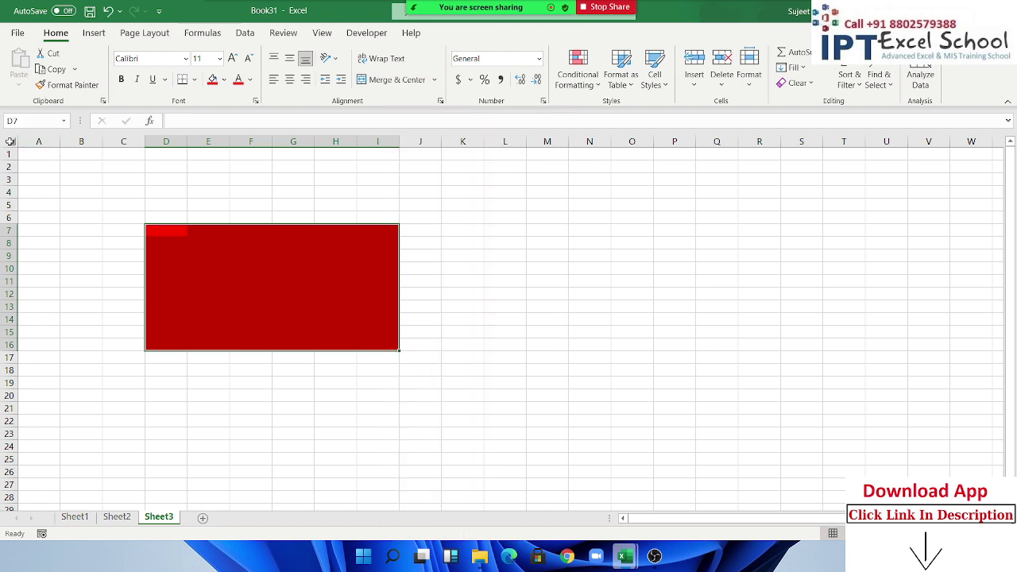
left_click(10, 143)
right_click(85, 193)
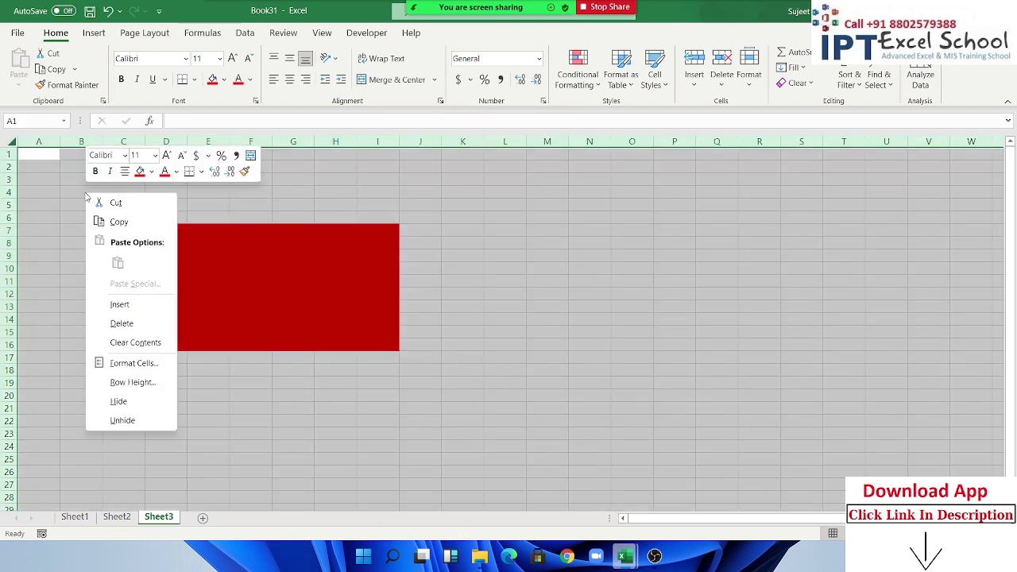
left_click(127, 363)
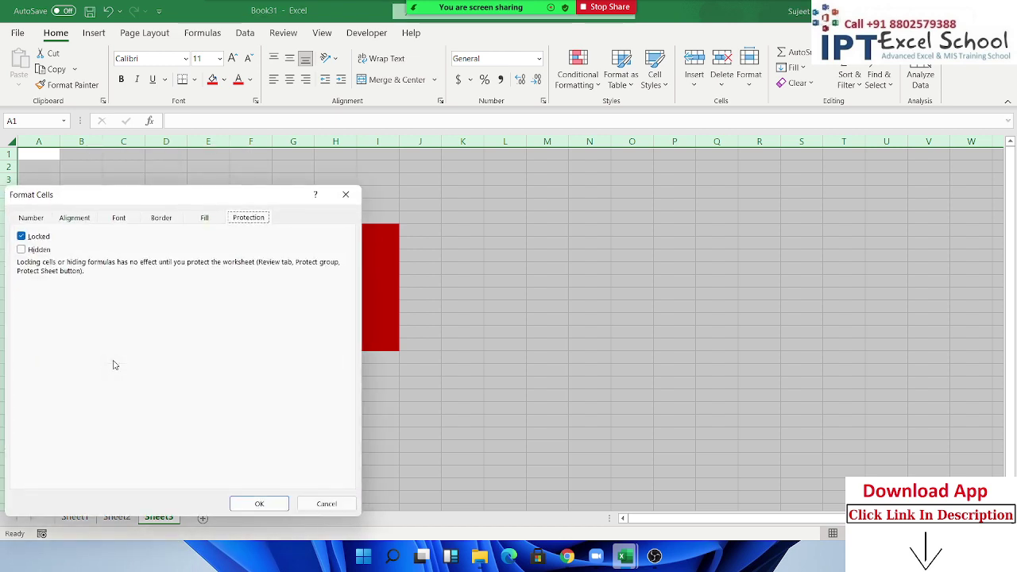
left_click(21, 236)
left_click(259, 504)
left_click(277, 419)
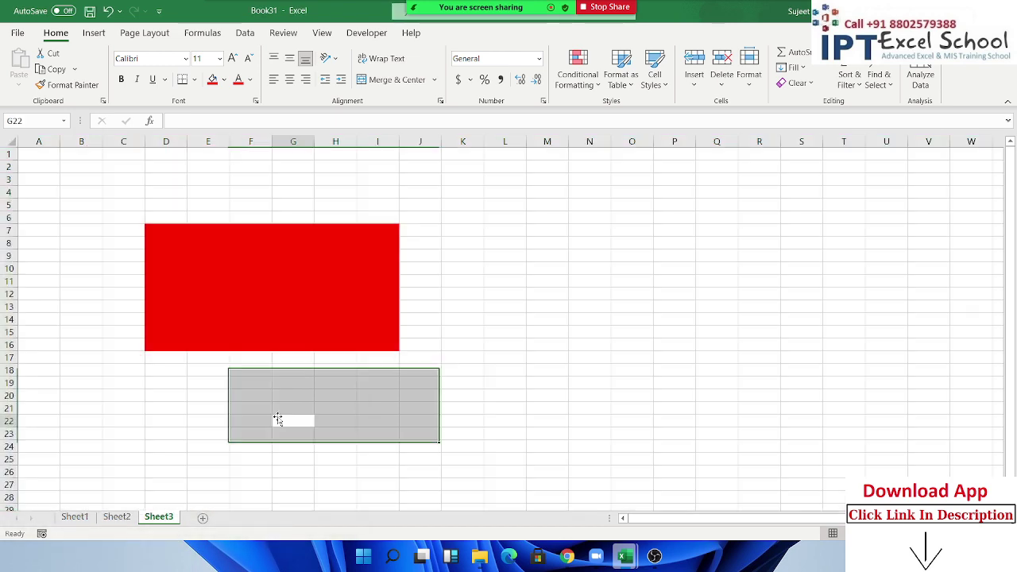
Select the red block D7:I16 and tick Locked in Format Cells > Protection.
left_click_drag(152, 230, 370, 340)
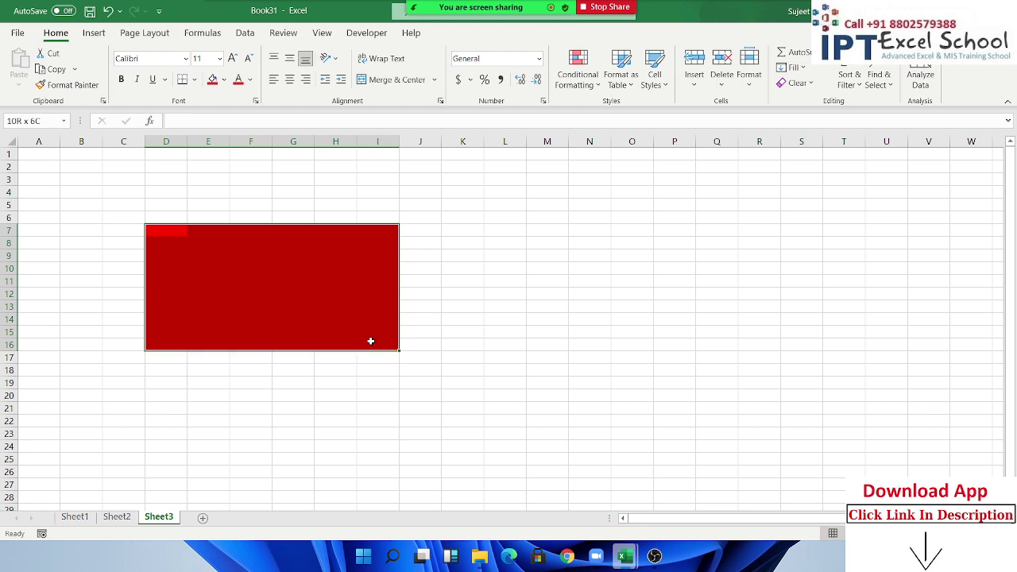
right_click(367, 316)
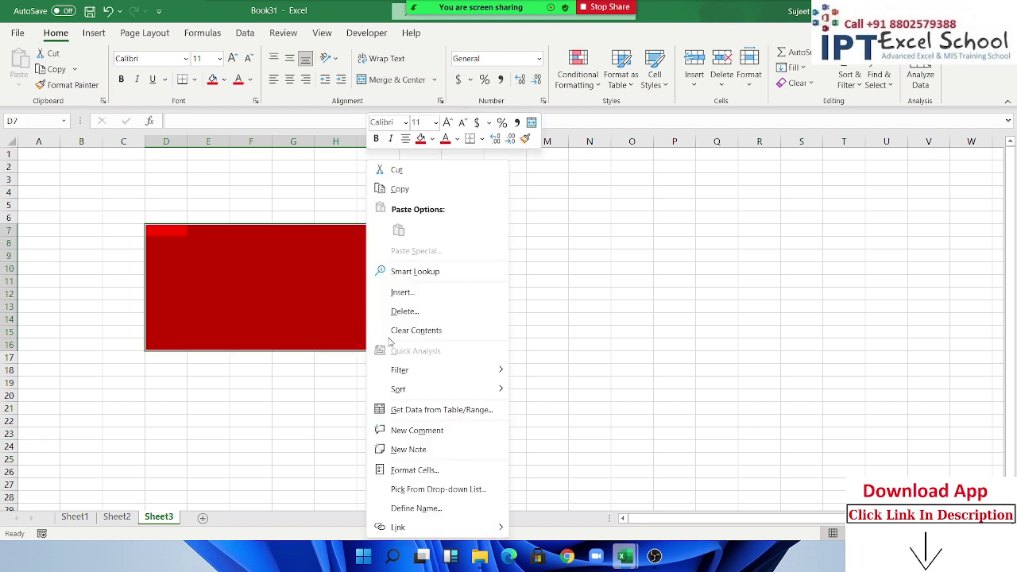
left_click(427, 470)
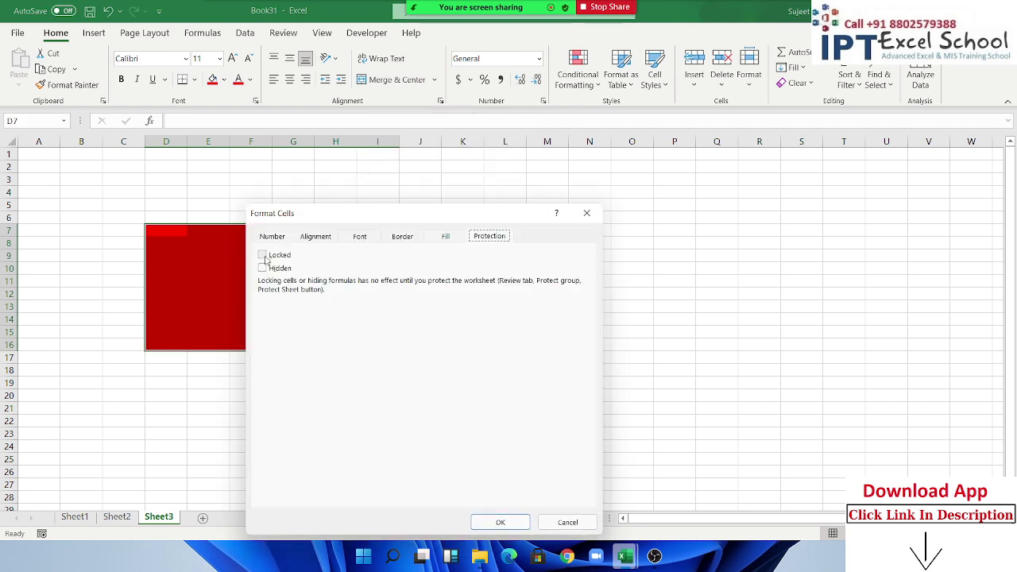
left_click(262, 256)
left_click_drag(427, 221, 745, 209)
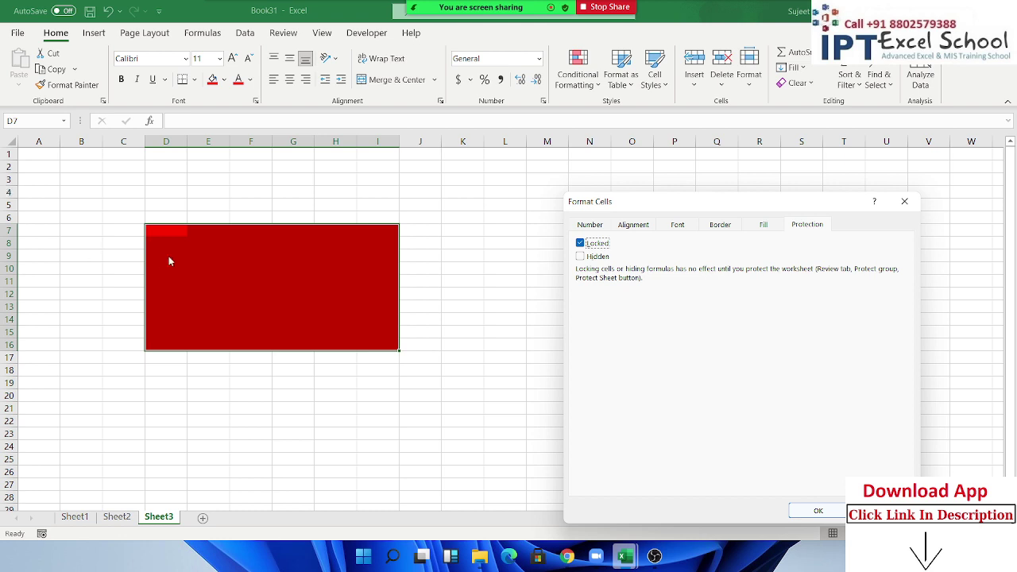
left_click(823, 514)
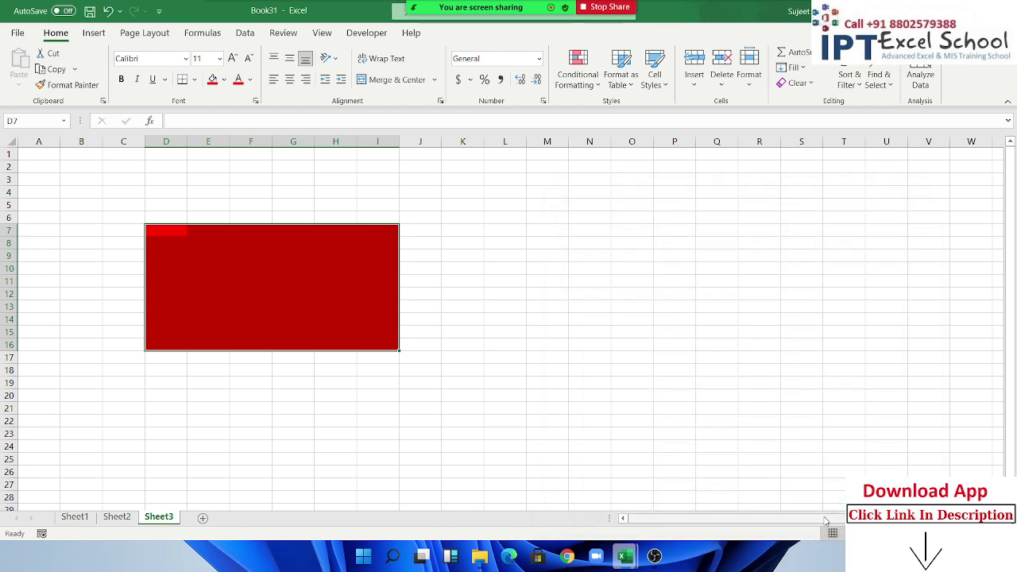
Type the test text 'cvb' into H21, F24 and F12 on Sheet3 to check which cells accept input.
left_click(333, 409)
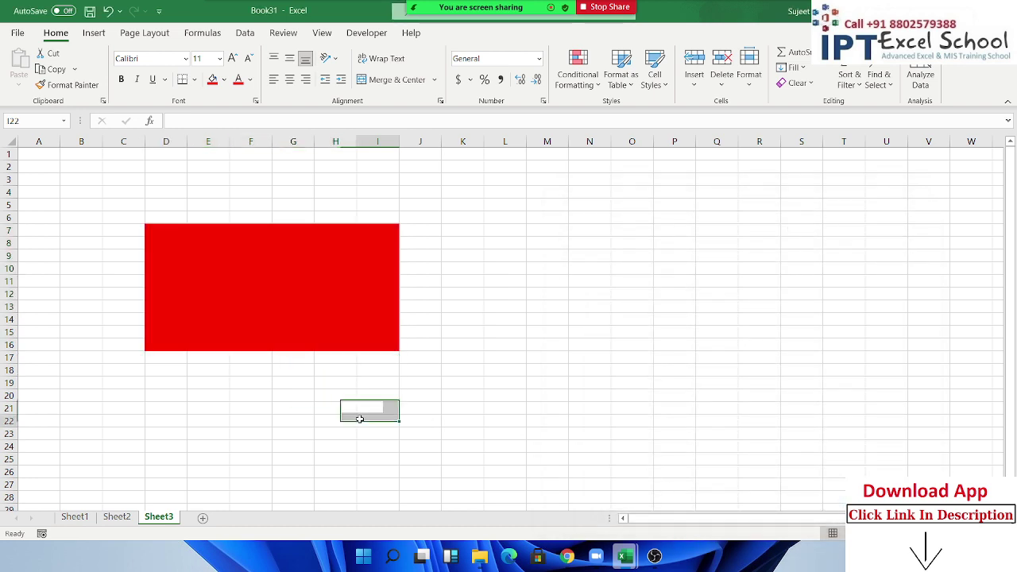
type("cvb")
left_click(238, 447)
type("cvb")
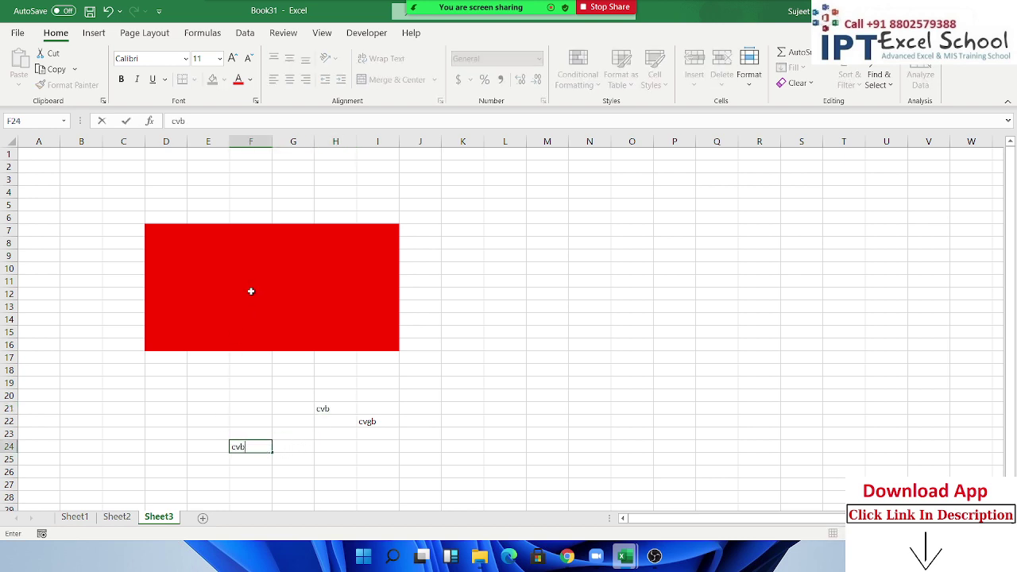
left_click(250, 294)
type("cvb")
key("Escape")
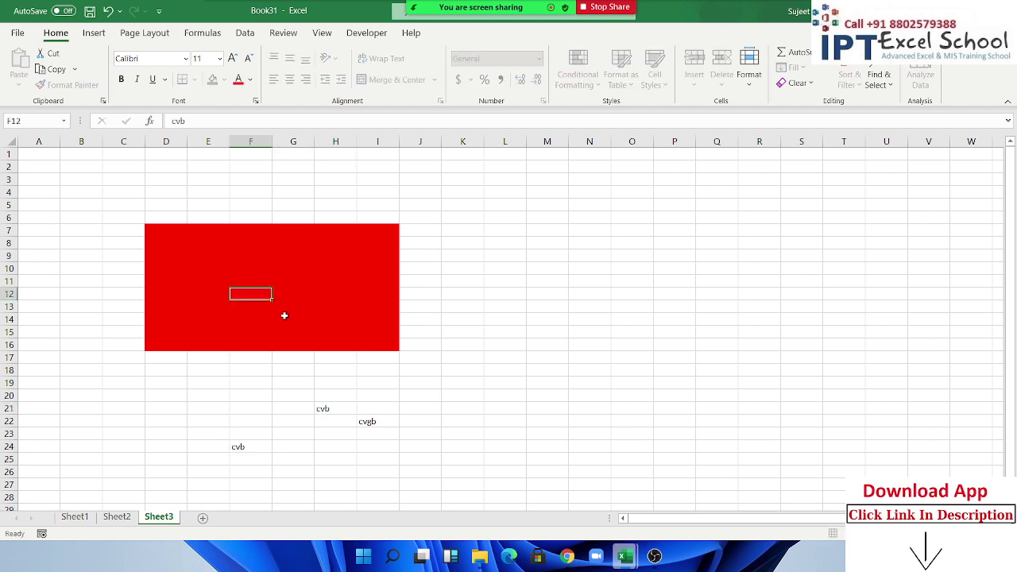
Undo the cvb test entries with three Ctrl+Z presses and return to Sheet2.
left_click_drag(226, 422, 411, 467)
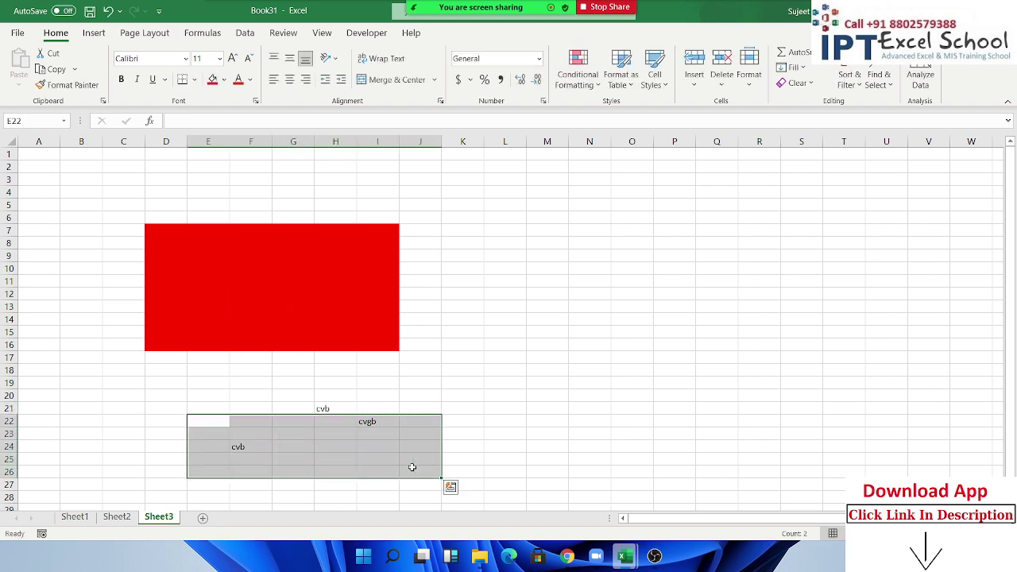
left_click_drag(262, 406, 332, 428)
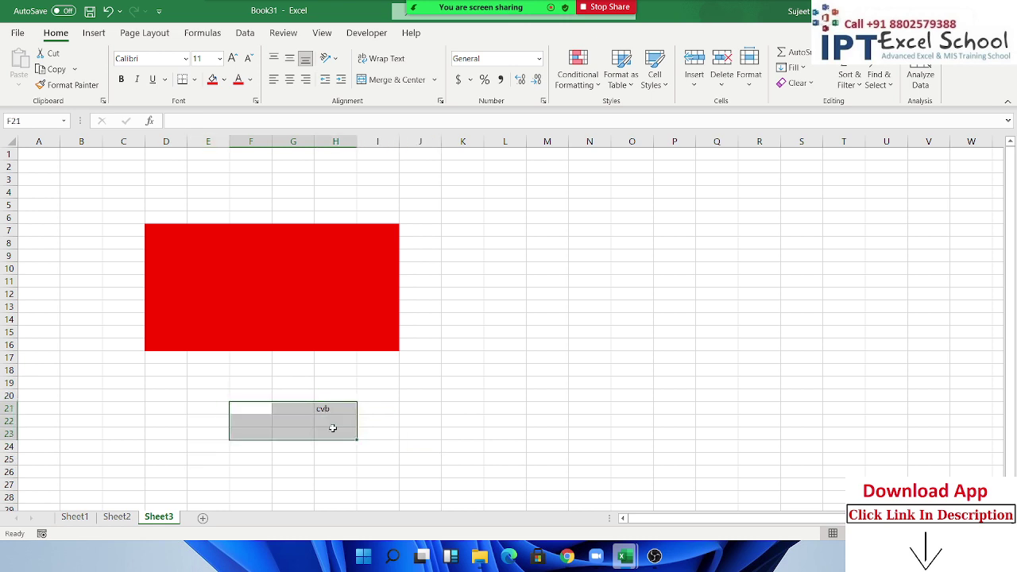
key("ctrl+z")
key("ctrl+z")
key("ctrl+z")
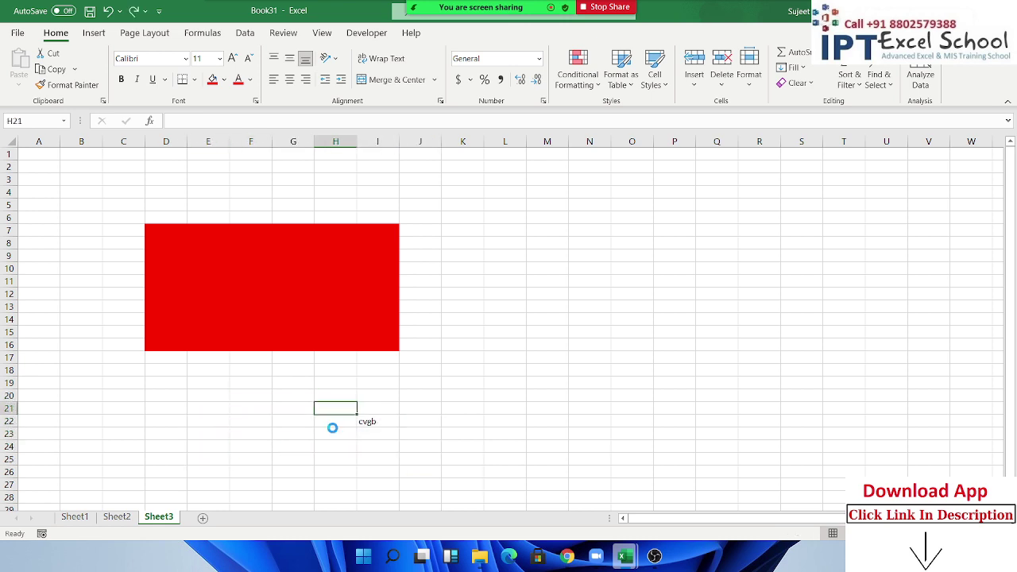
key("ctrl+z")
key("ctrl+z")
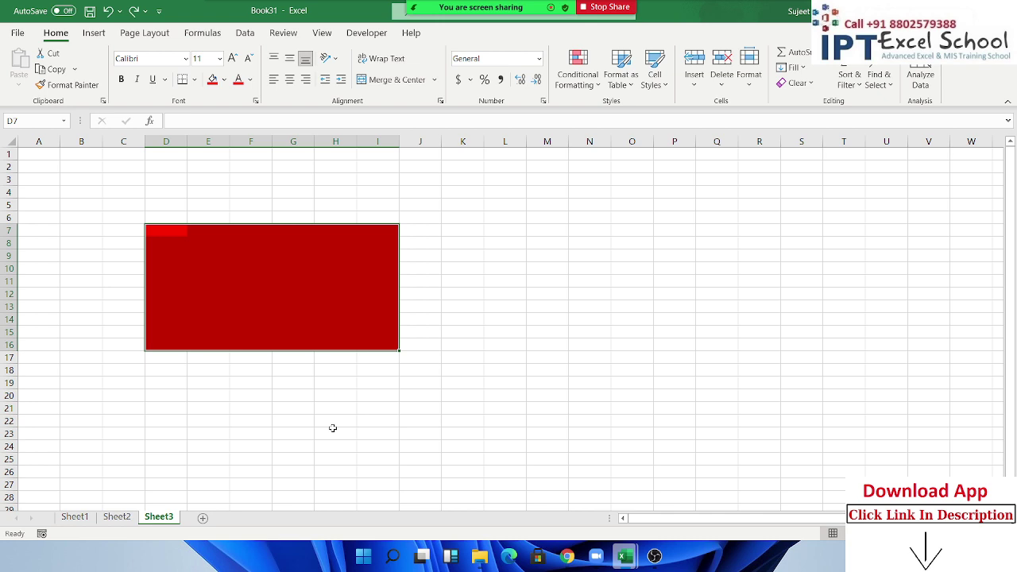
key("ctrl+z")
key("ctrl+z")
key("ctrl+z")
left_click(117, 517)
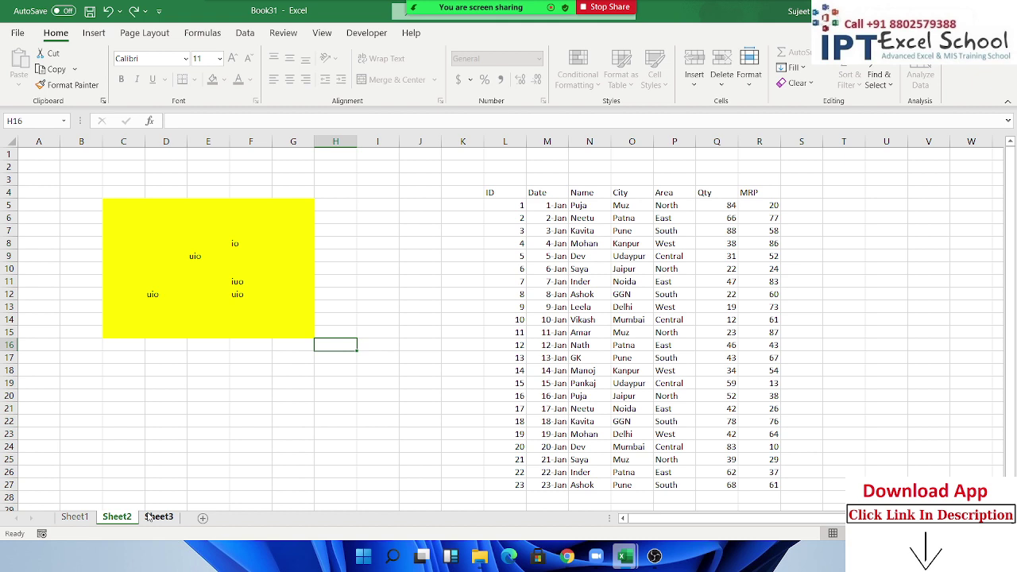
Add a new Sheet4, view Sheet3's Protect Sheet options without applying them, then select C2.
left_click(148, 516)
left_click(202, 517)
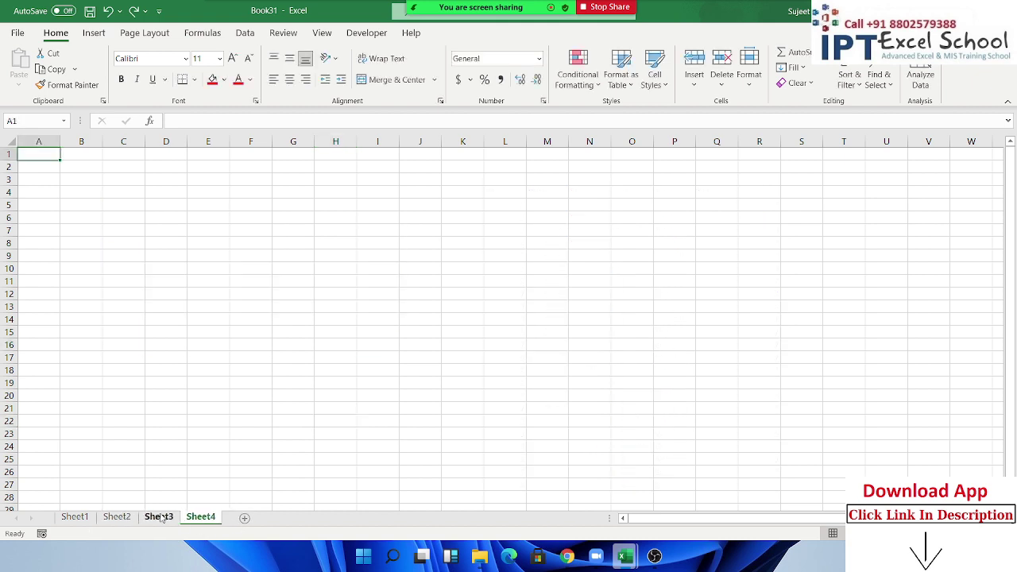
right_click(163, 517)
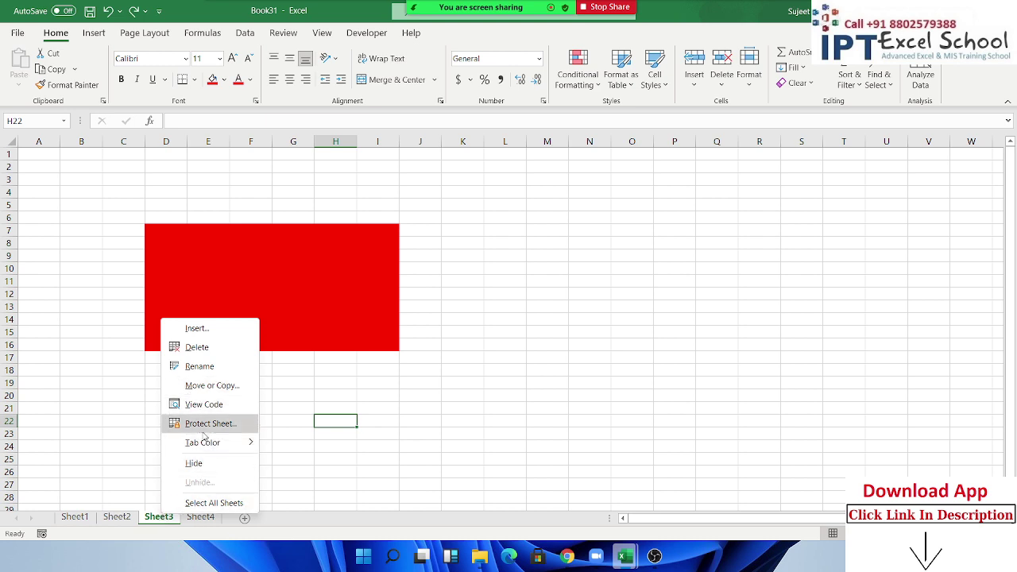
left_click(204, 430)
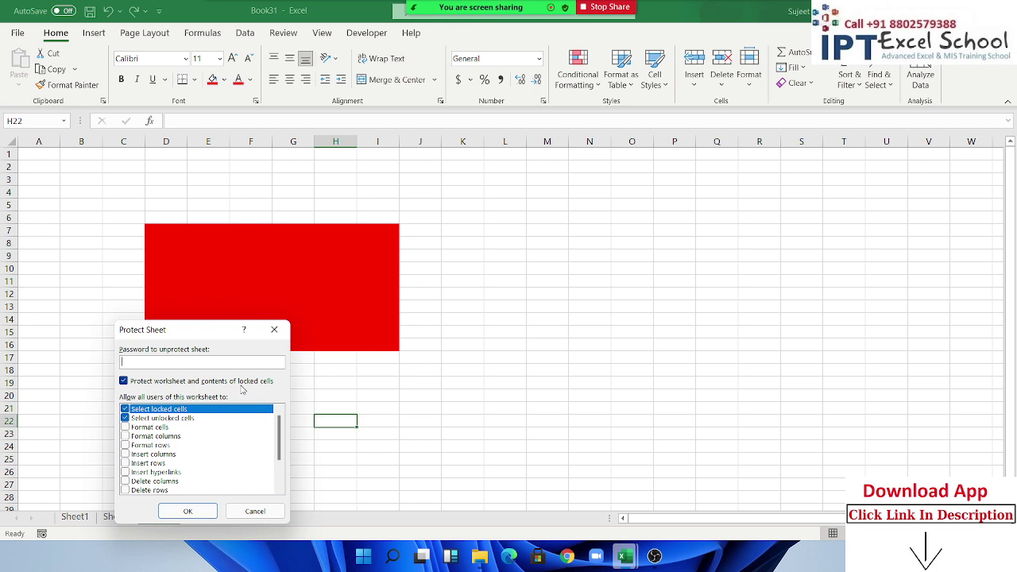
key("Escape")
left_click(111, 167)
Clear the Locked checkbox for cell C2 in the Format Cells protection settings.
right_click(116, 166)
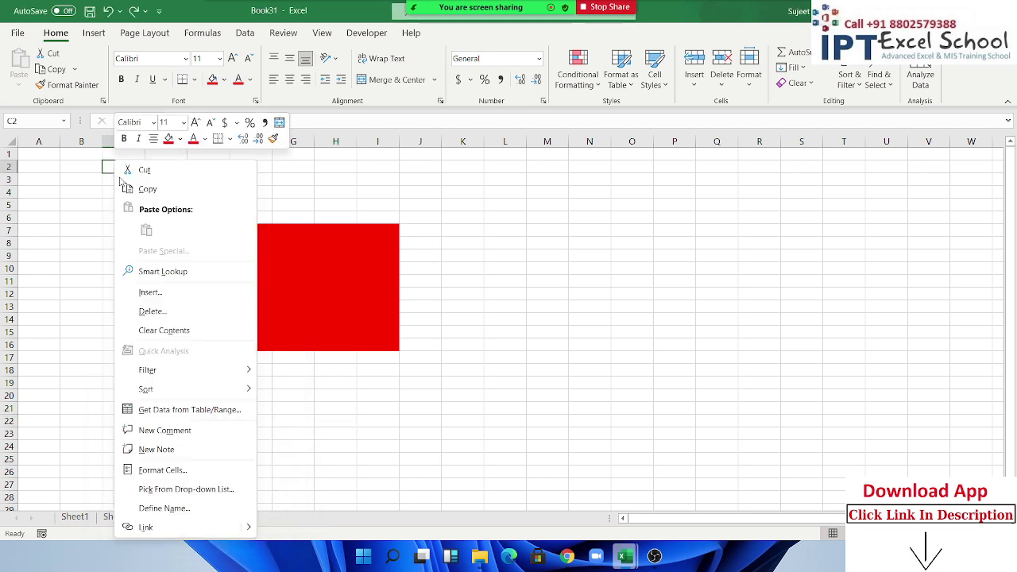
left_click(162, 469)
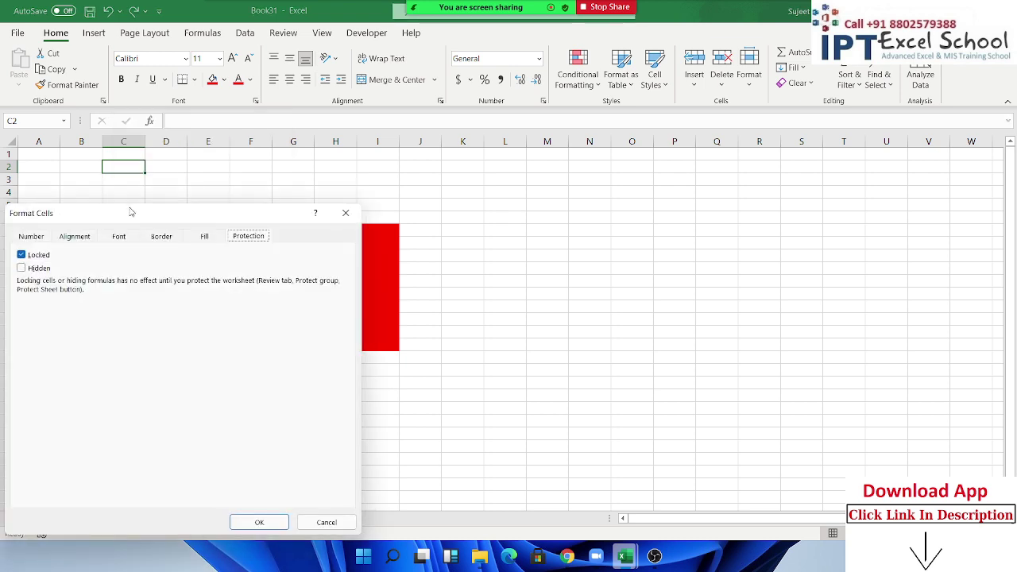
left_click_drag(131, 212, 594, 186)
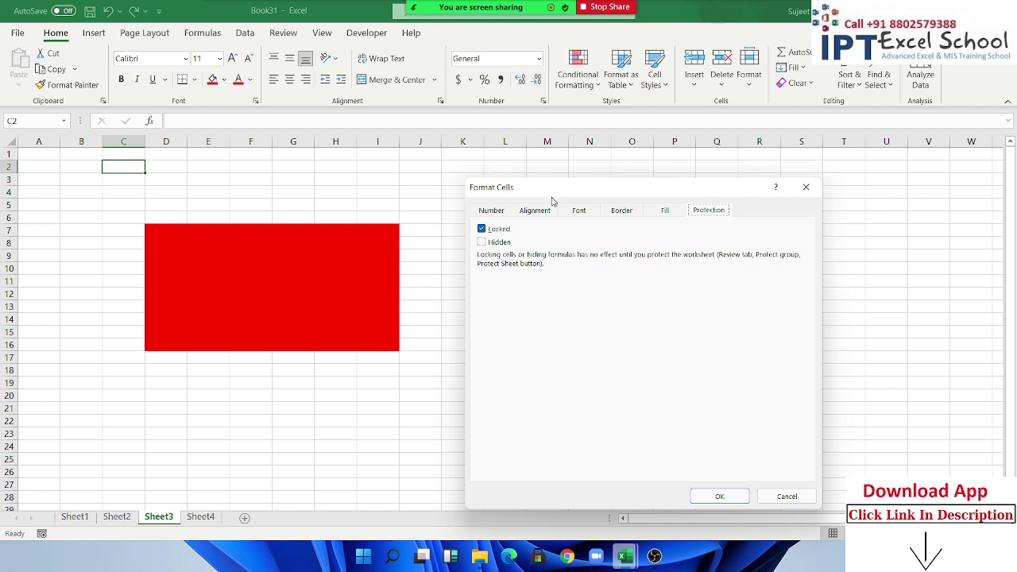
left_click(506, 230)
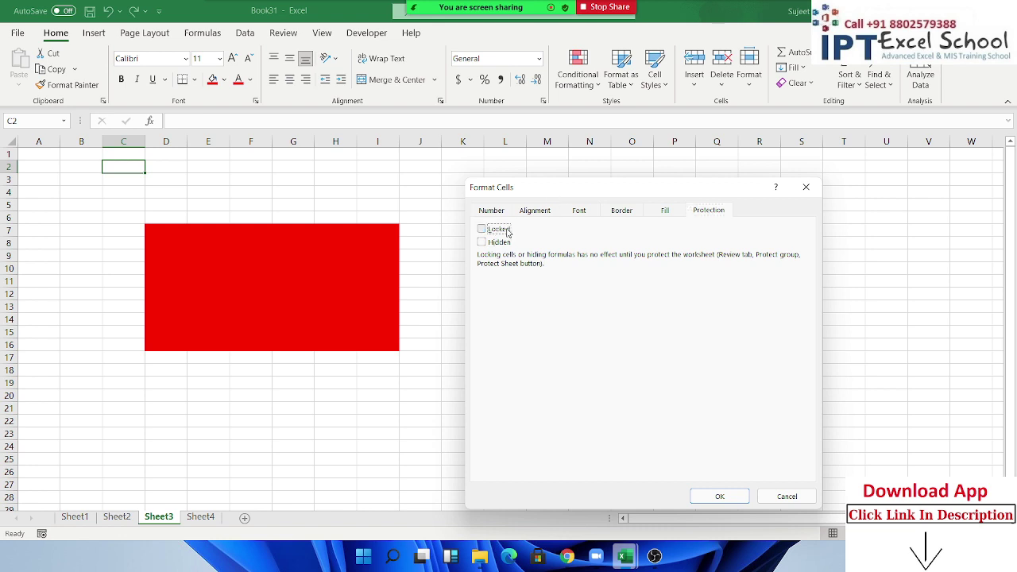
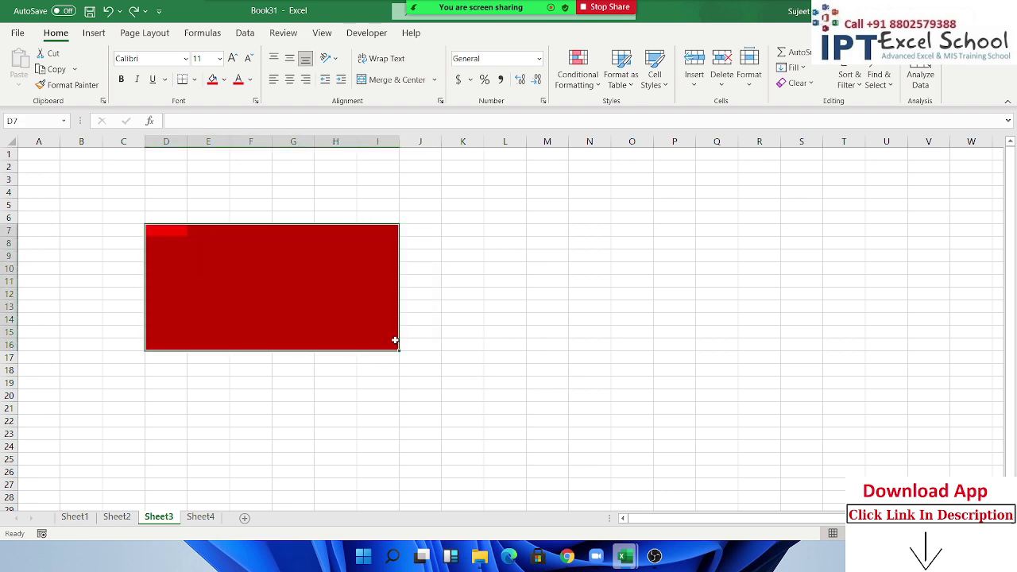
Select all of Sheet3 and clear the Locked option for every cell in Format Cells.
left_click_drag(479, 333, 45, 206)
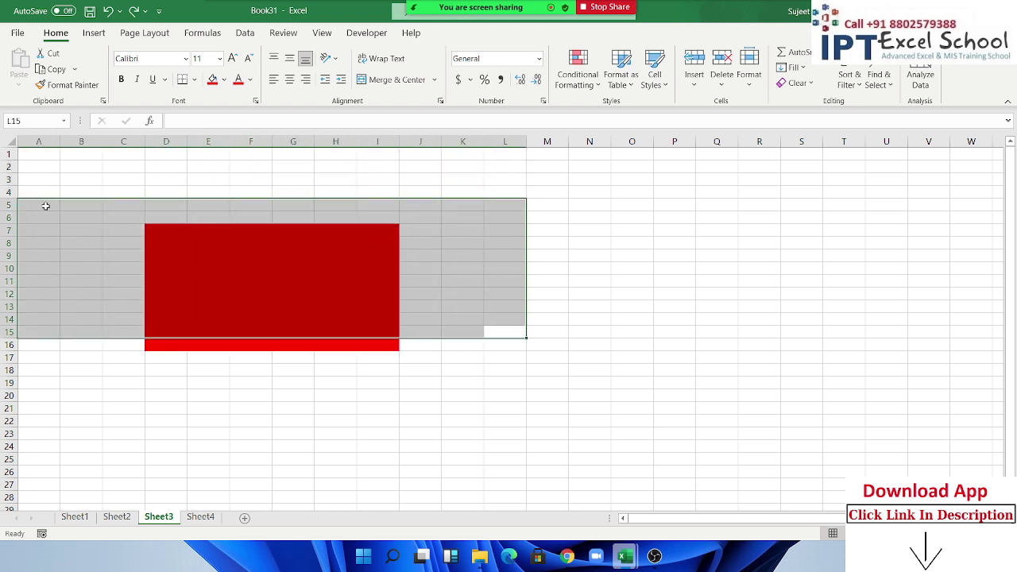
left_click(70, 179)
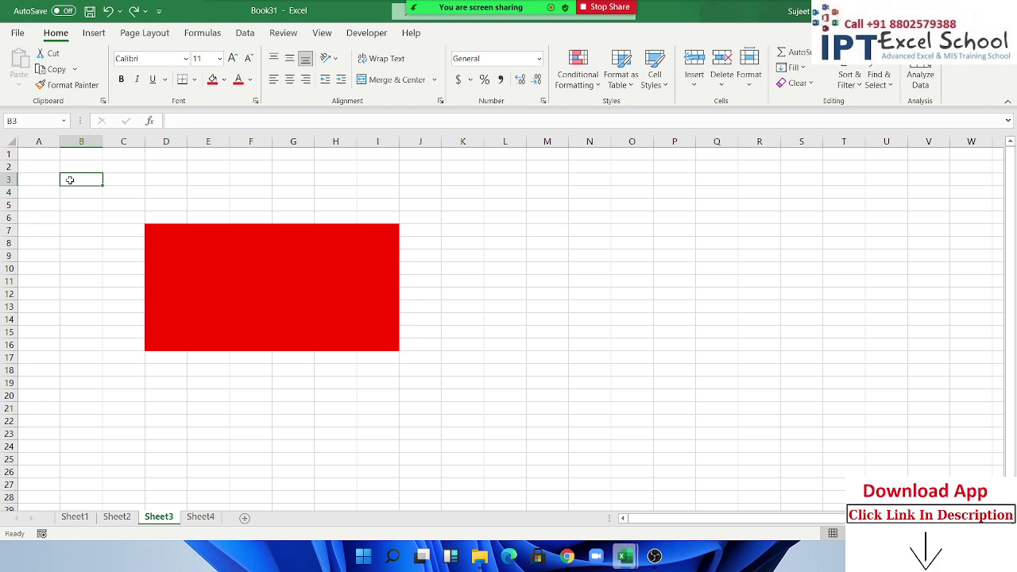
left_click(12, 144)
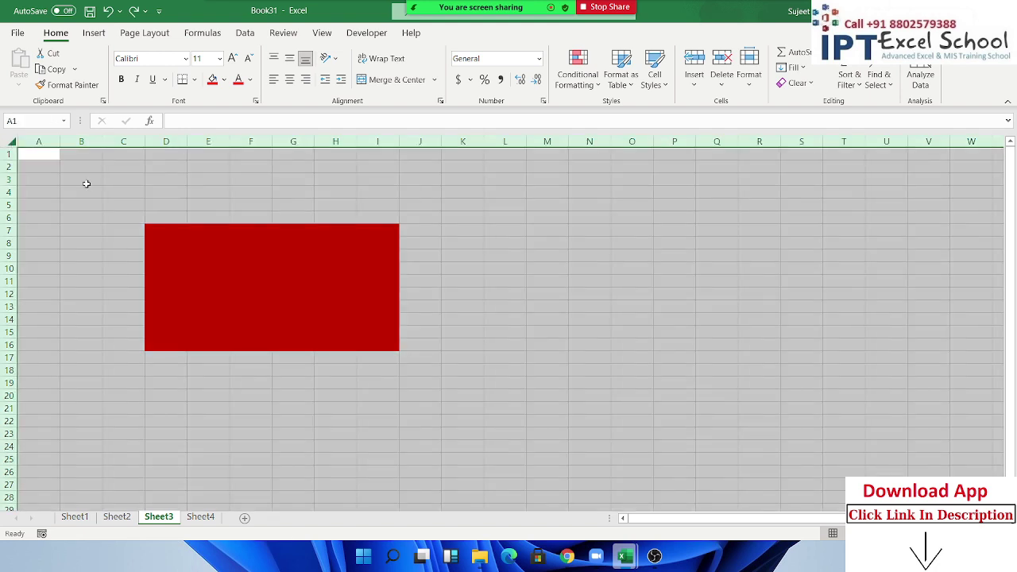
right_click(89, 189)
left_click(137, 359)
left_click(45, 236)
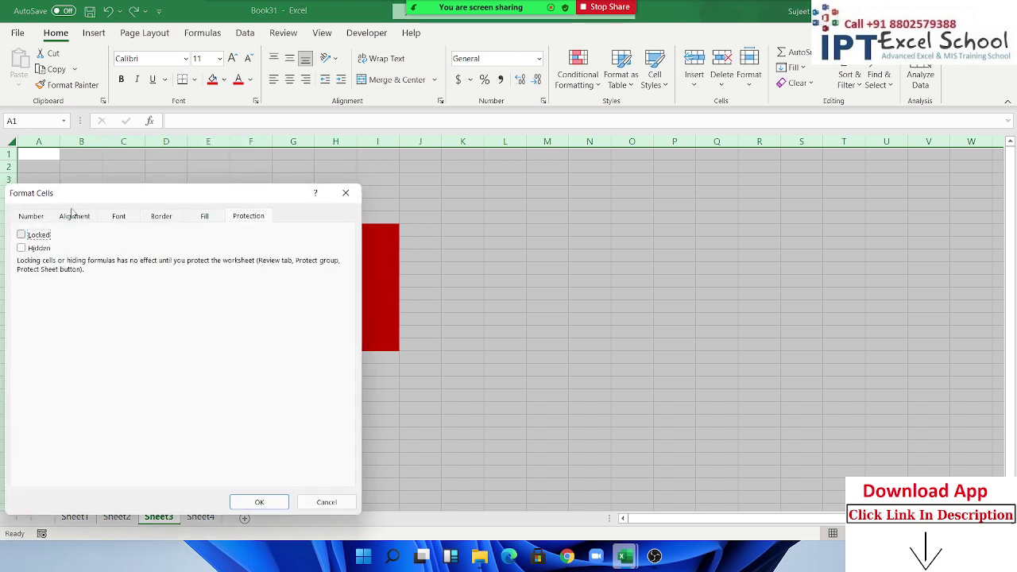
mouse_move(88, 197)
left_mouse_down()
mouse_move(399, 202)
mouse_move(518, 172)
left_mouse_up()
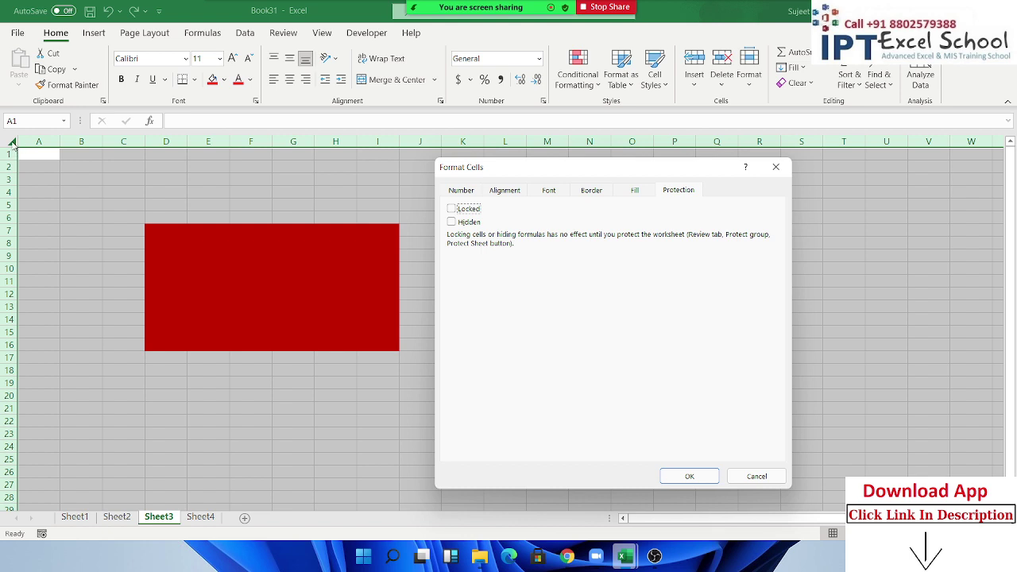
left_click(689, 476)
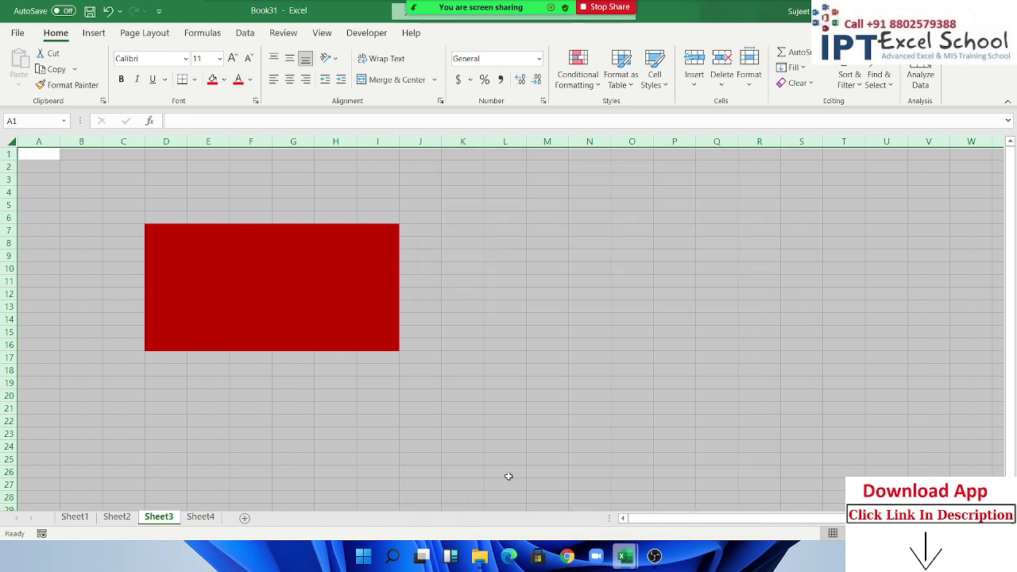
left_click(393, 460)
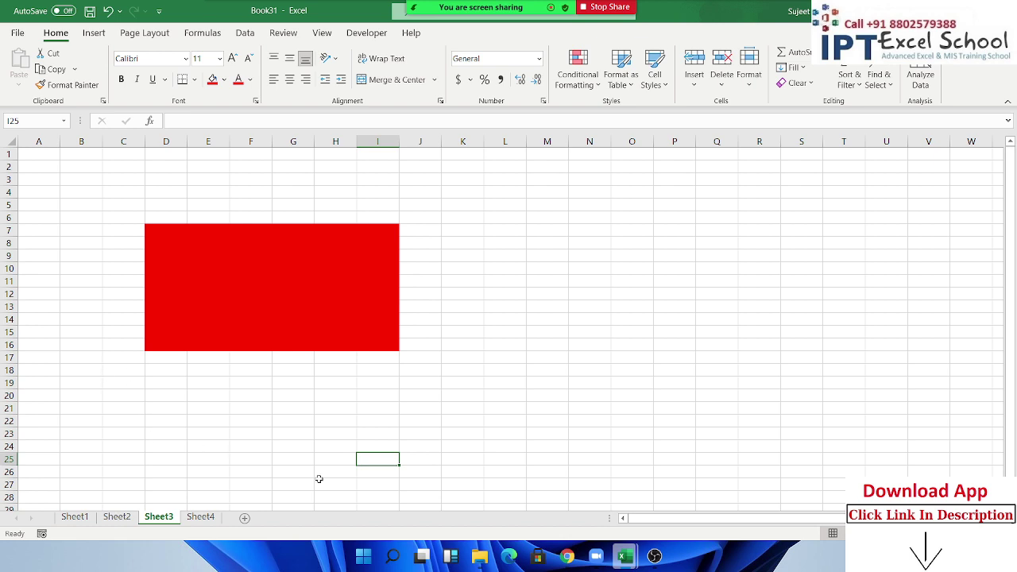
Set the red block D7:I16 back to Locked, then bring up Protect Sheet for Sheet3.
mouse_move(393, 345)
left_mouse_down()
mouse_move(143, 234)
mouse_move(168, 231)
left_mouse_up()
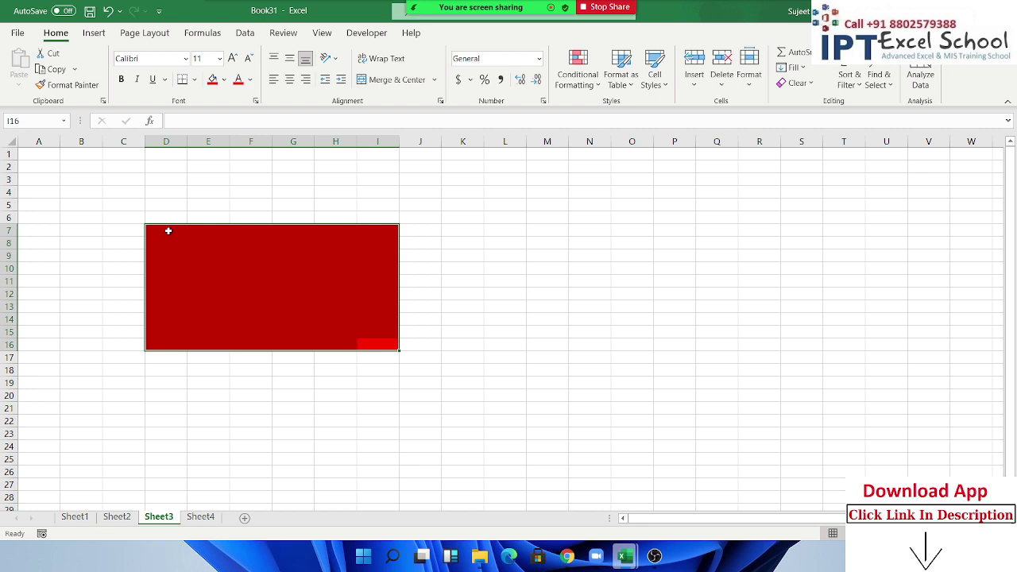
right_click(173, 250)
left_click(252, 470)
left_click(89, 255)
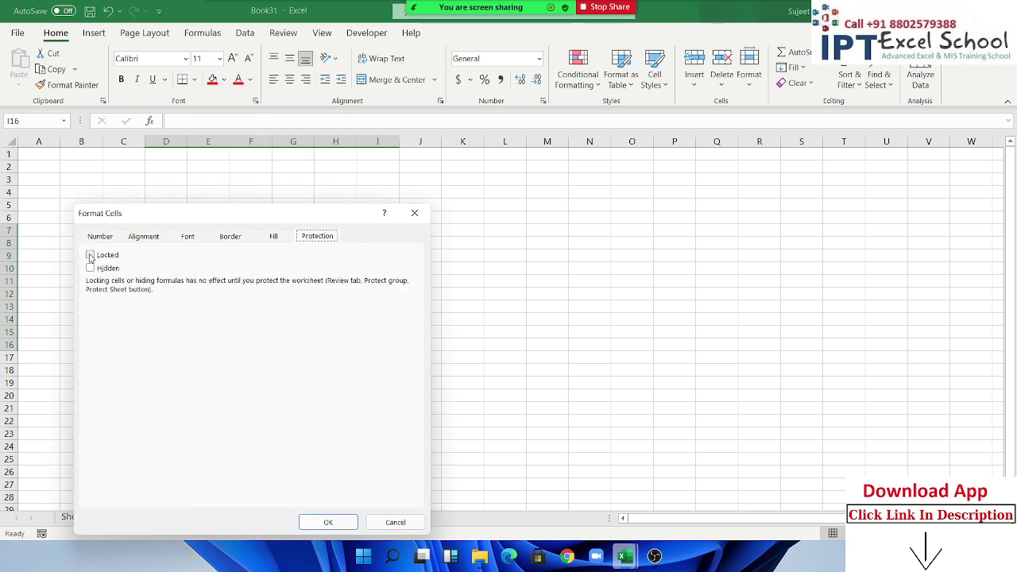
left_click(90, 255)
left_click_drag(184, 221, 591, 168)
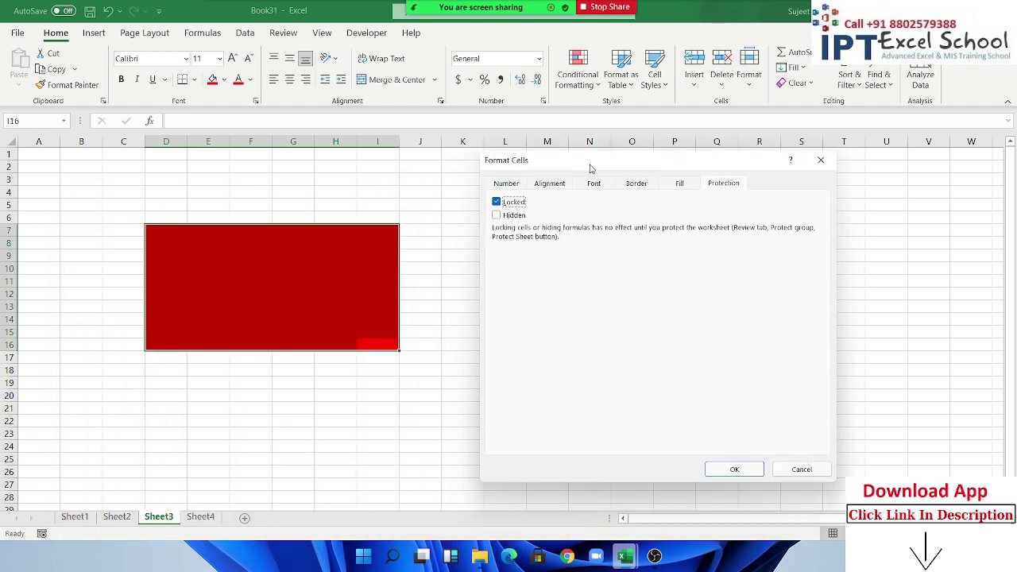
left_click(734, 469)
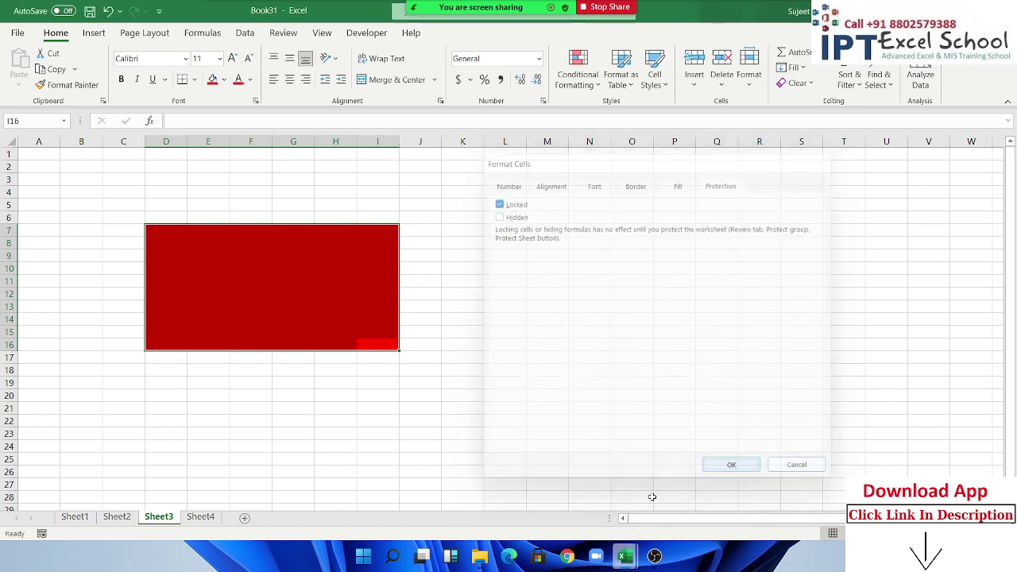
right_click(173, 518)
left_click(211, 429)
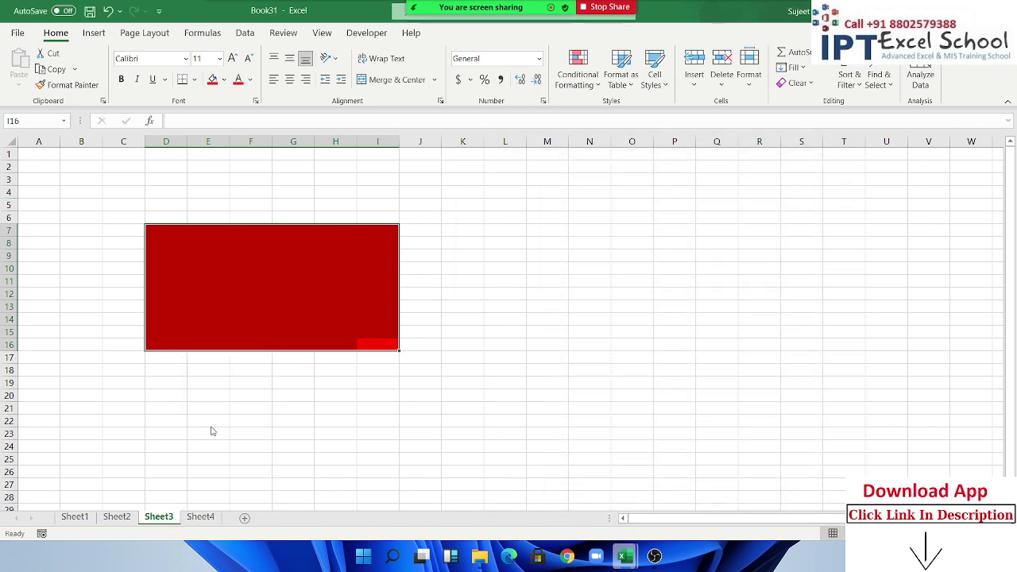
Protect Sheet3 and enter 1 into four unlocked cells, including O14 and L14.
left_click(202, 505)
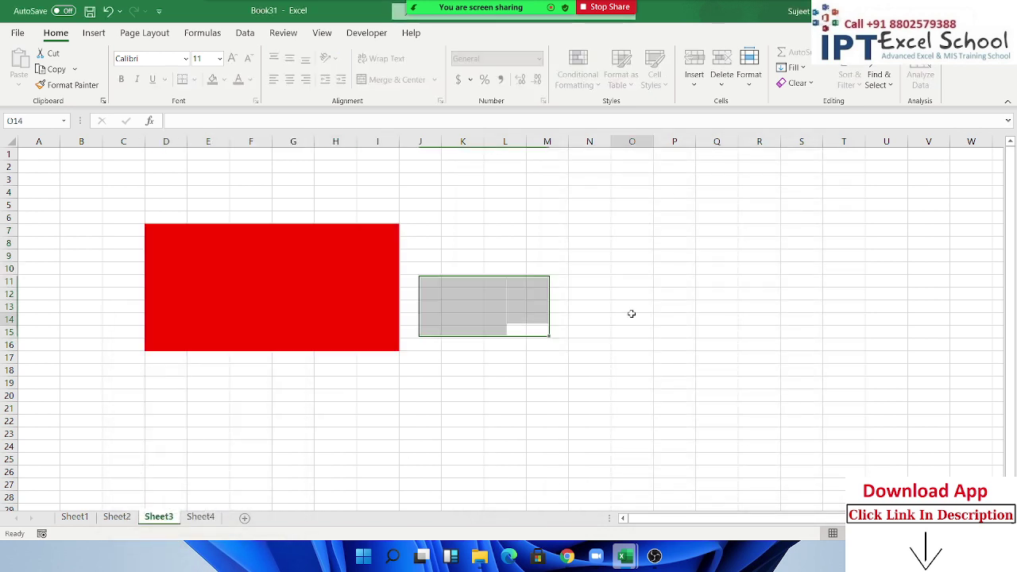
left_click(632, 317)
type("1")
left_click(627, 240)
type("1")
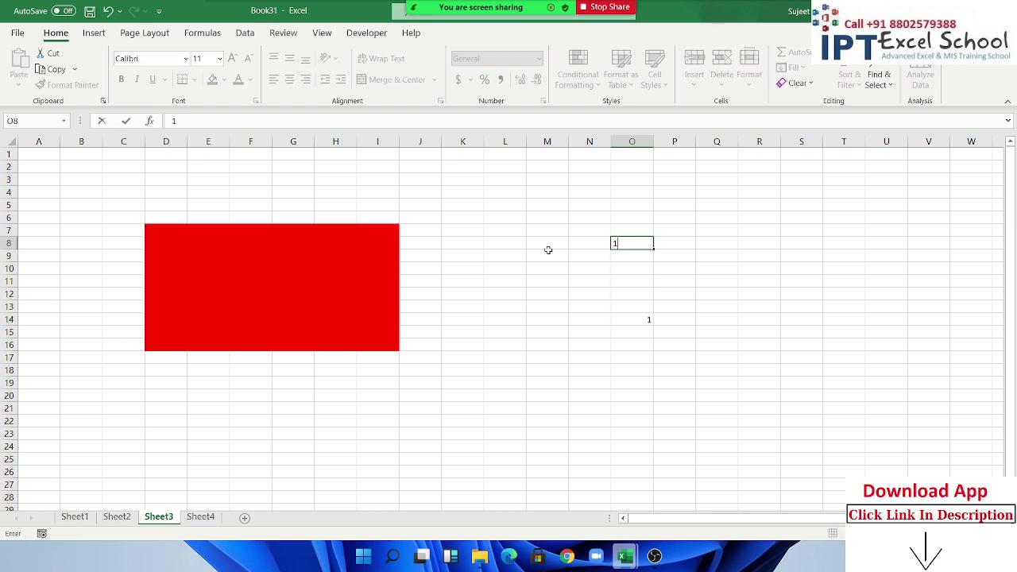
left_click(548, 254)
type("1")
left_click(518, 318)
type("1")
Try entering 1 in a red-block cell and dismiss the protected-sheet warning.
left_click(389, 395)
left_click(347, 320)
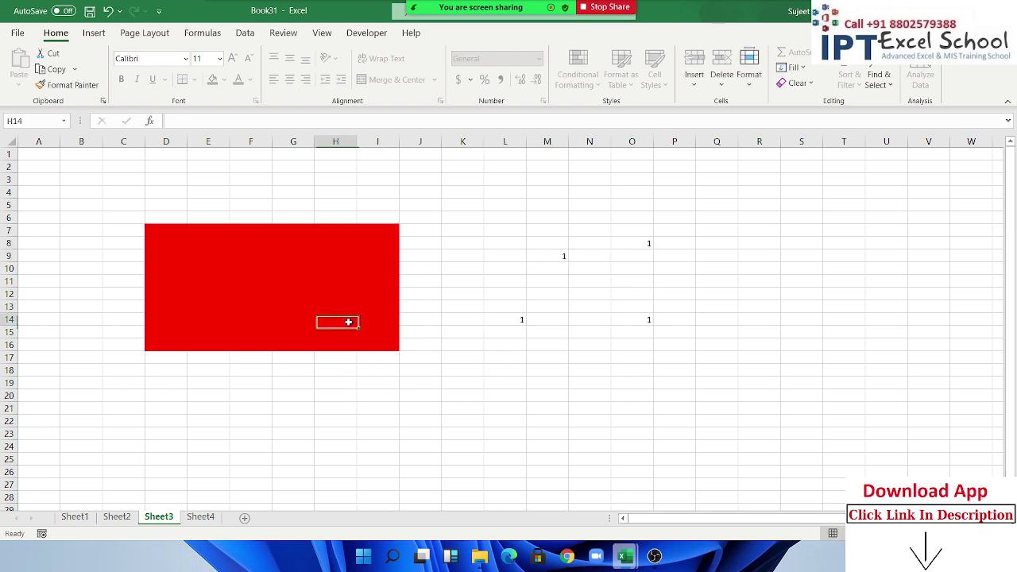
type("1")
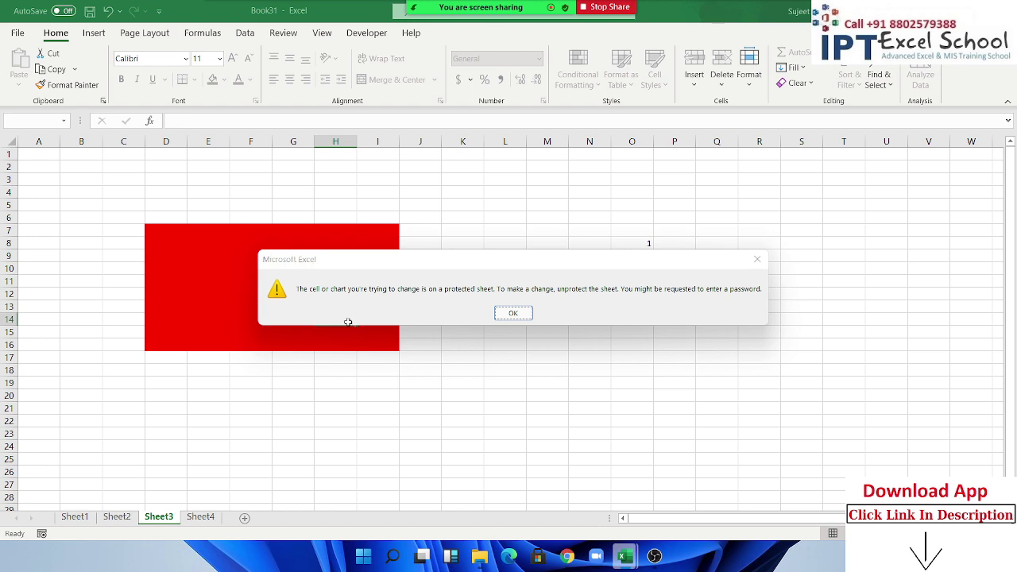
key("Return")
Add a new sheet and enter the labels Name in B3, Roll in C5 and Marks in D7.
left_click(276, 517)
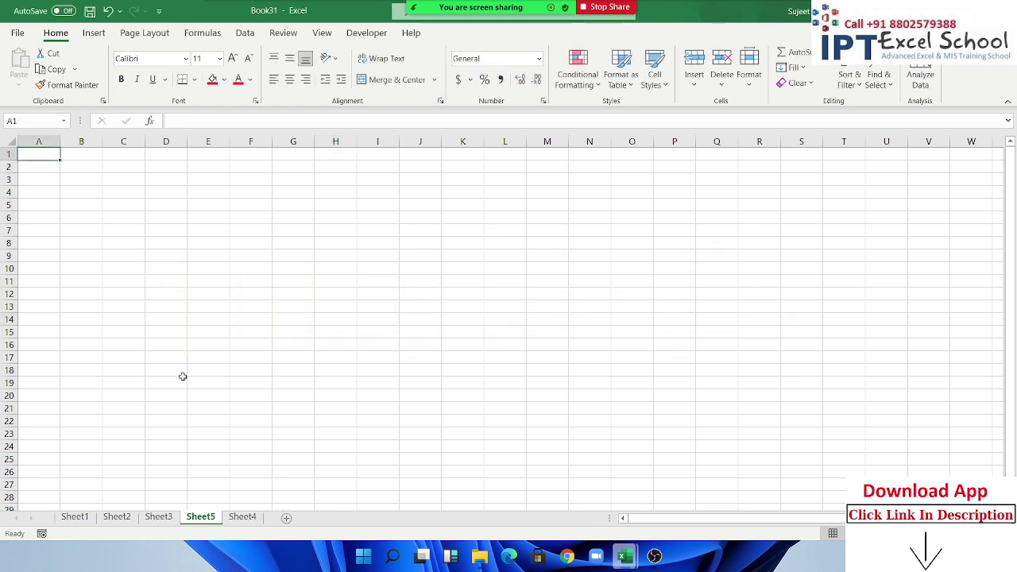
scroll(190, 335, "up", 2, "ctrl")
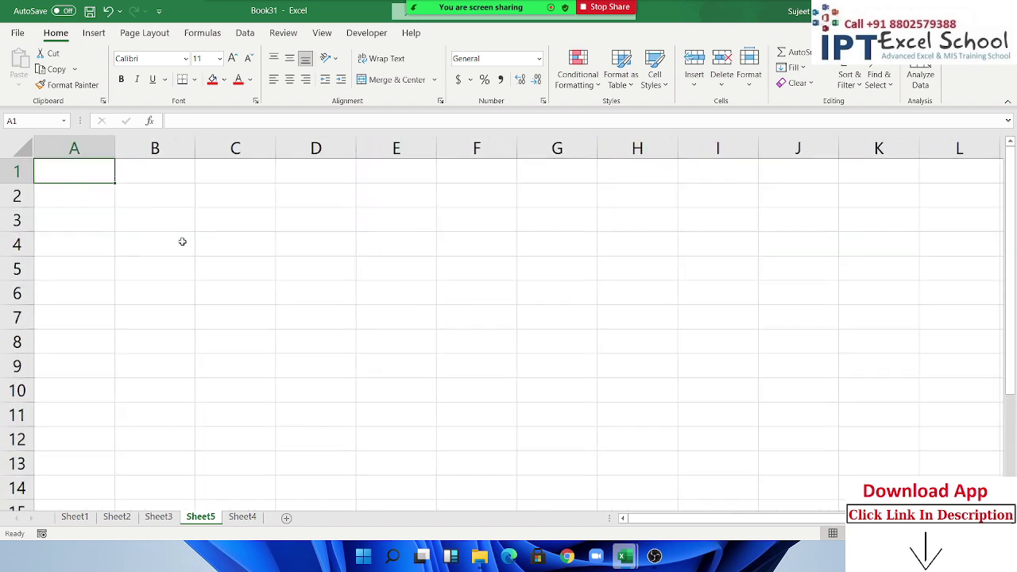
left_click(172, 216)
type("NA")
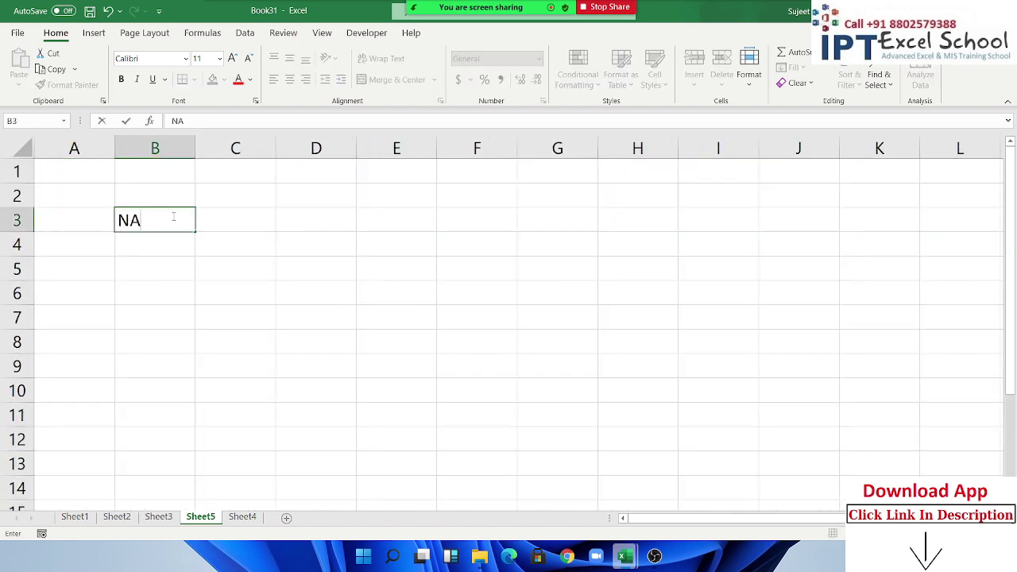
type("me")
key("Return")
key("Right")
key("Down")
key("Down")
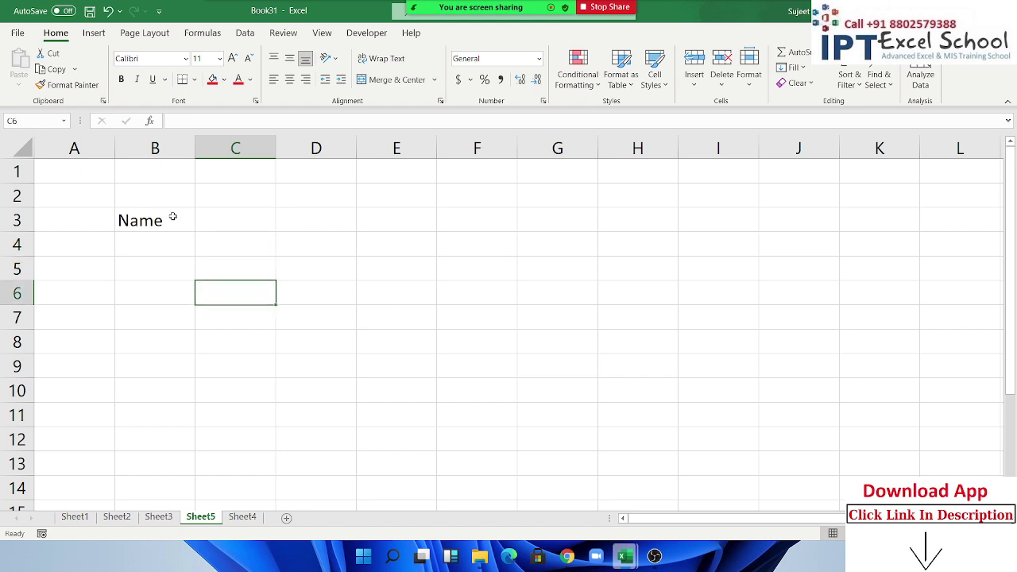
key("Up")
type("Roll")
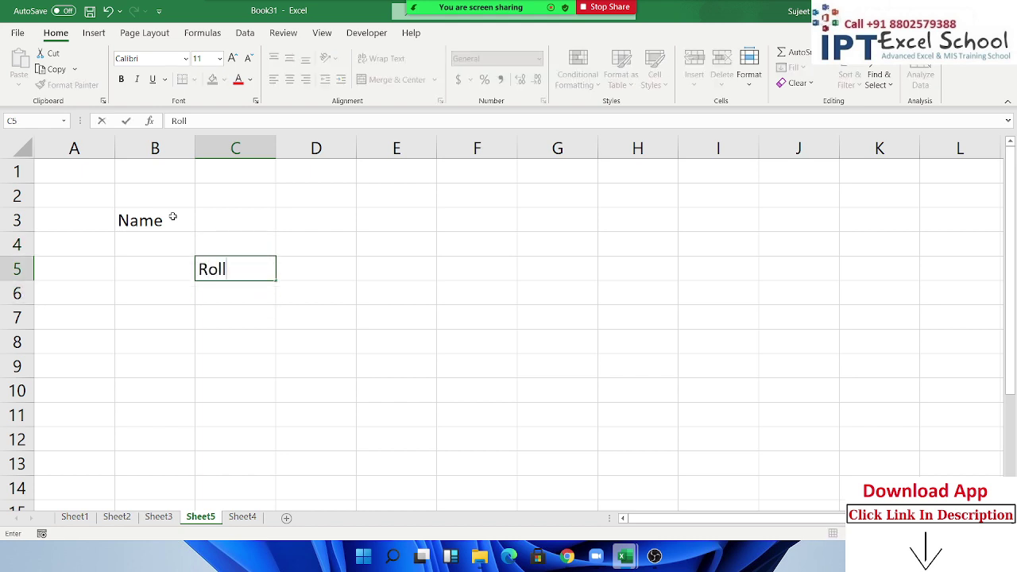
key("Return")
key("Down")
key("Right")
type("Mar")
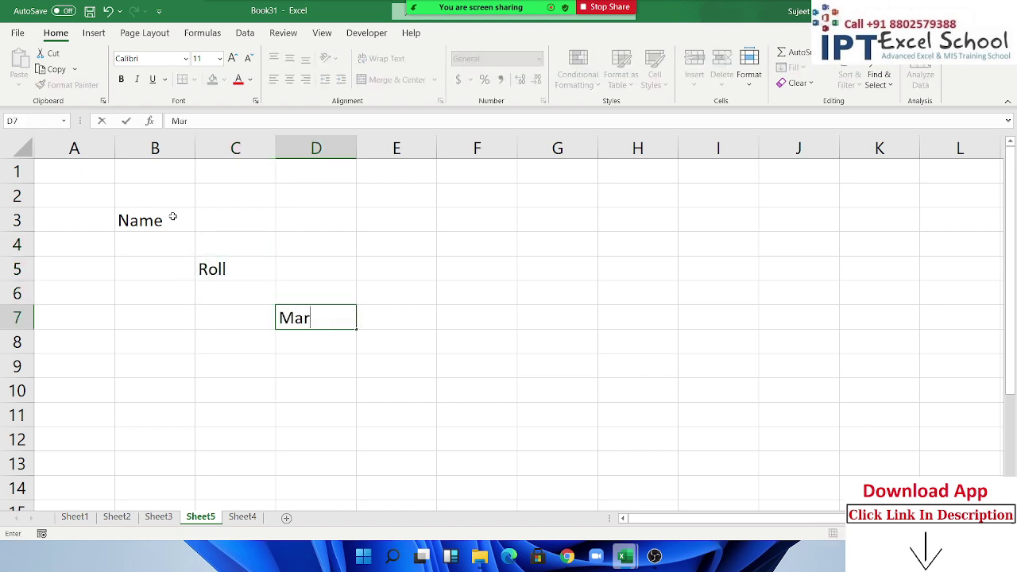
type("ks")
key("Return")
Fill the entry cells C3, D5 and E7 beside the labels with red.
left_click(250, 212)
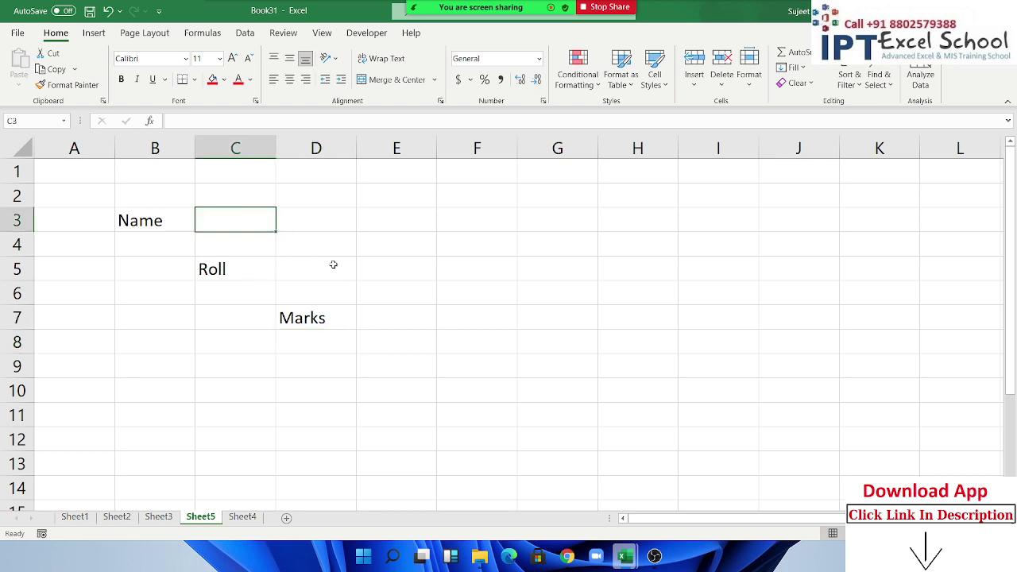
left_click(334, 265, "ctrl")
left_click(387, 311, "ctrl")
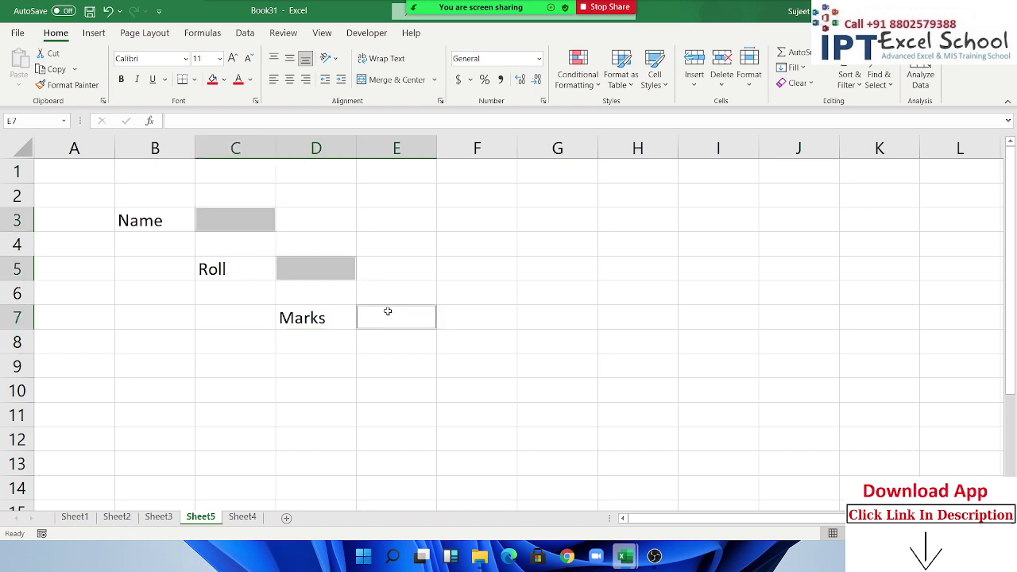
left_click(212, 80)
left_click(217, 320)
Enter a sample name into the red cell C3.
left_click(226, 210)
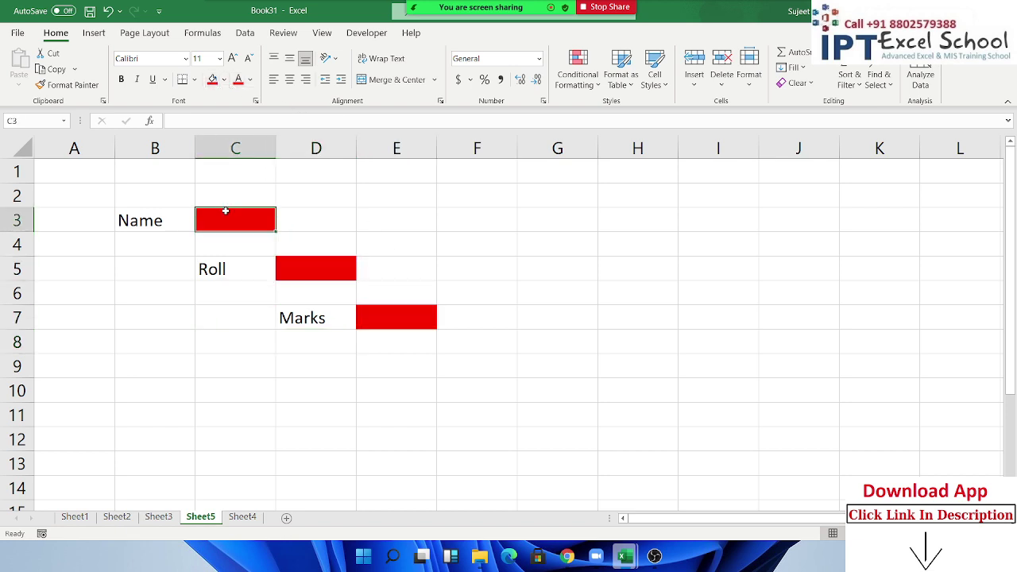
left_click(305, 270)
left_click(378, 315)
left_click(340, 280)
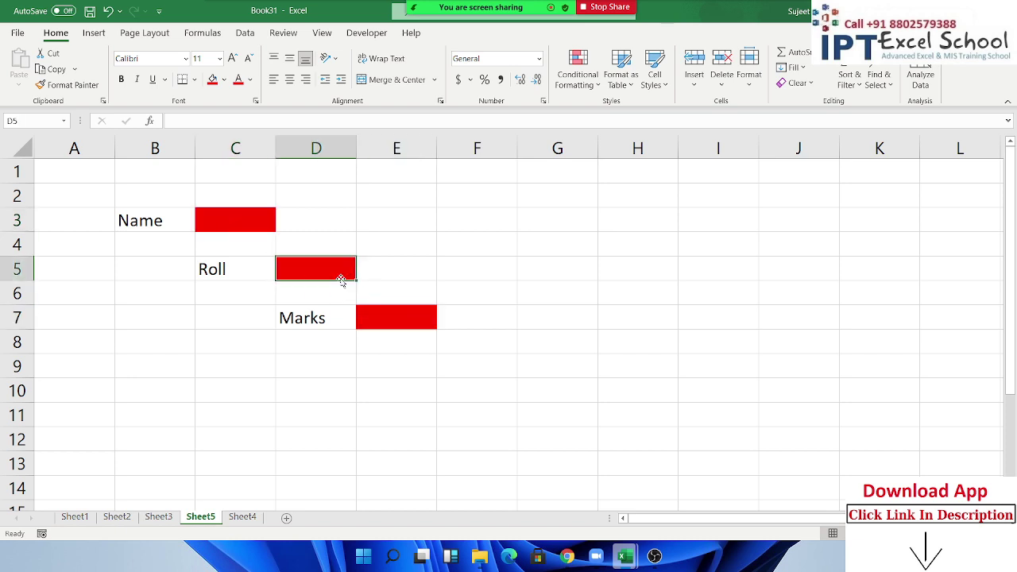
left_click(247, 223)
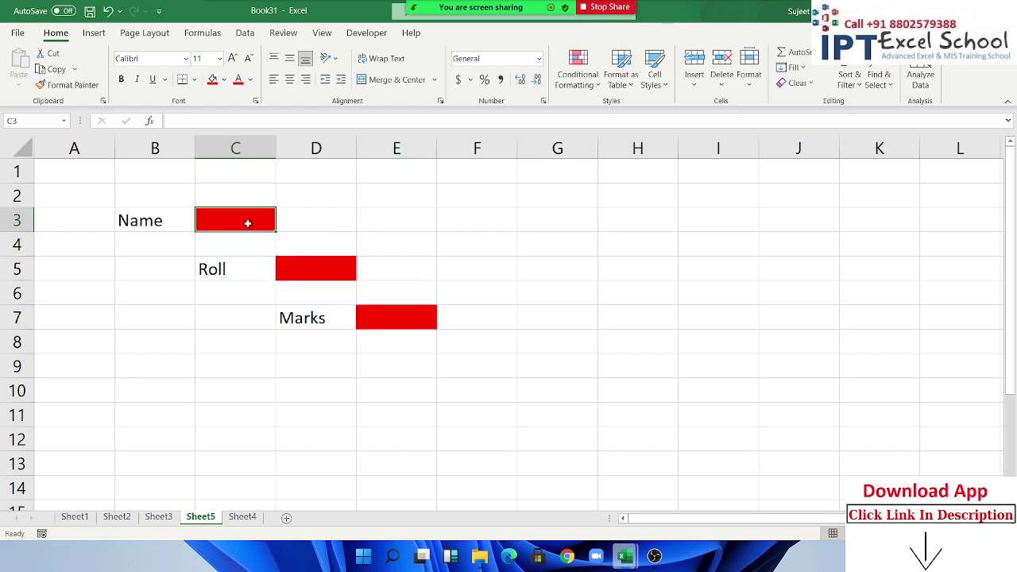
type("Puja")
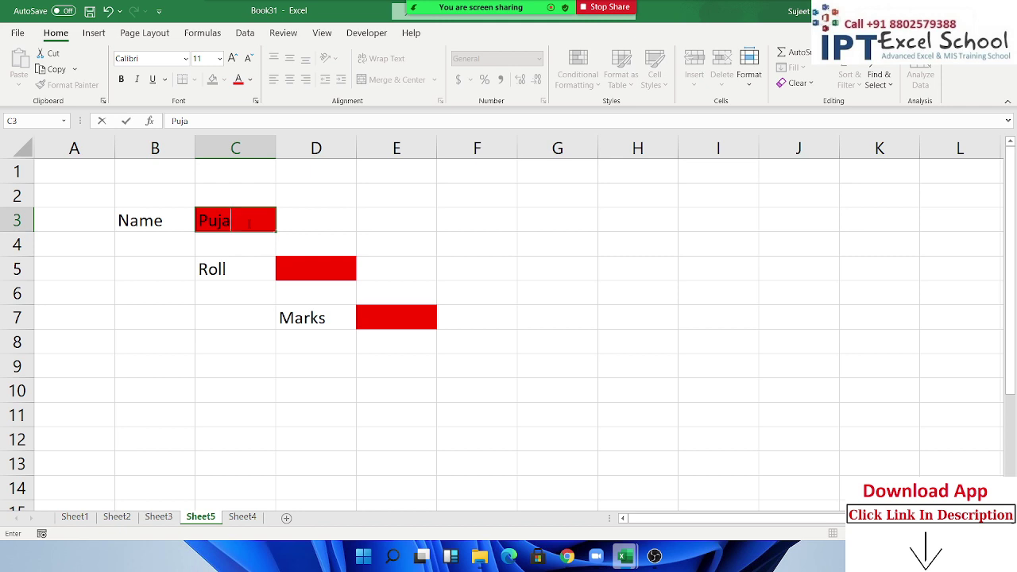
key("Return")
Undo the C3 entry and select the red cells C3, D5 and E7 together.
left_click(242, 221)
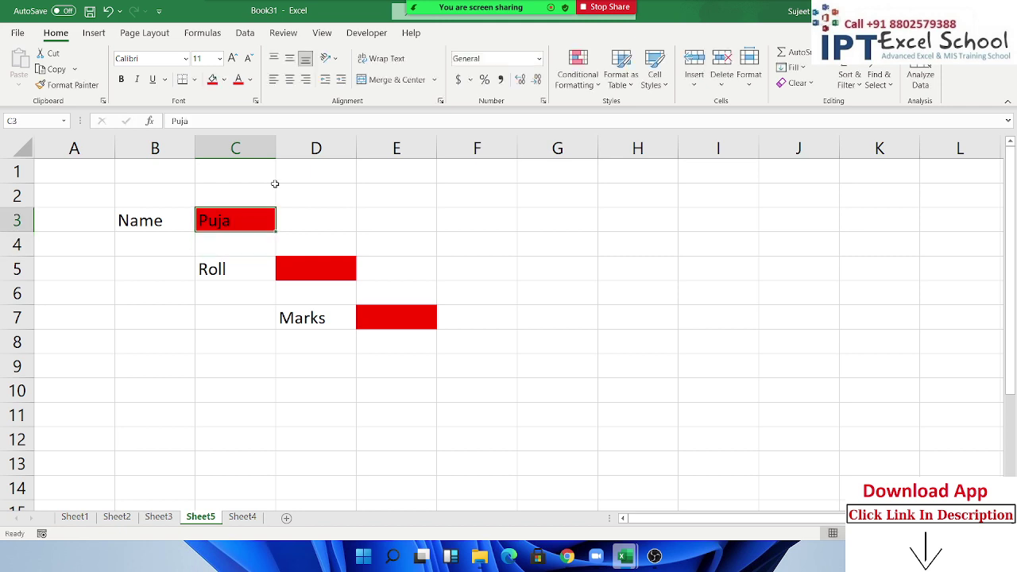
left_click(327, 273)
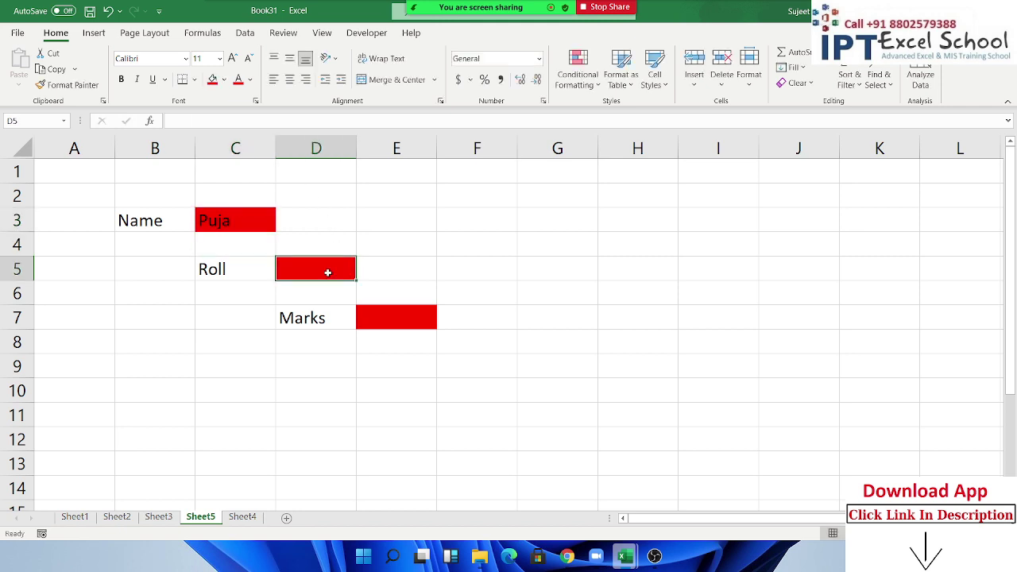
key("ctrl+z")
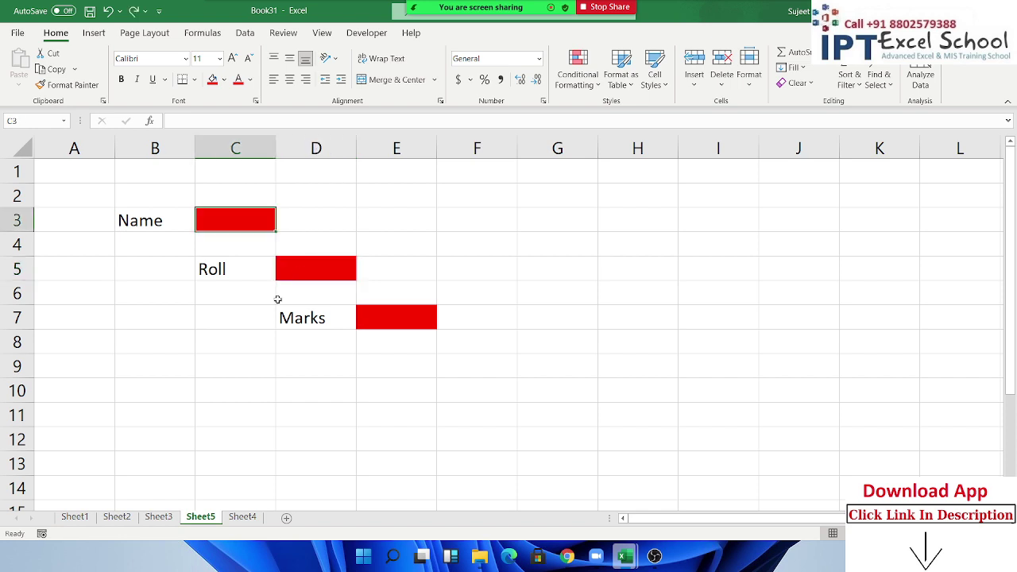
key("ctrl+z")
left_click(234, 220)
left_click(339, 272)
left_click(372, 316)
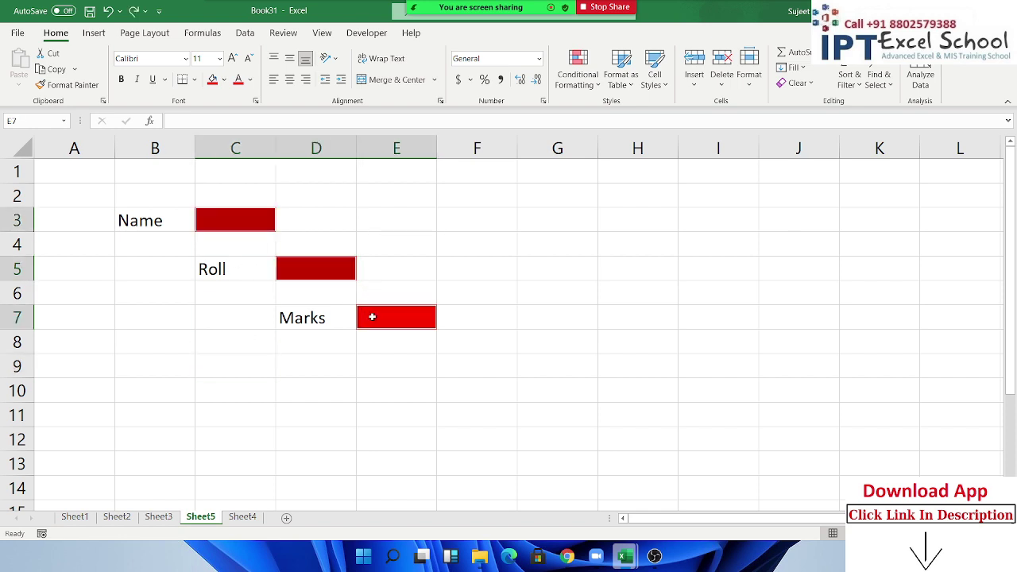
Clear the Locked checkbox in Format Cells for the selected red cells C3, D5 and E7.
right_click(373, 318)
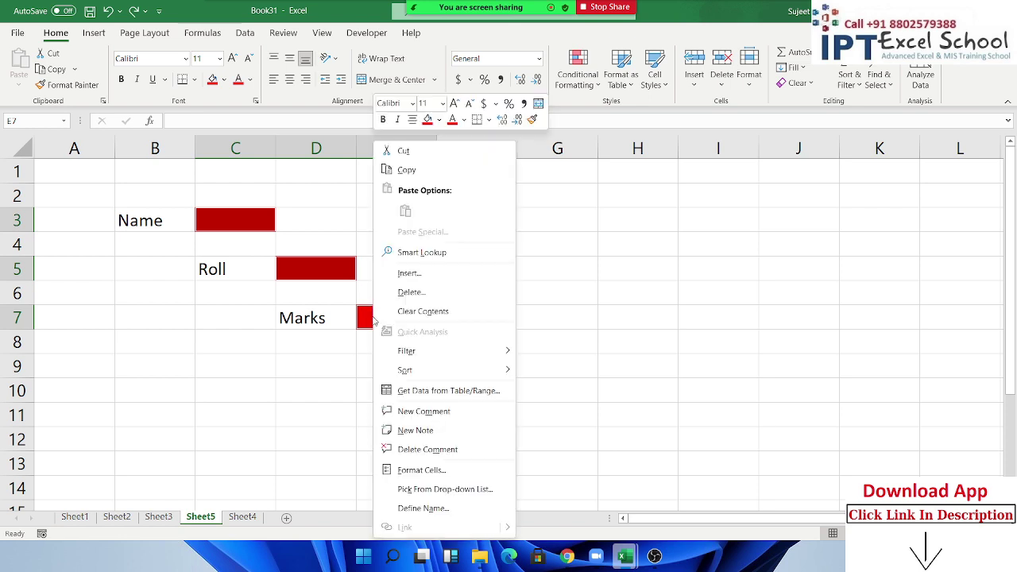
left_click(421, 469)
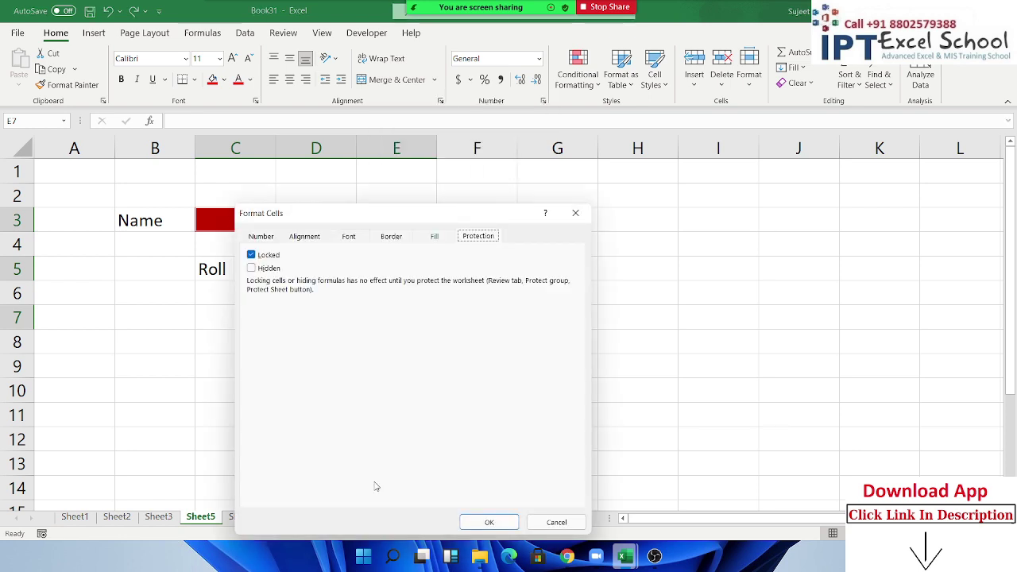
left_click(251, 254)
left_click_drag(334, 221, 652, 154)
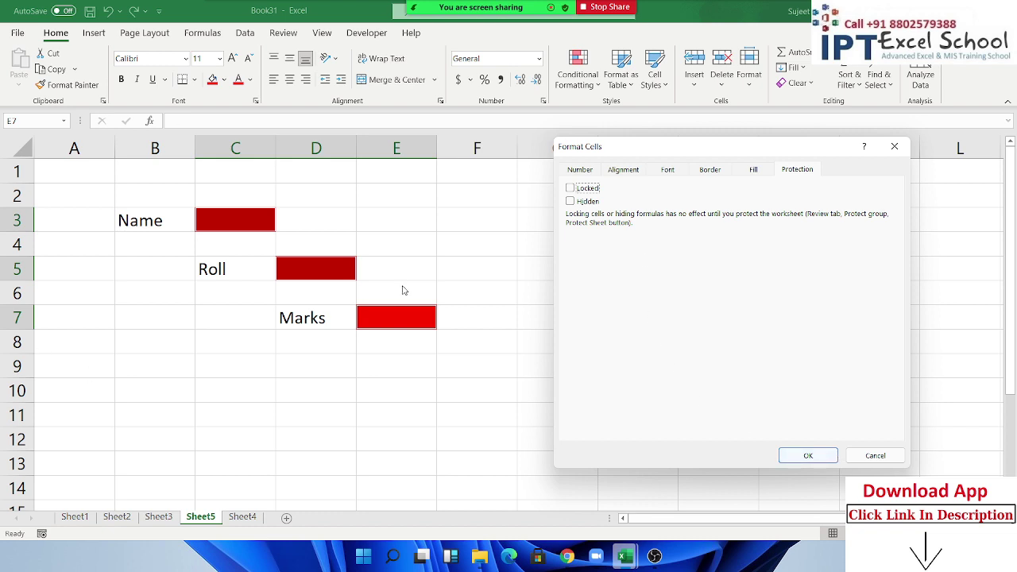
left_click(819, 457)
left_click(281, 459)
Protect Sheet5 with 'Select locked cells' turned off.
right_click(213, 521)
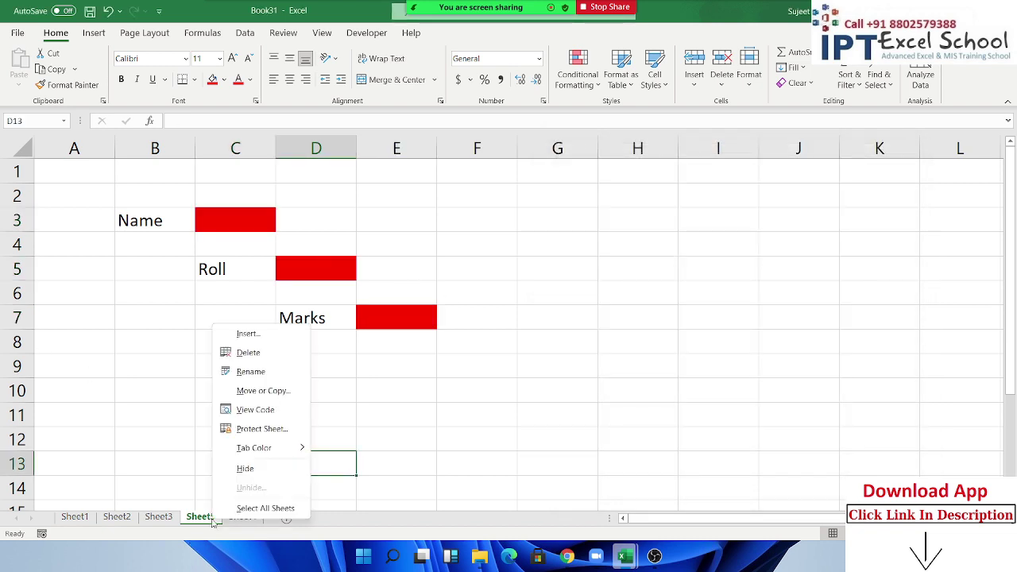
left_click(244, 430)
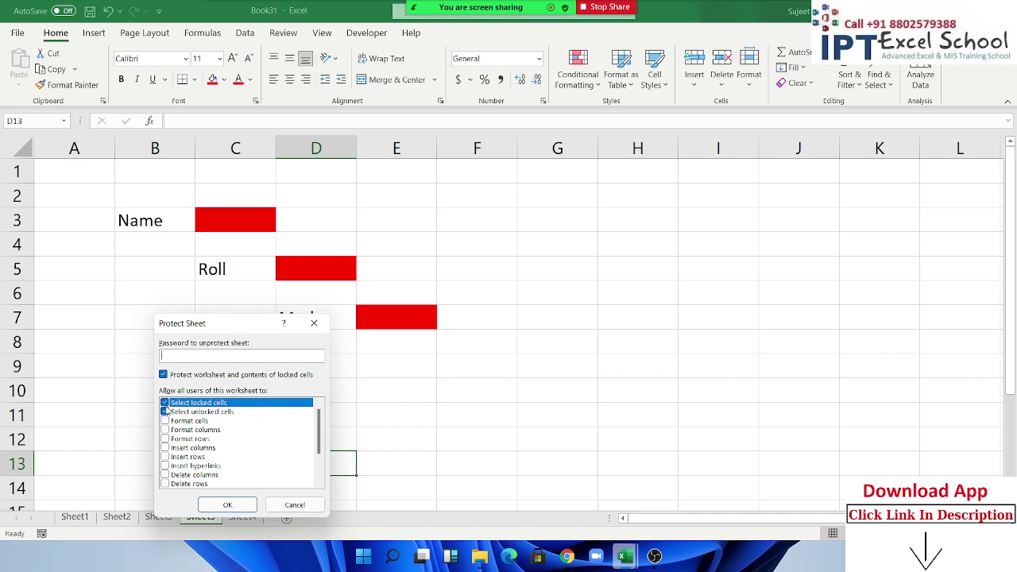
left_click(165, 404)
left_click(231, 504)
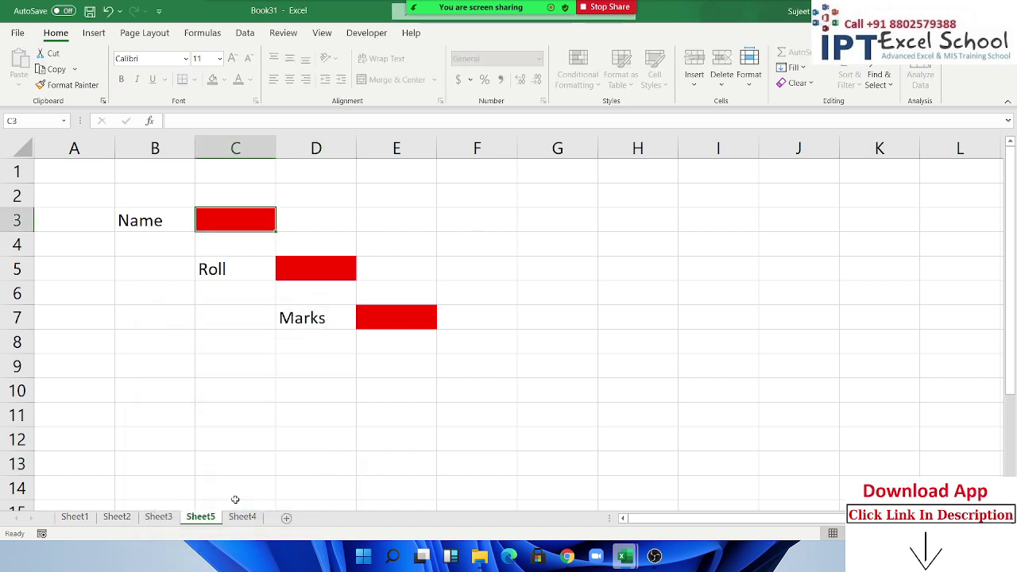
Enter test values, cycling the red cells with Enter until C3, D5 and E7 each hold 'g'.
type("Puja")
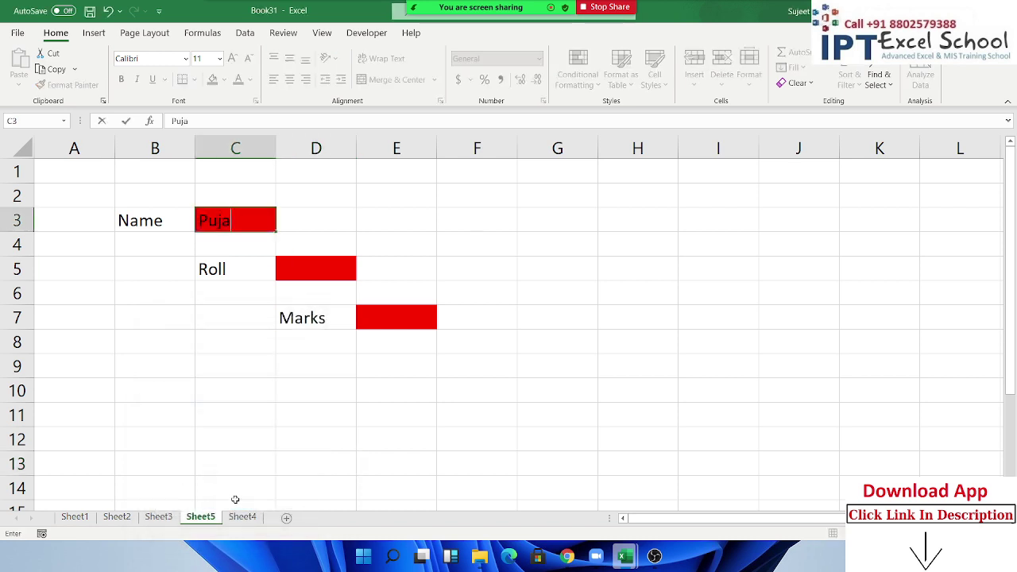
key("Return")
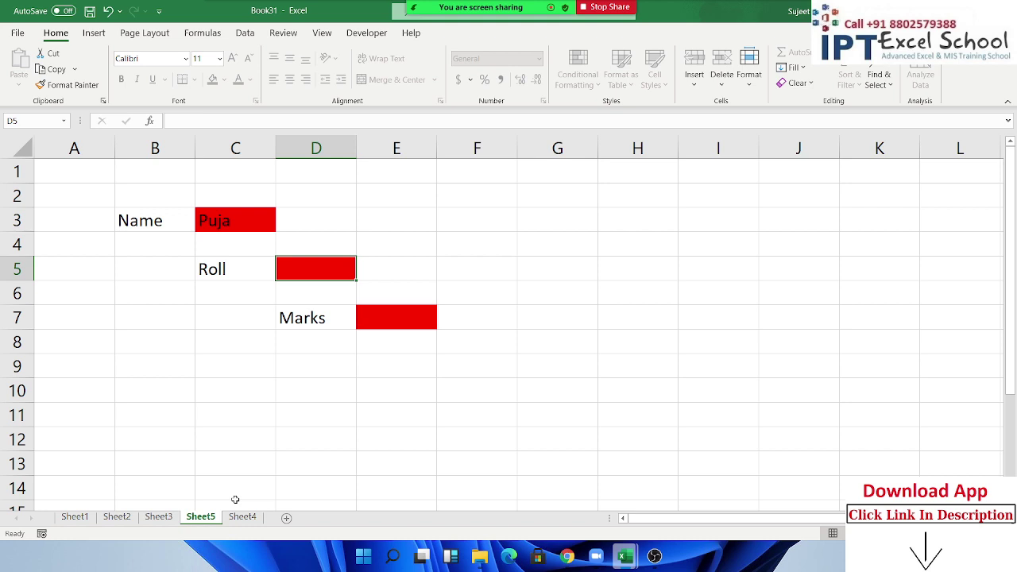
type("gg")
key("Return")
type("g")
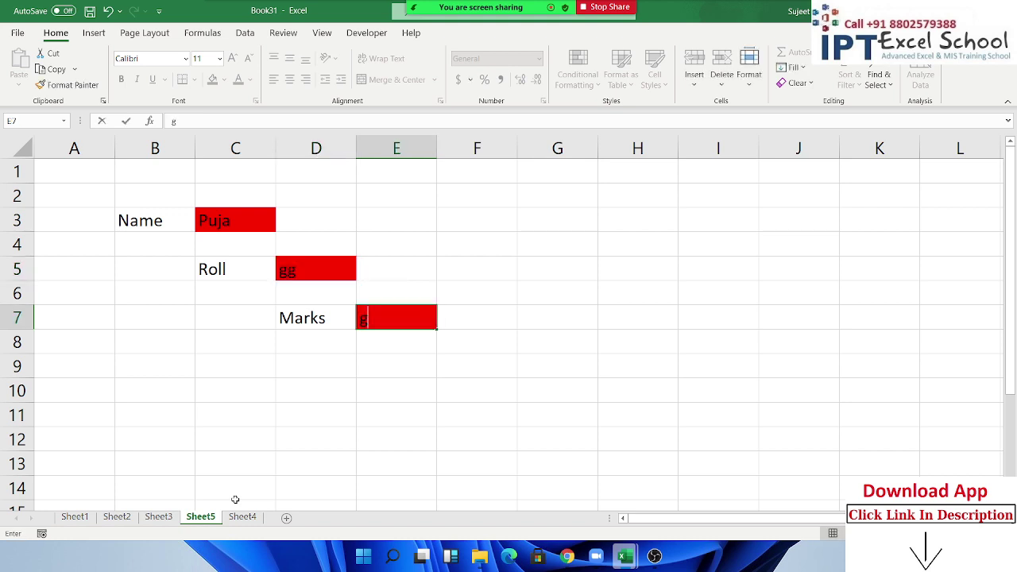
type("g")
key("Return")
type("g")
key("Return")
type("g")
key("Return")
type("g")
key("Return")
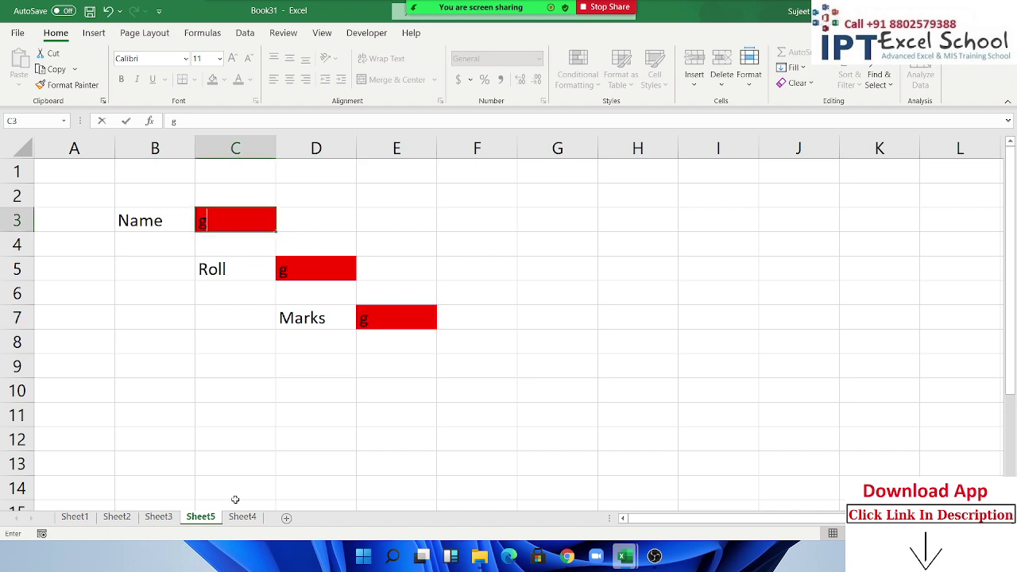
key("Escape")
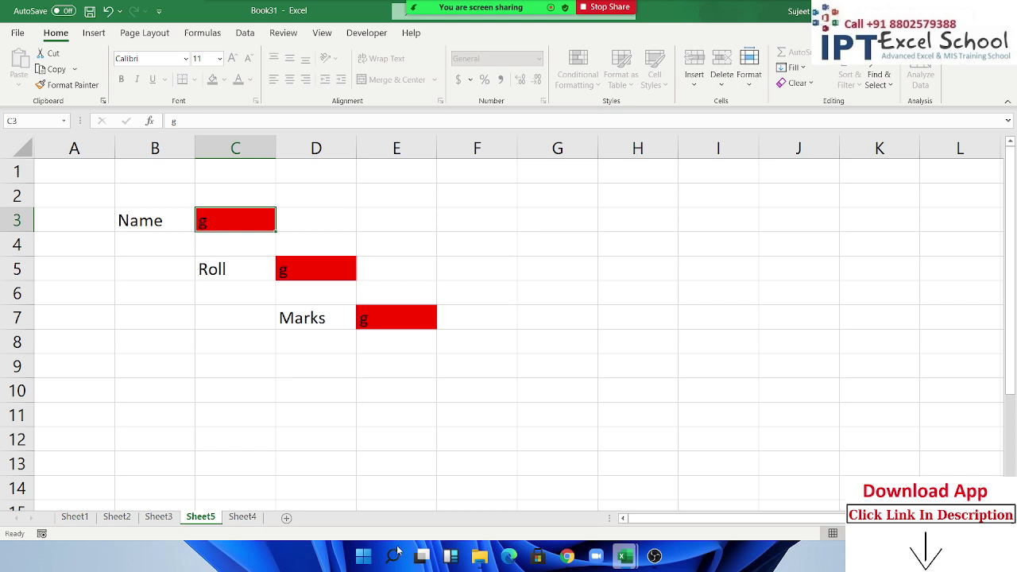
On Sheet4, fill B5:E16 red and I5:L17 light green.
left_click(242, 517)
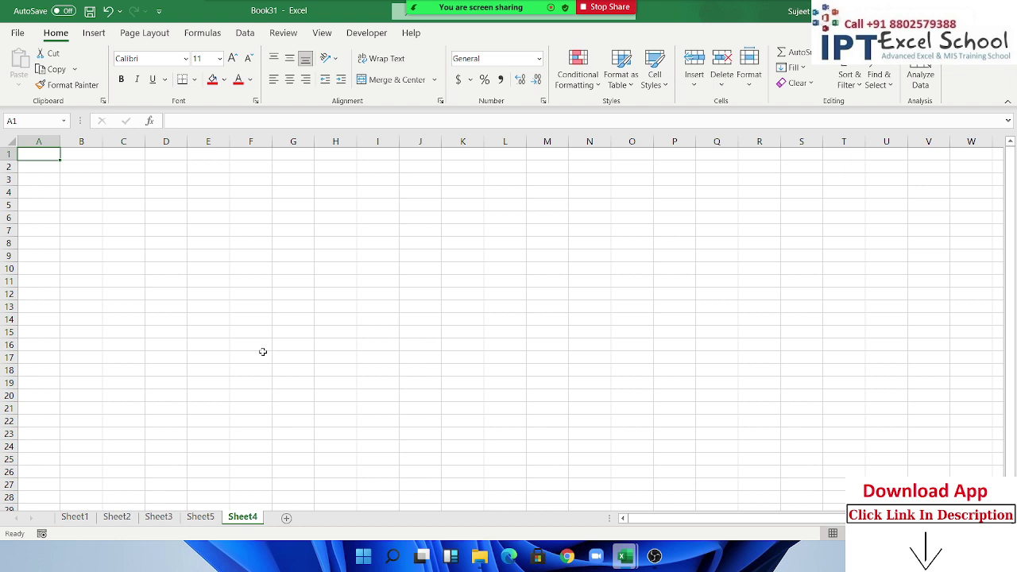
scroll(262, 351, "up", 3)
mouse_move(118, 239)
left_mouse_down()
mouse_move(316, 395)
mouse_move(313, 442)
left_mouse_up()
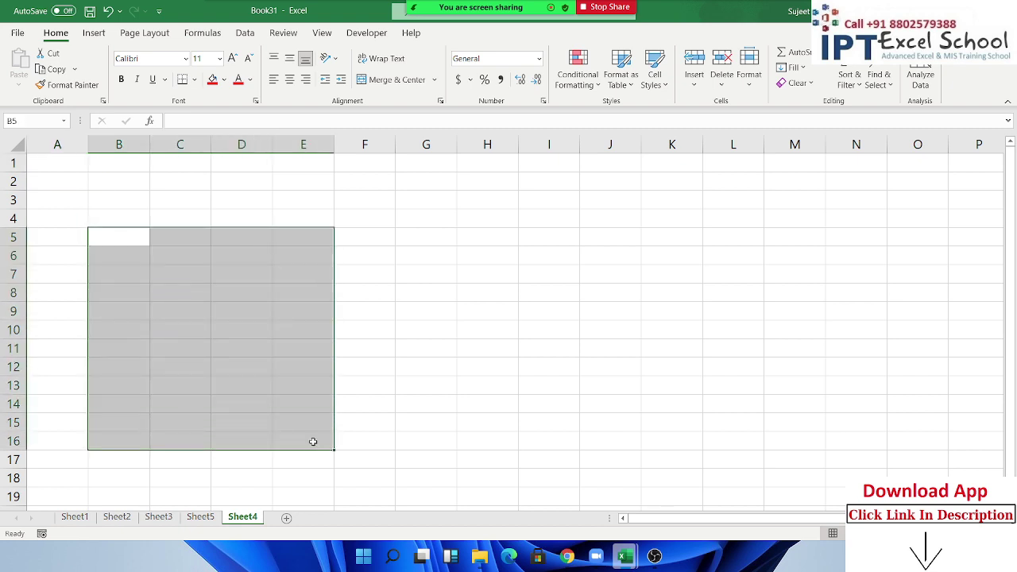
left_click(212, 79)
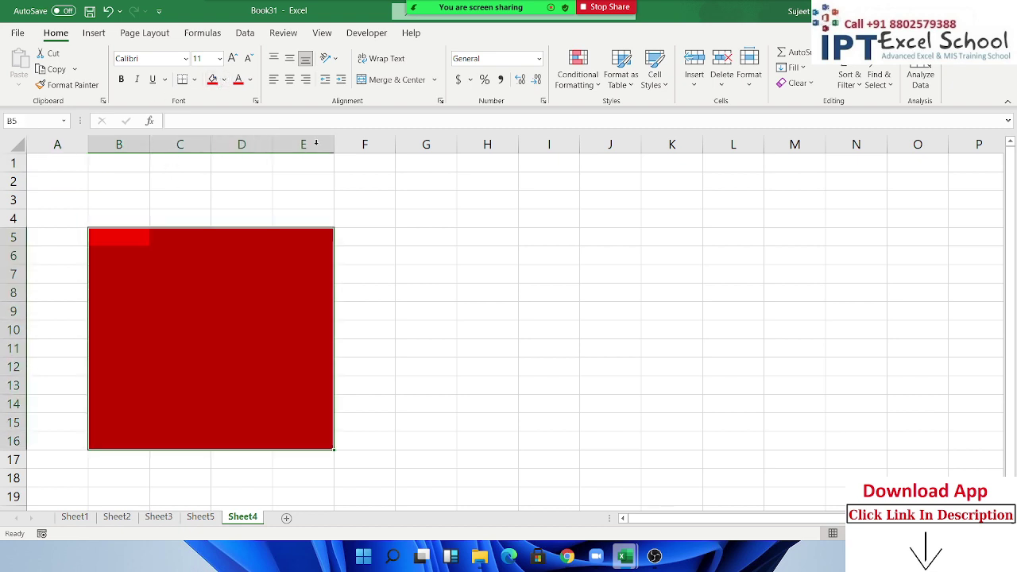
mouse_move(574, 241)
left_mouse_down()
mouse_move(703, 411)
mouse_move(717, 462)
left_mouse_up()
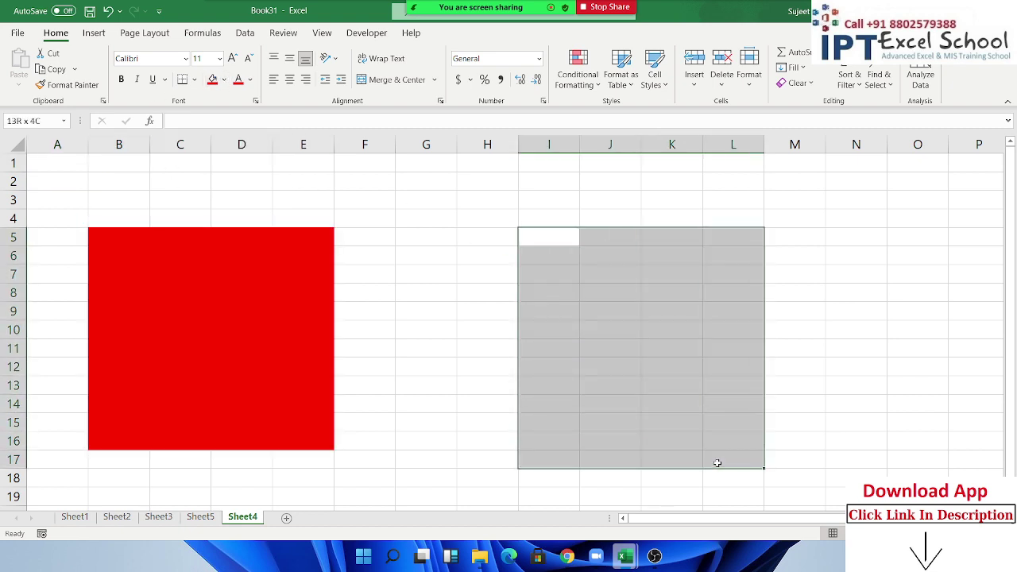
left_click(225, 80)
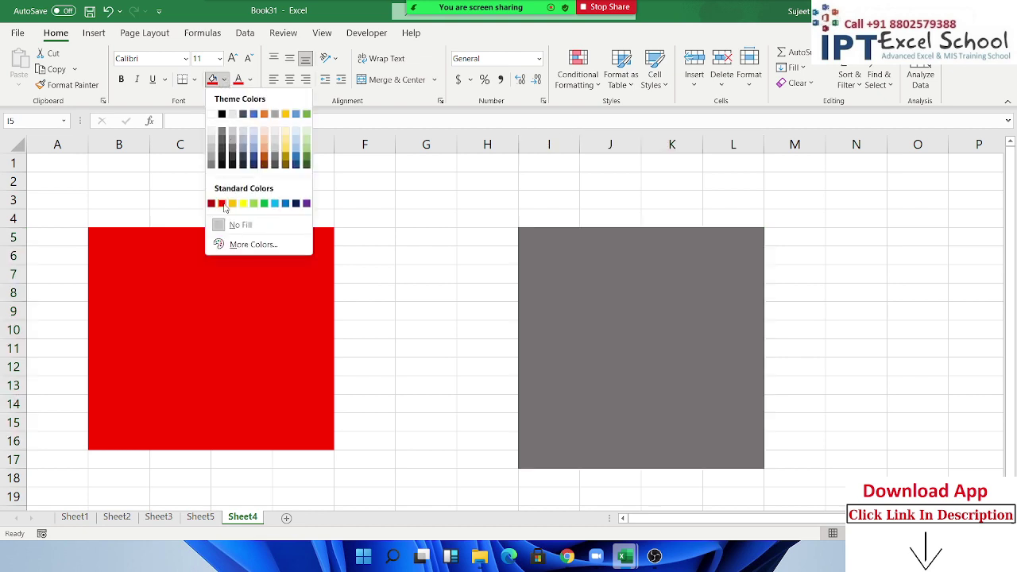
left_click(253, 204)
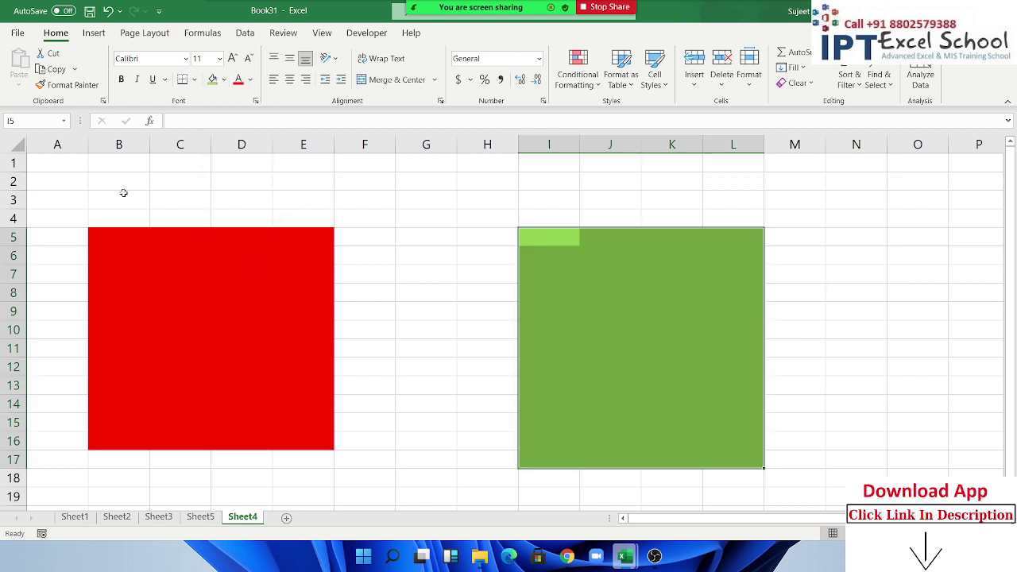
Label the blocks with A in B4 and B in I4.
left_click(111, 214)
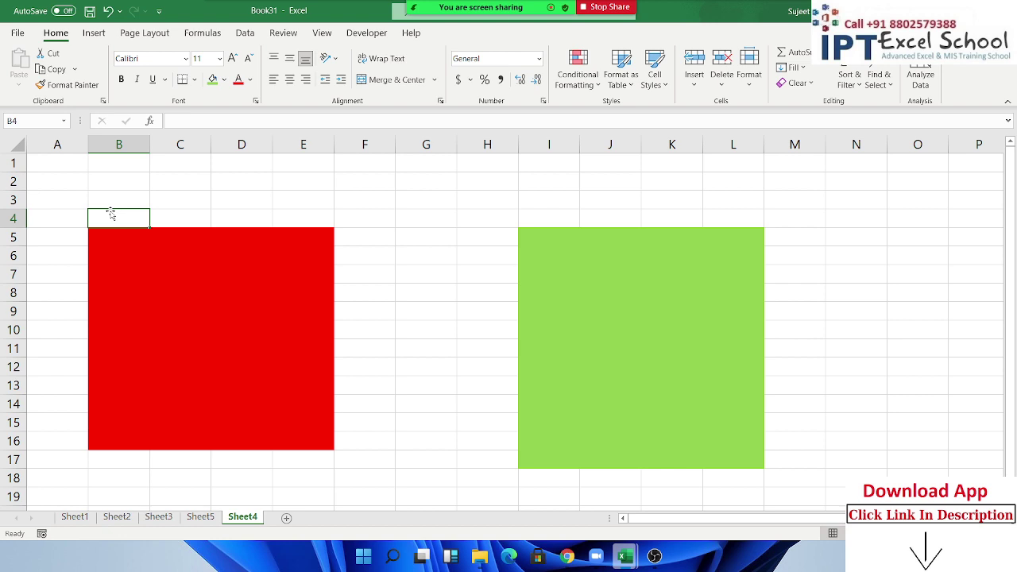
type("A")
key("Right")
key("Right")
key("Right")
key("Right")
key("Right")
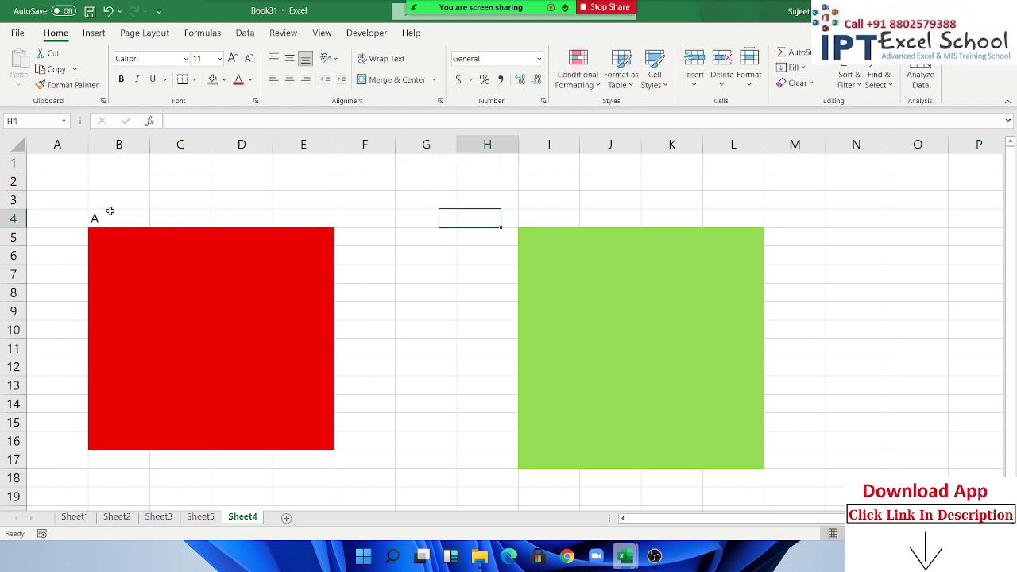
key("Right")
type("B")
key("Return")
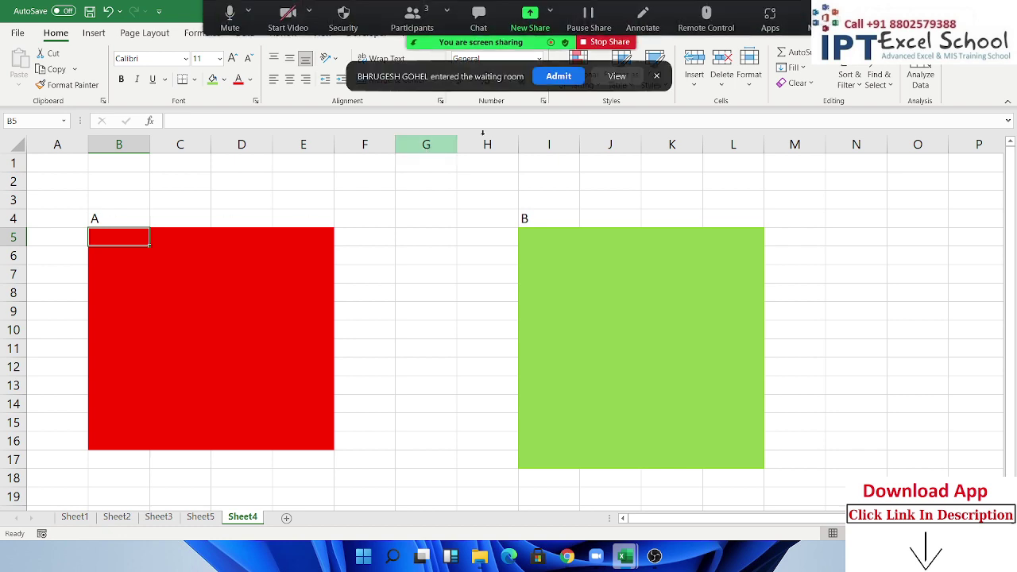
left_click(656, 76)
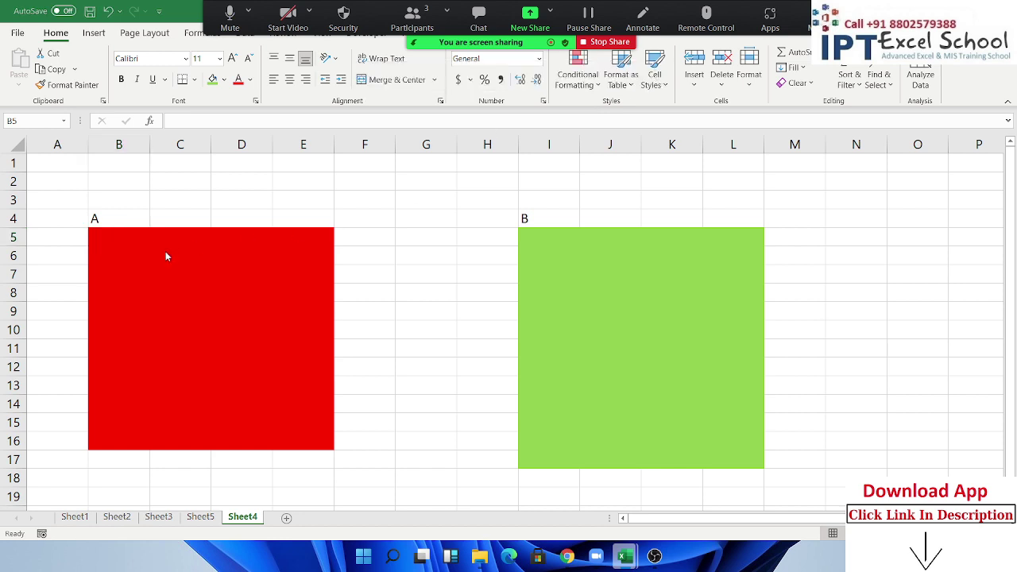
left_click(600, 333)
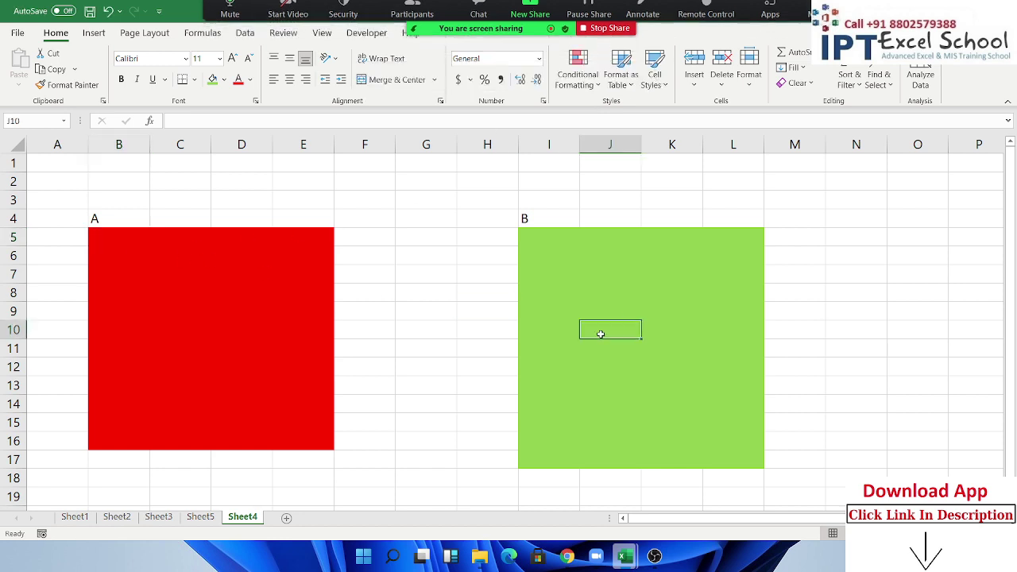
left_click(659, 295)
left_click(220, 299)
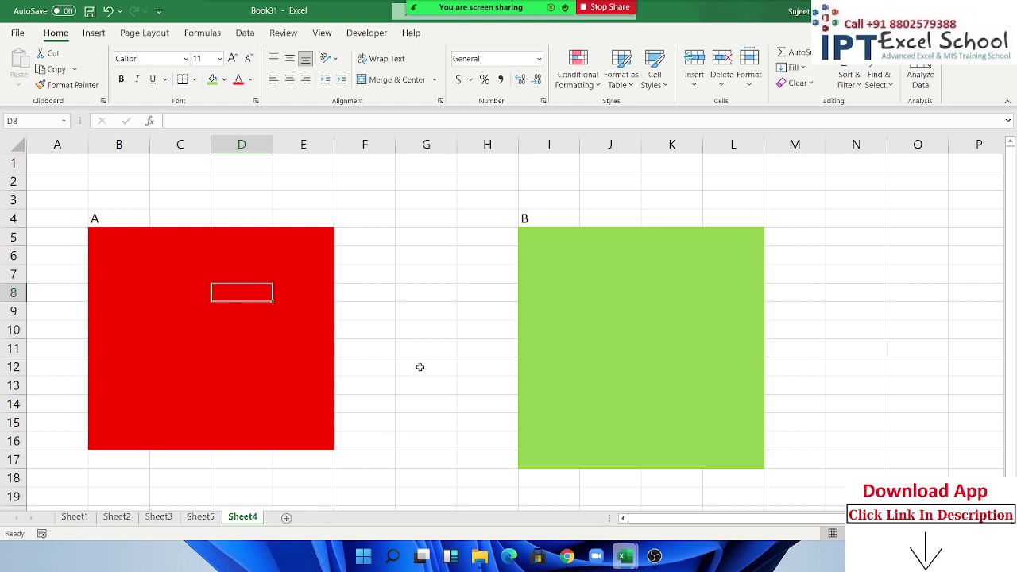
Start a new editable range via Review > Allow Edit Ranges and title it A.
left_click(281, 33)
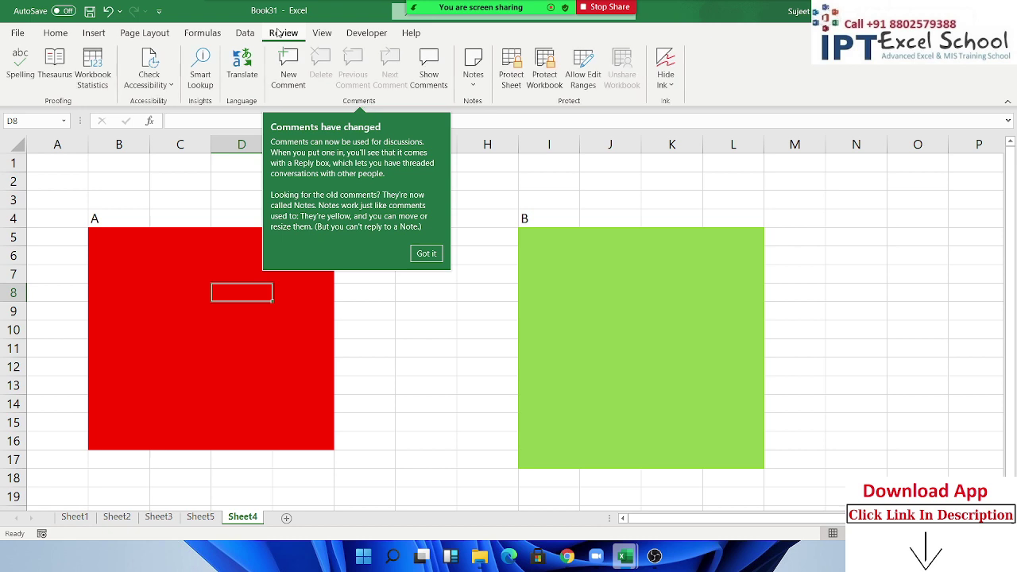
left_click(427, 253)
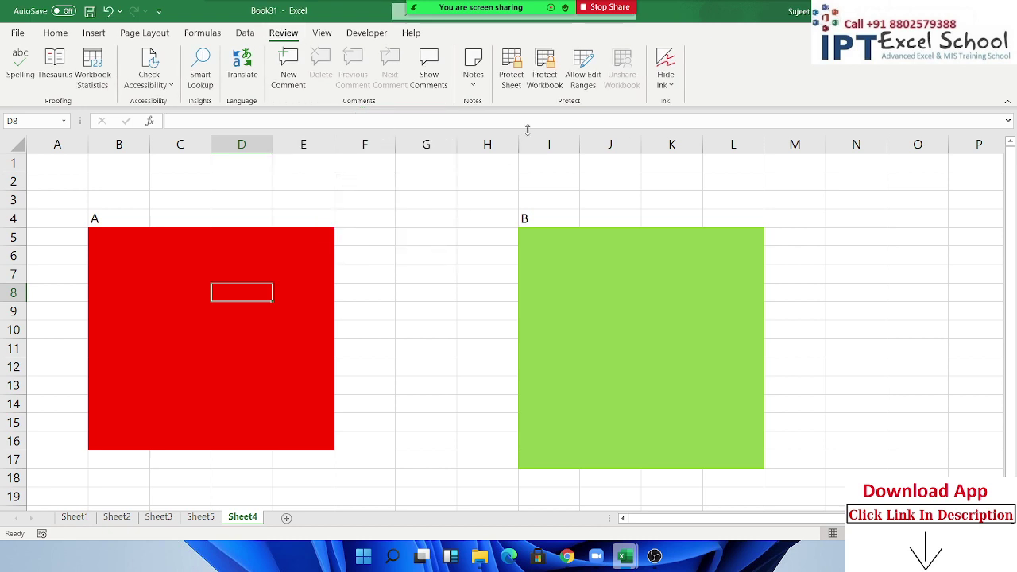
left_click(580, 75)
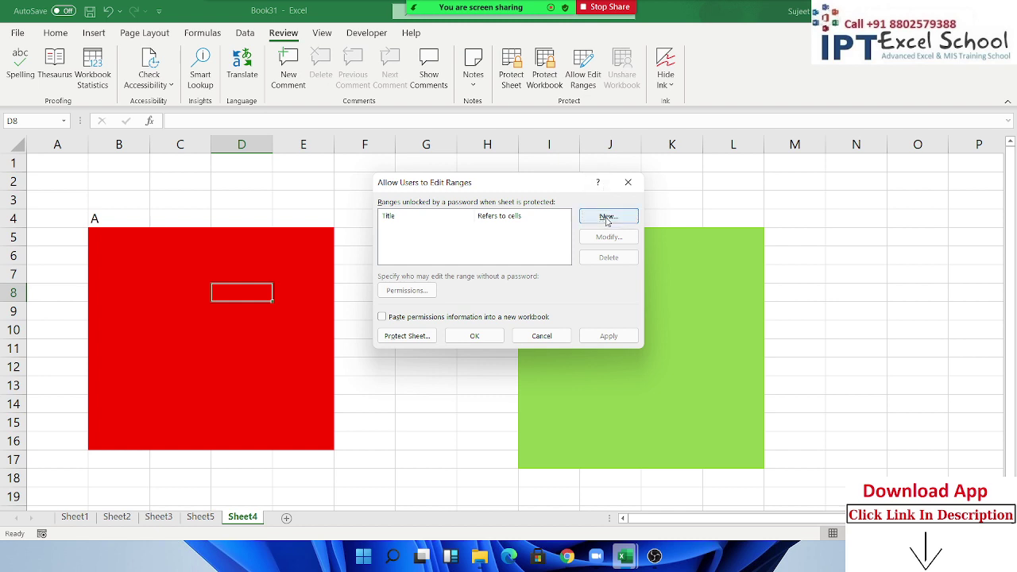
left_click(607, 218)
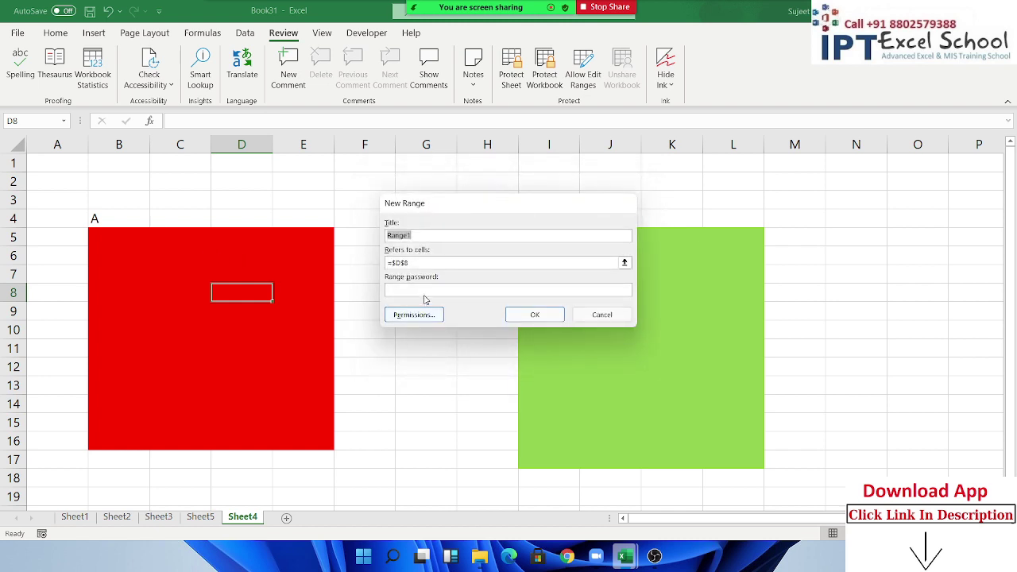
left_click(424, 293)
left_click_drag(443, 235, 352, 240)
type("A")
Point range A at =B5:E16 and confirm it with its range password.
left_click(450, 263)
left_click(625, 262)
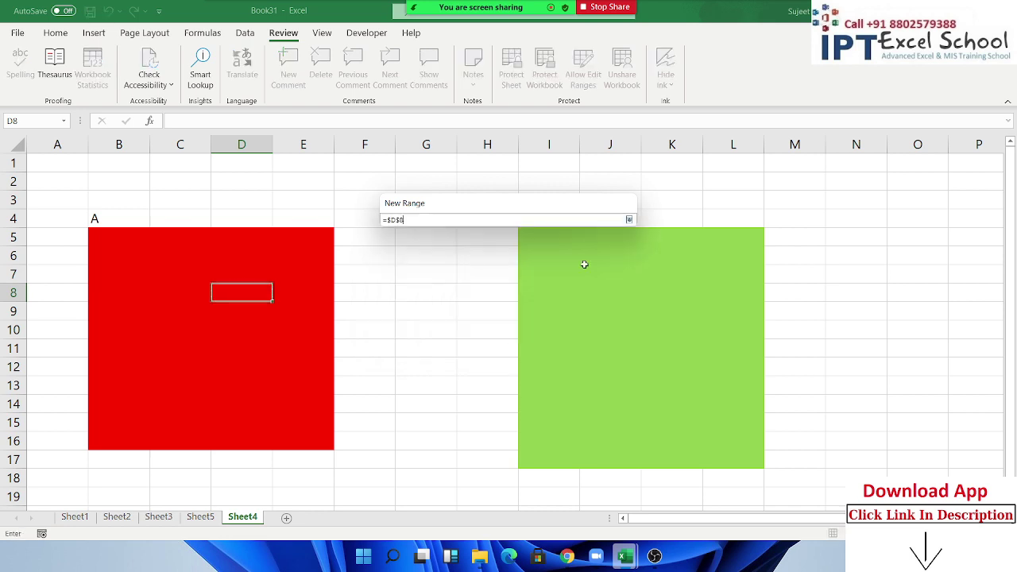
mouse_move(95, 235)
left_mouse_down()
mouse_move(216, 348)
mouse_move(215, 385)
left_mouse_up()
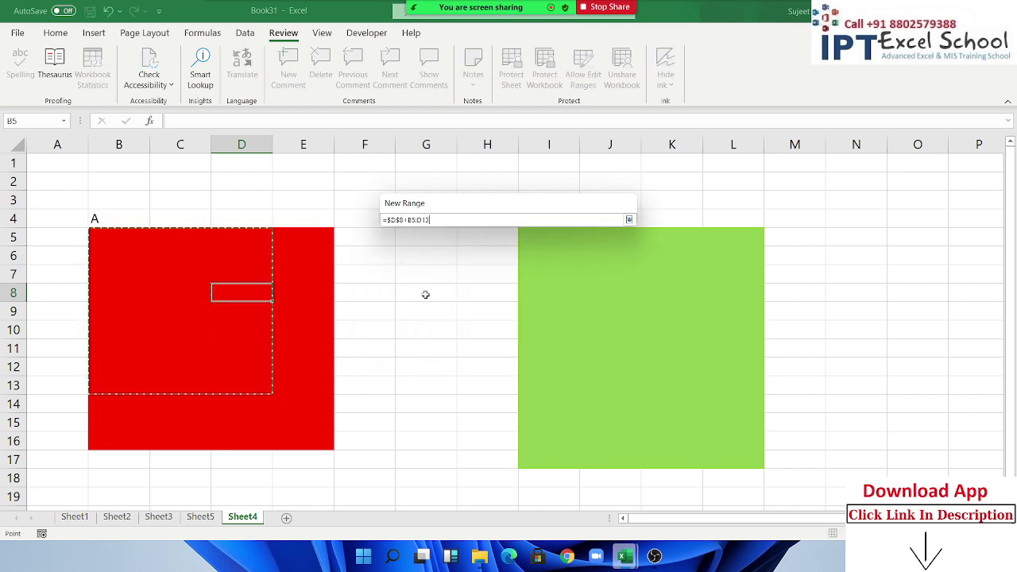
left_click(460, 219)
type("=")
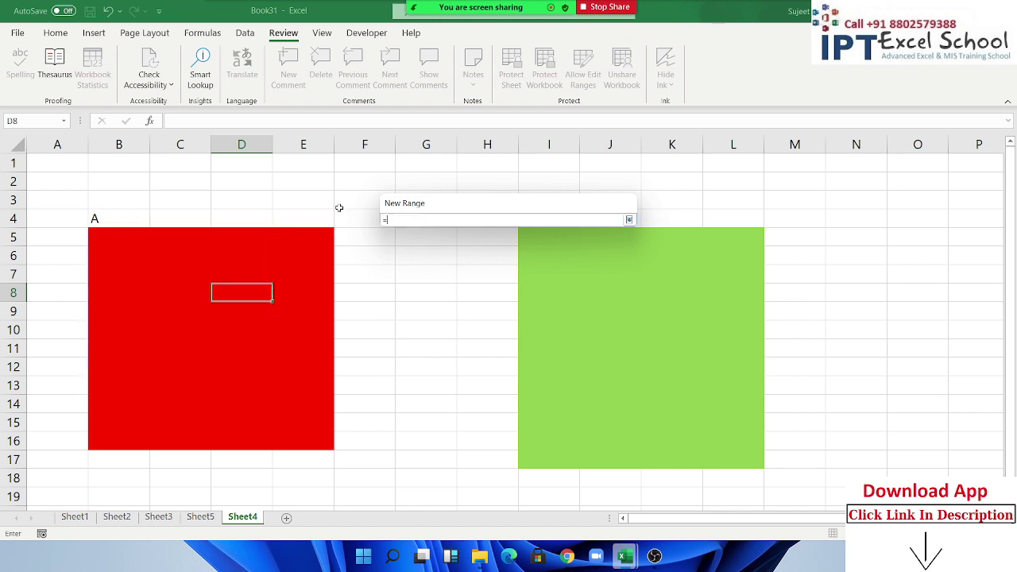
left_click(95, 236)
left_click_drag(95, 236, 301, 440)
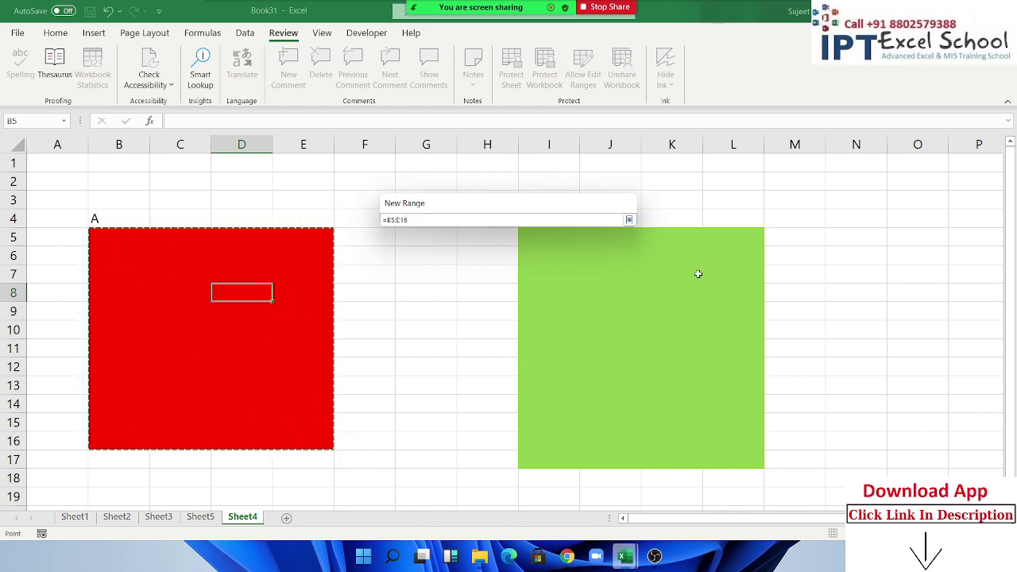
left_click(628, 219)
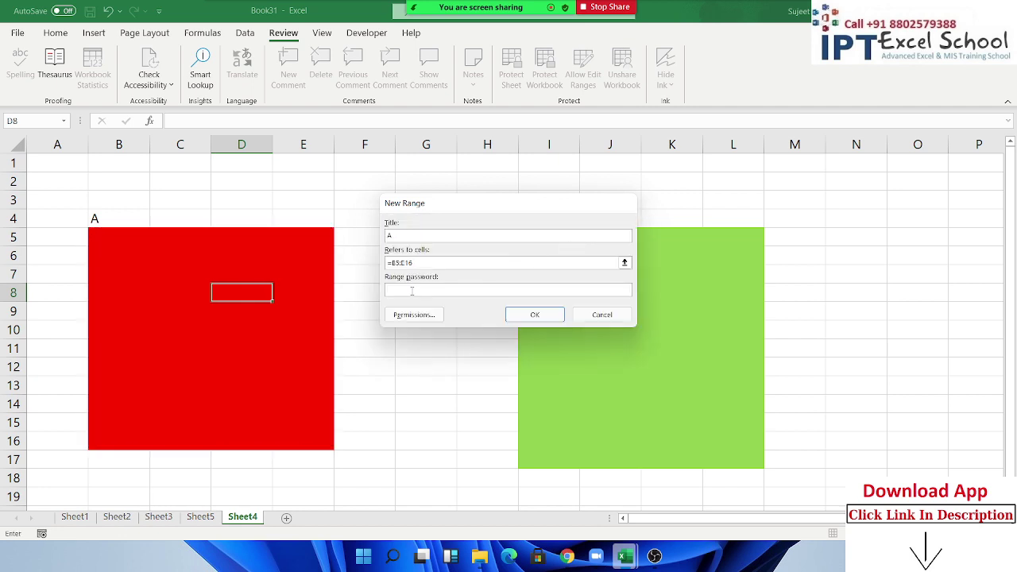
left_click(412, 291)
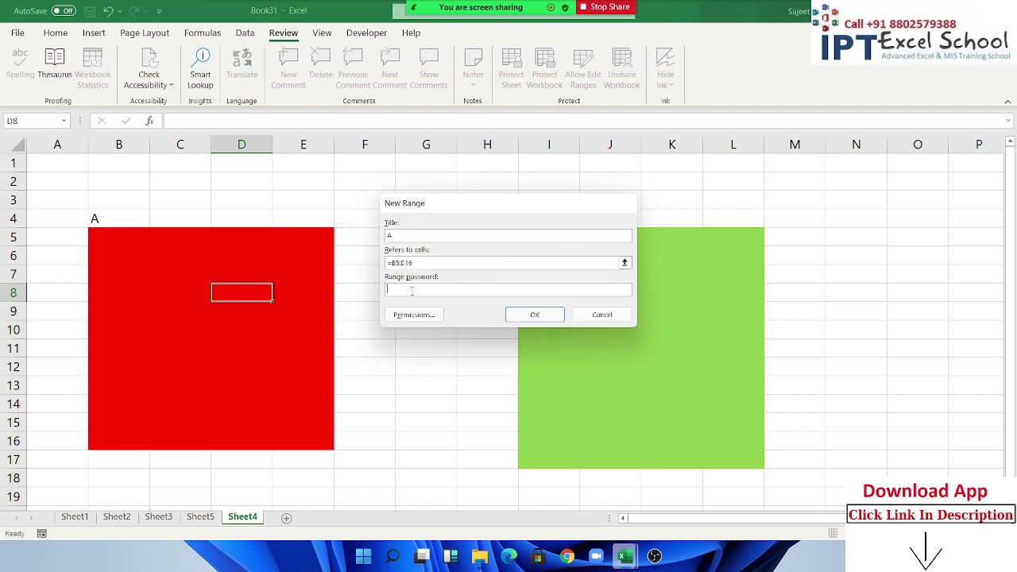
left_click(523, 314)
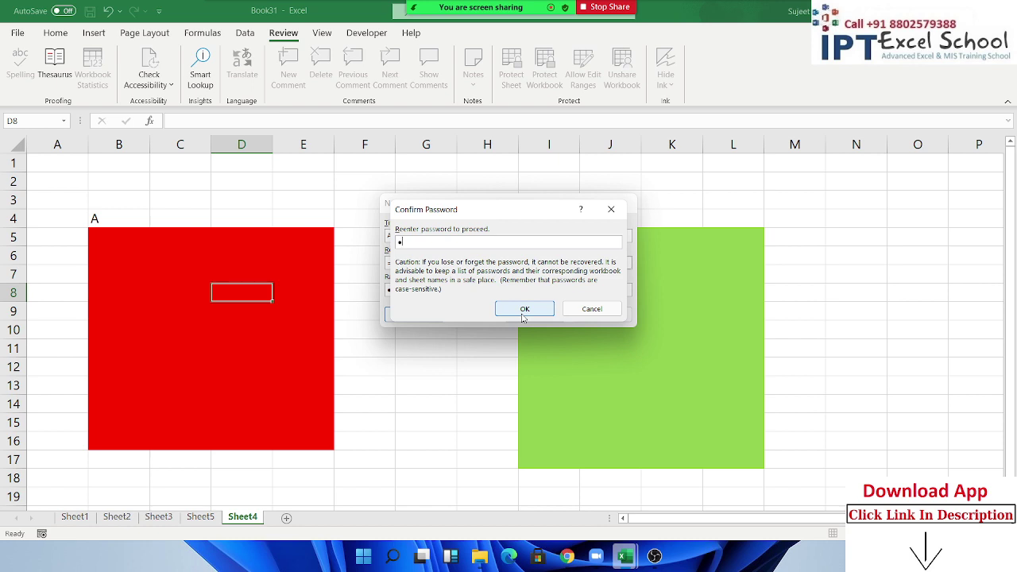
left_click(522, 311)
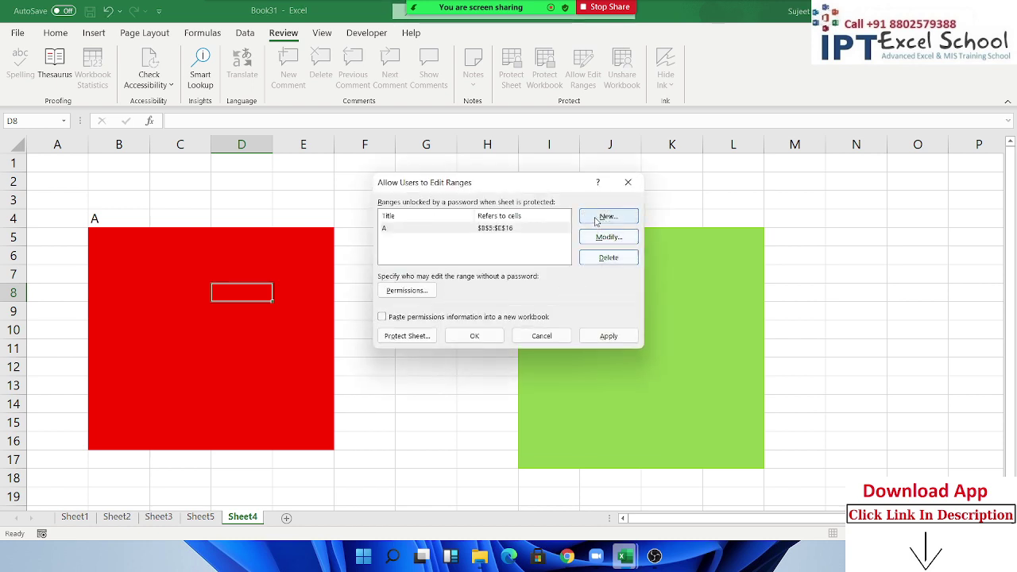
Add editable range B covering I5:L17 and set and confirm its password.
left_click(596, 221)
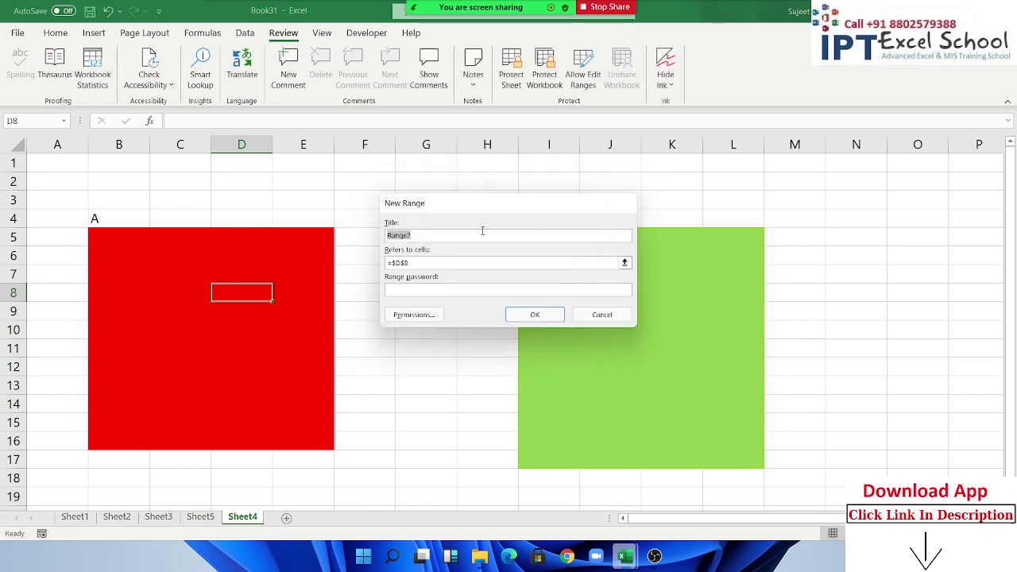
type("B")
left_click_drag(486, 261, 343, 242)
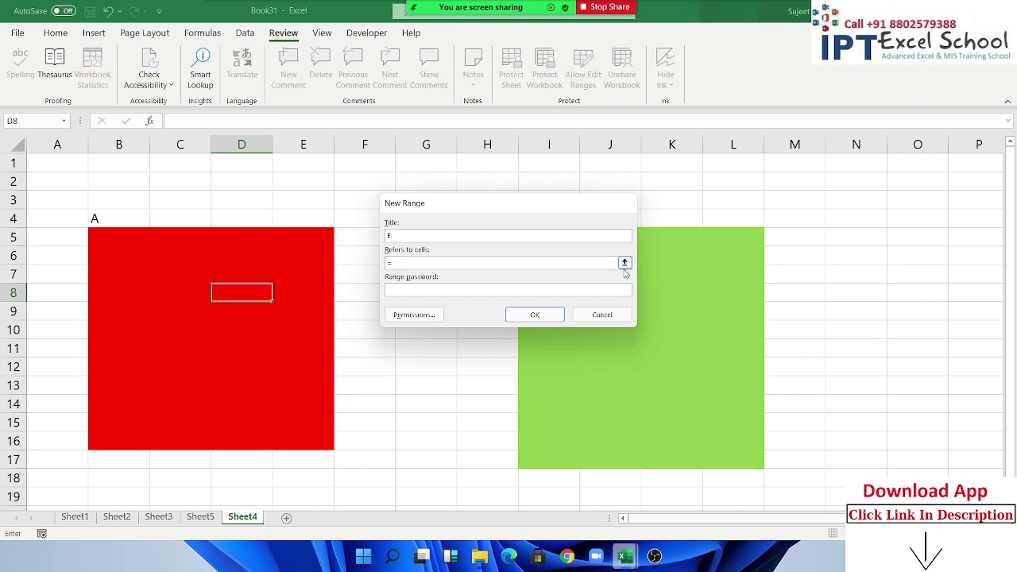
left_click(623, 265)
left_click_drag(539, 204, 515, 157)
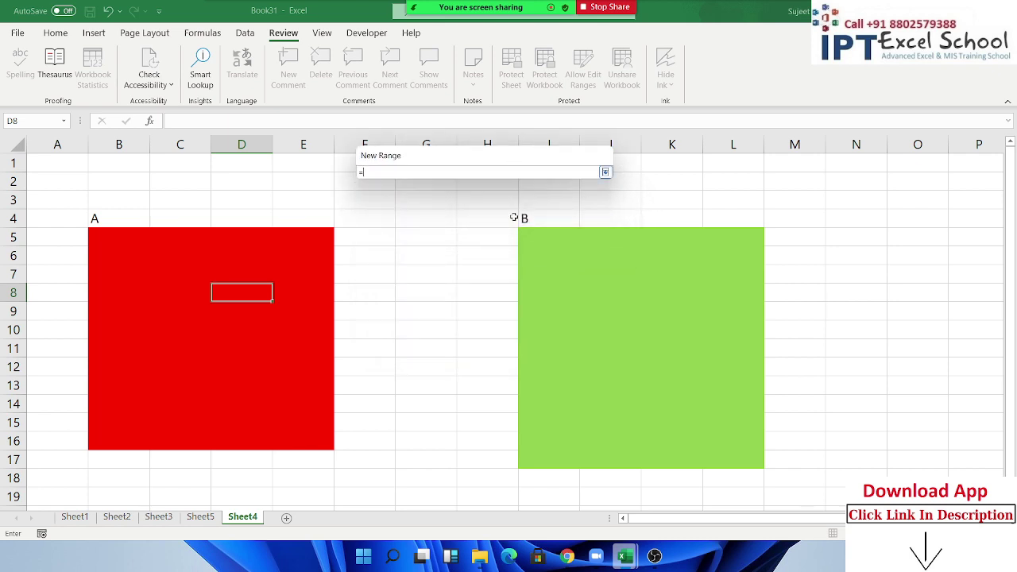
left_click_drag(526, 235, 733, 461)
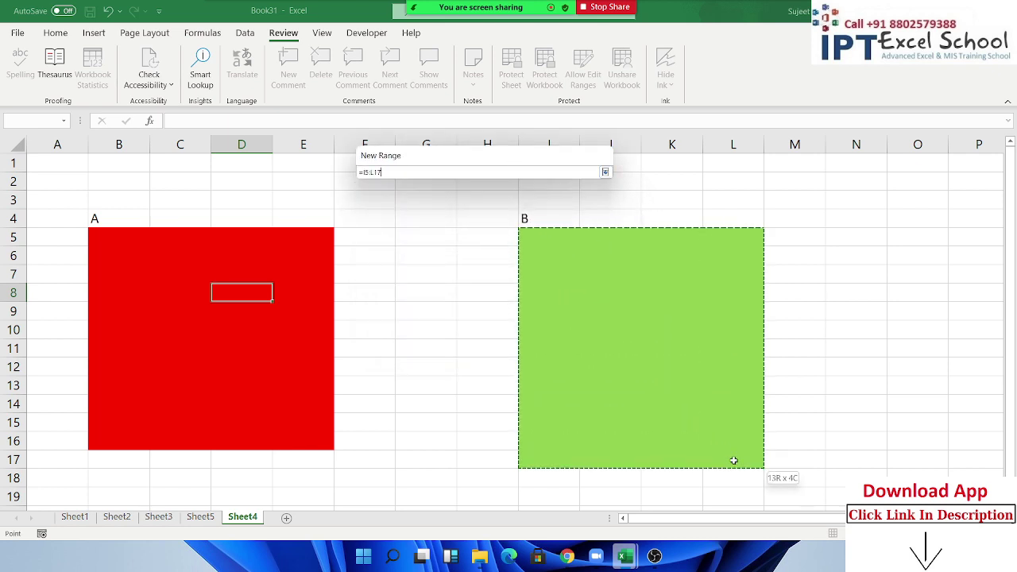
left_click(604, 172)
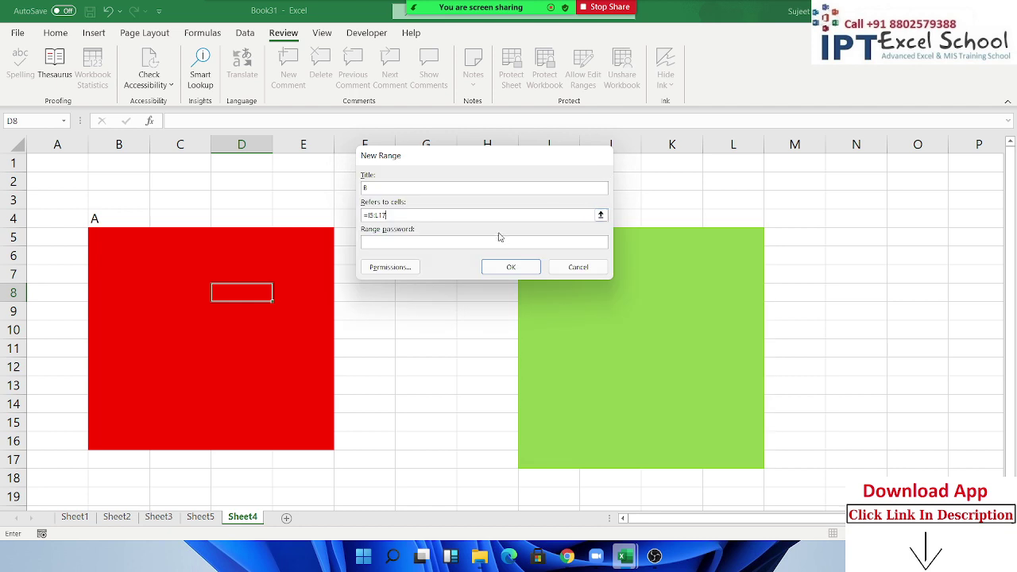
left_click(484, 243)
key("Tab")
left_click(502, 274)
type("1")
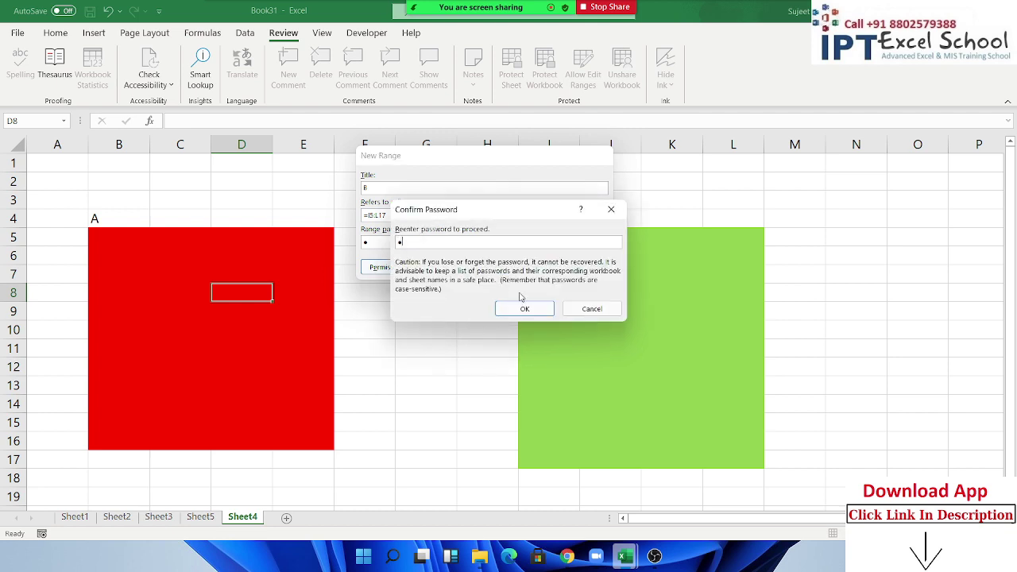
left_click(521, 307)
Apply and close the edit ranges, then type II into G8, E7 and I7.
left_click(584, 288)
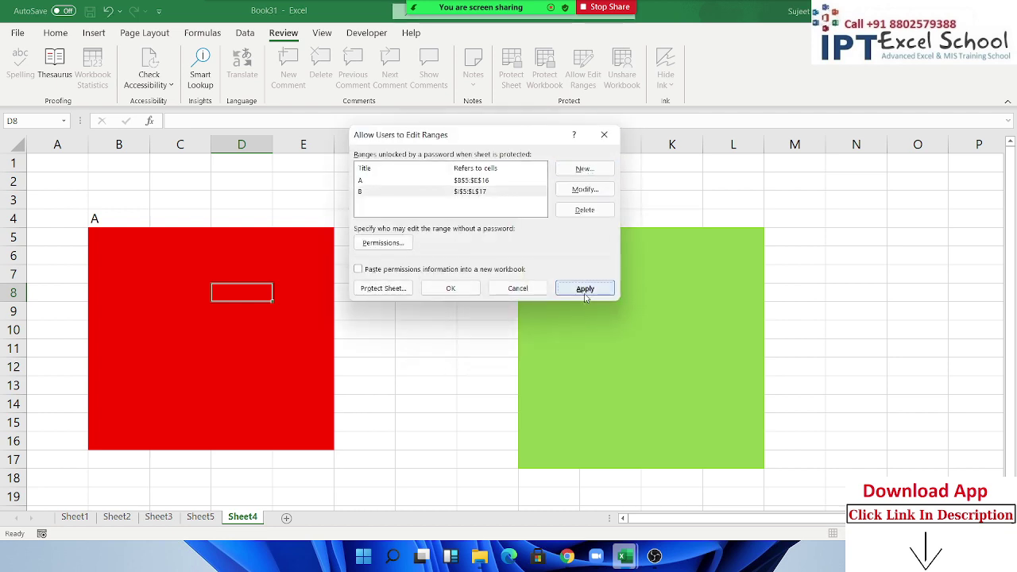
left_click(450, 289)
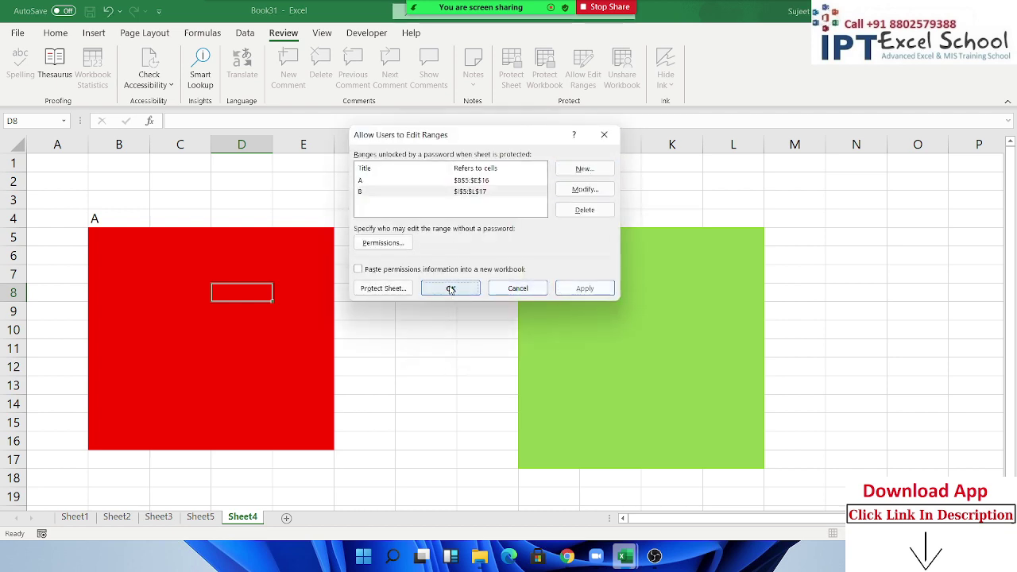
left_click(441, 291)
type("II")
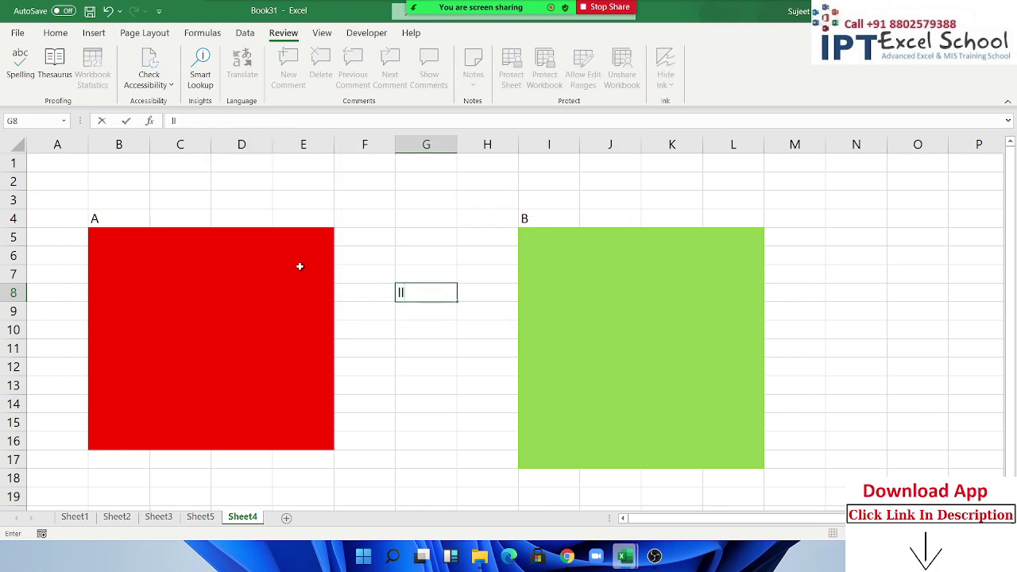
left_click(297, 270)
type("II")
left_click(409, 254)
left_click(561, 275)
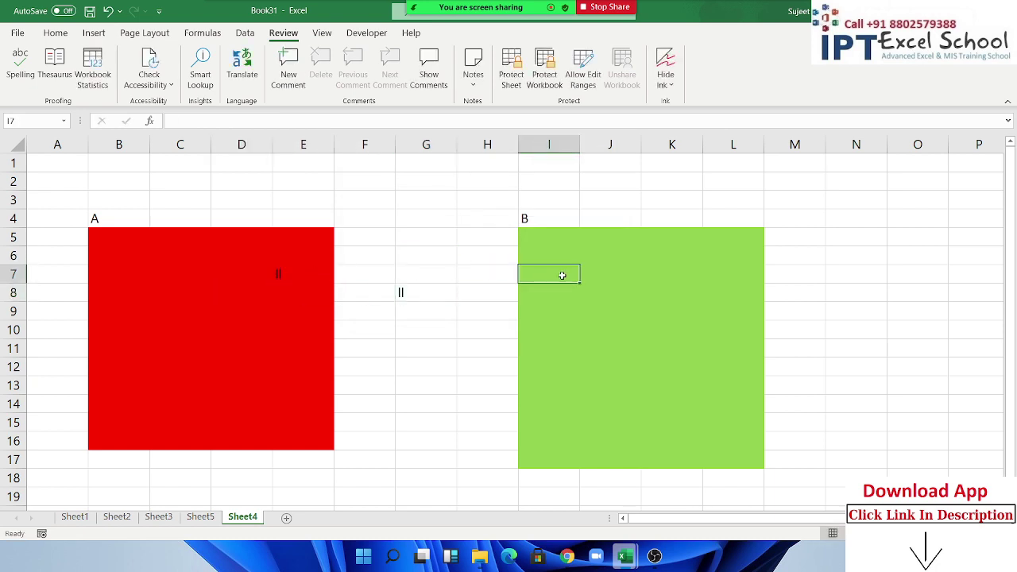
type("II")
left_click(429, 293)
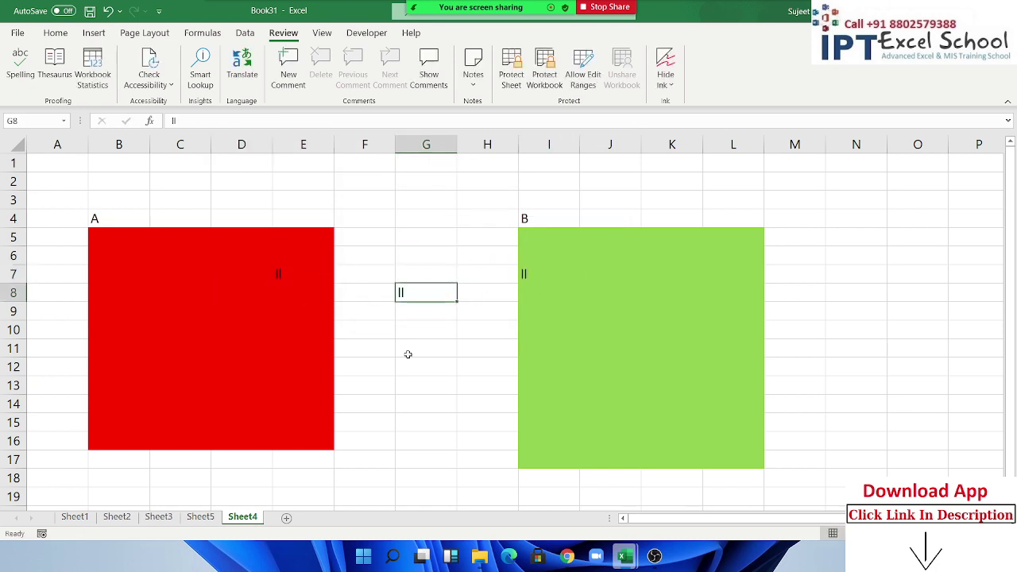
Protect Sheet4 with default settings and confirm locked cell G14 now refuses edits.
right_click(255, 517)
left_click(279, 425)
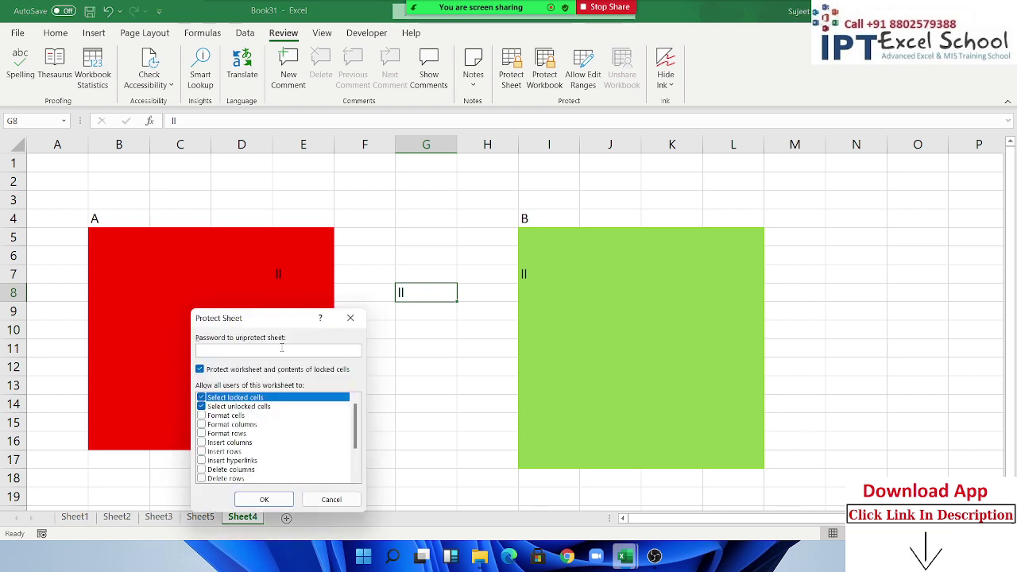
left_click(264, 499)
left_click(434, 410)
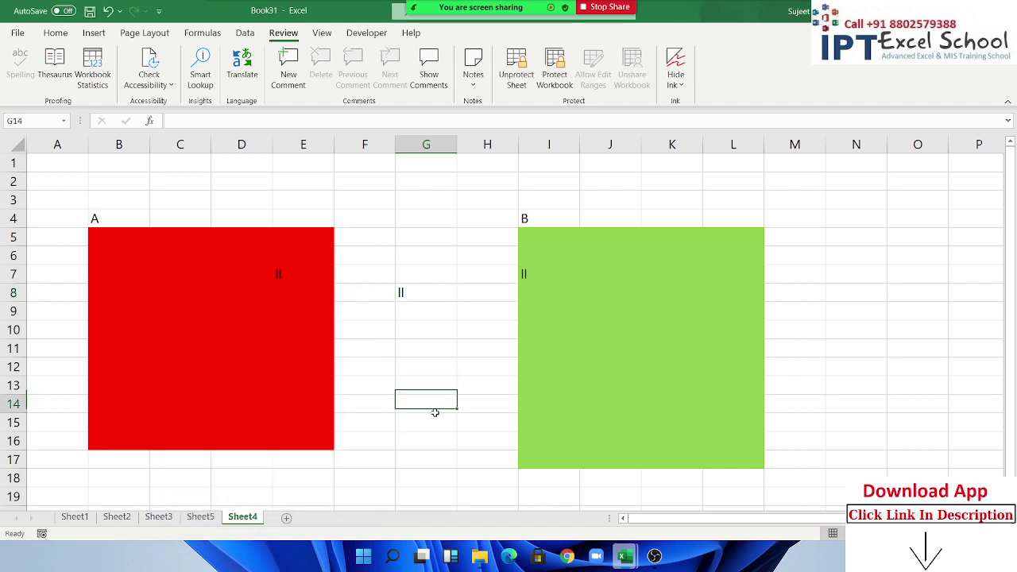
double_click(434, 413)
left_click(513, 314)
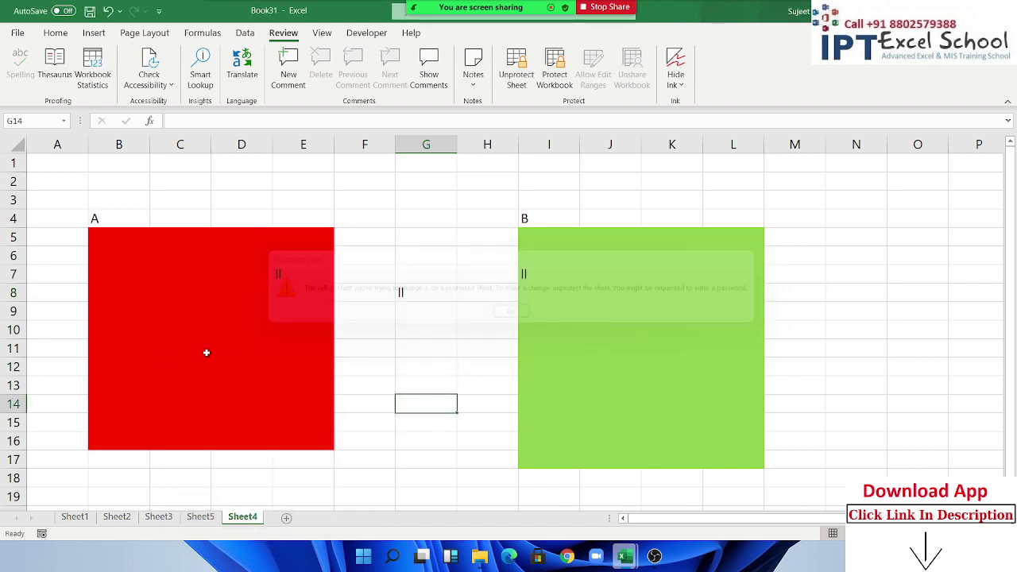
Unlock range A with its password at C12, then enter o in C10 and iopo in C8.
left_click(182, 360)
double_click(183, 362)
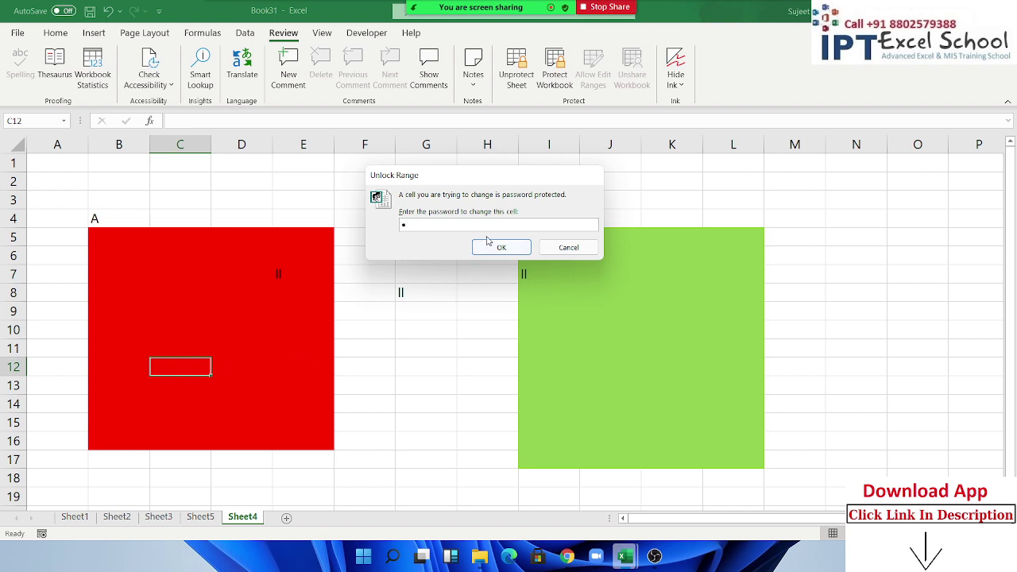
left_click(490, 243)
left_click(154, 329)
type("o")
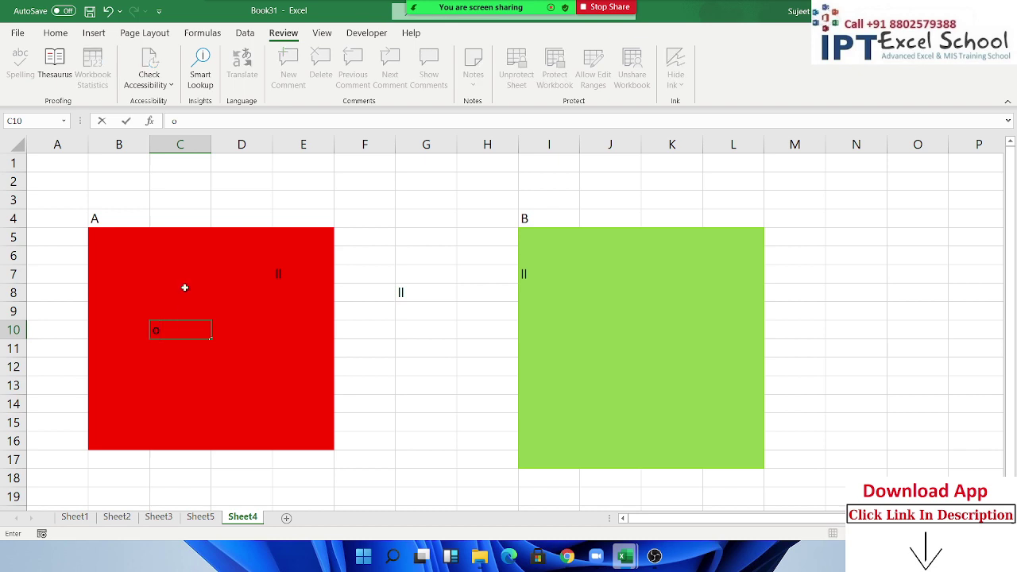
left_click(183, 291)
type("iopo")
Try editing J13 in range B with a wrong password and dismiss the rejection.
left_click(620, 379)
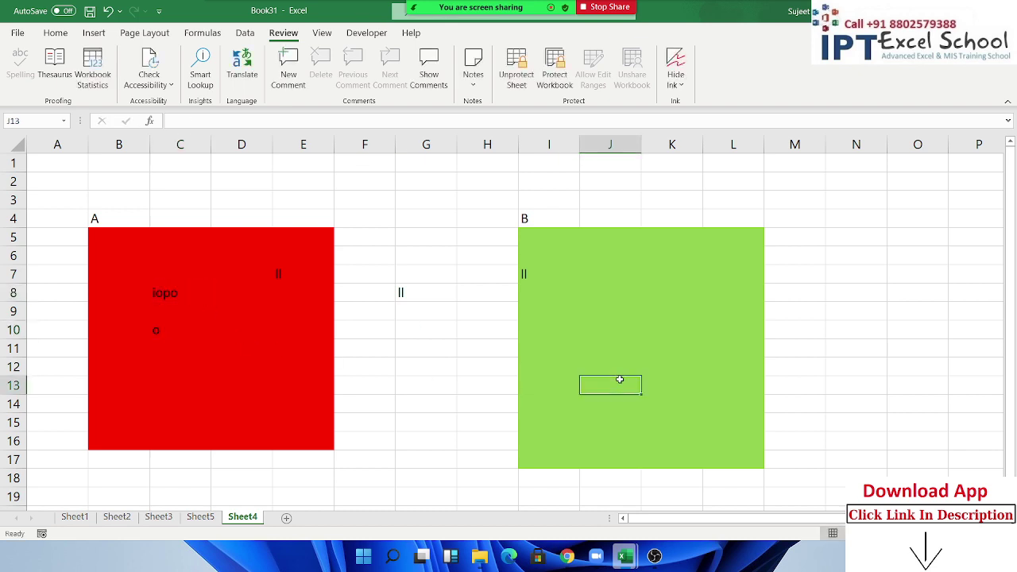
double_click(619, 380)
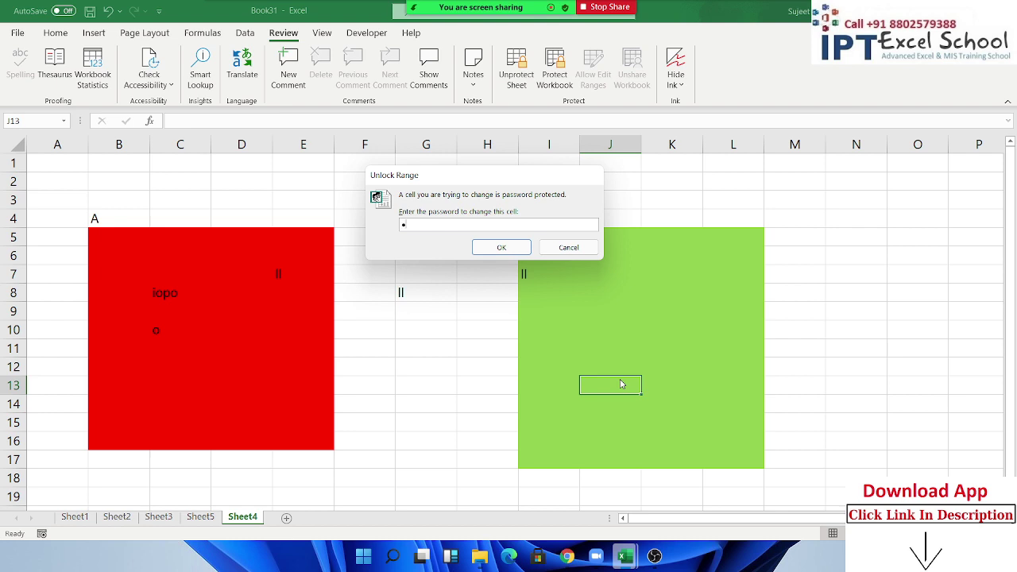
key("Return")
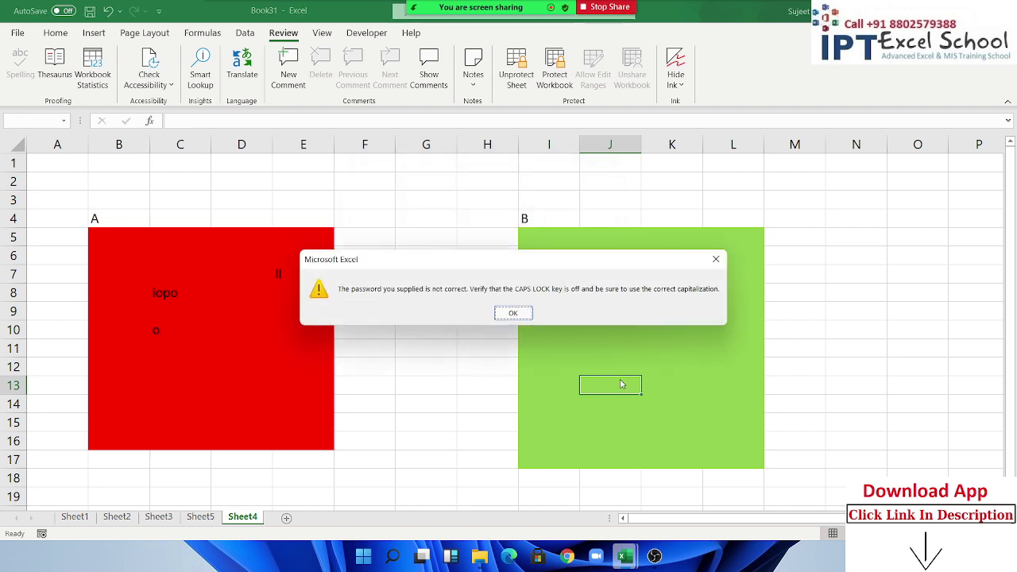
key("Return")
Enter l in cells E12 and E11 of the red block.
left_click(296, 368)
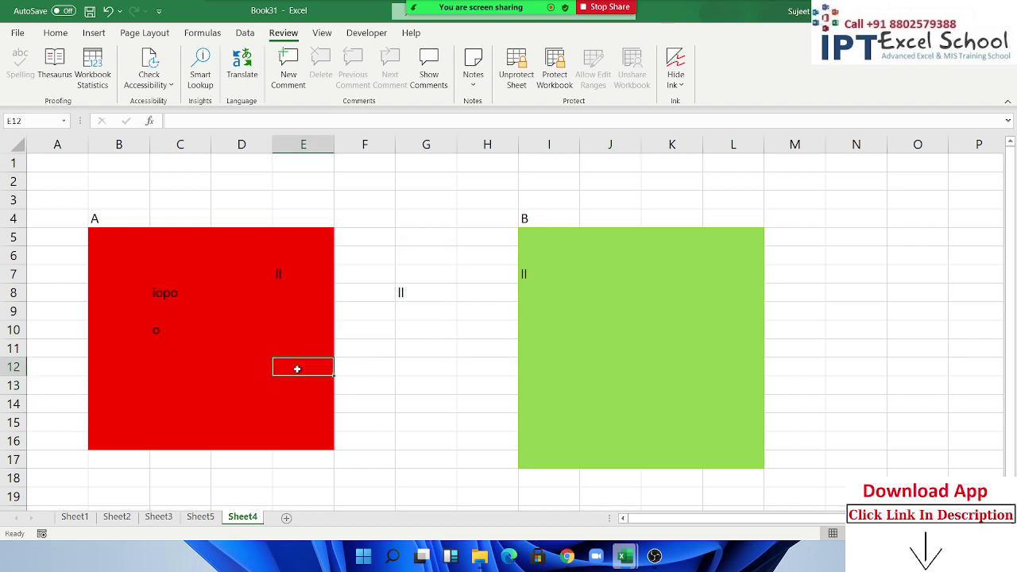
type("l")
left_click(299, 347)
type("l")
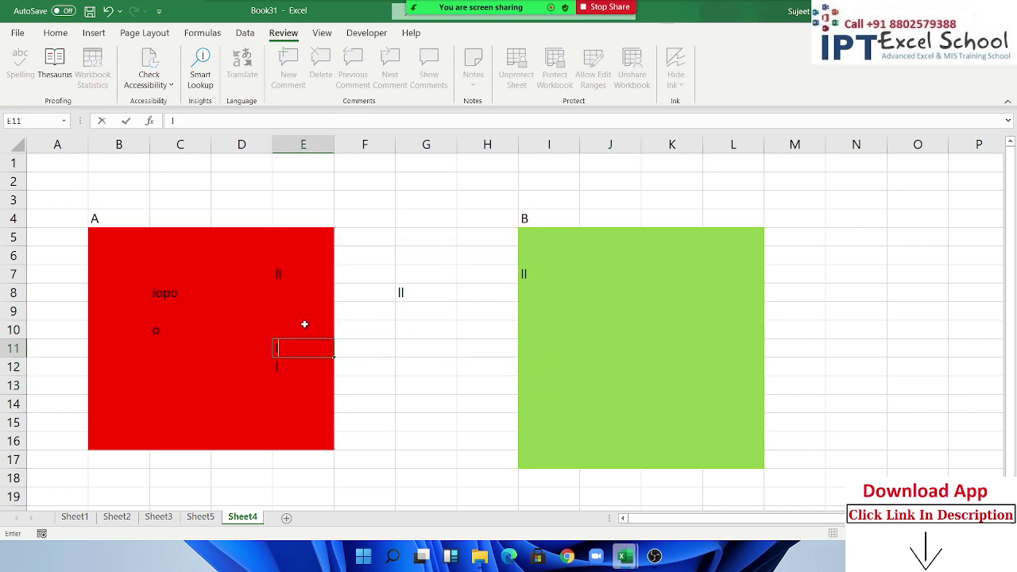
left_click(300, 298)
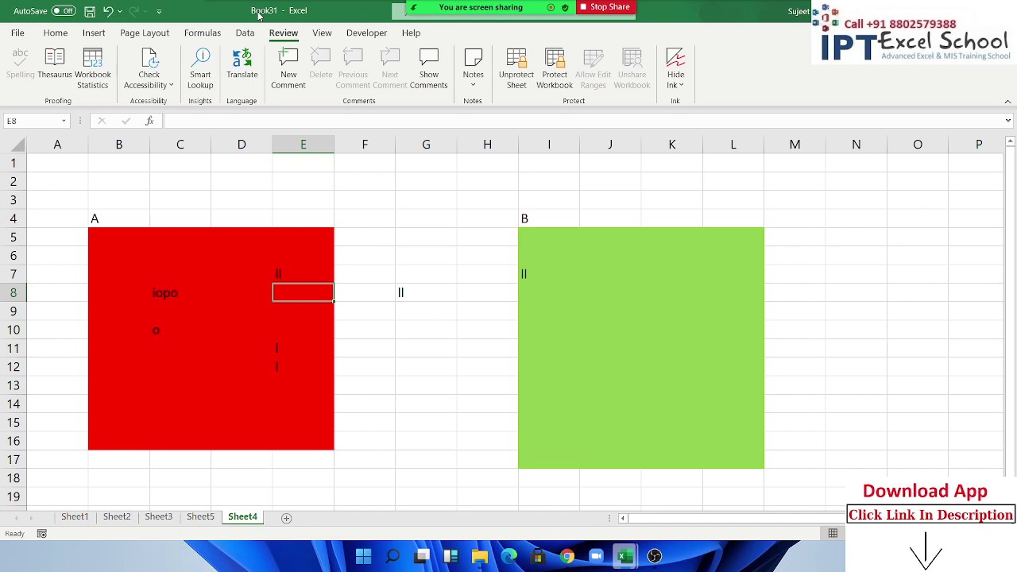
Type bv into D14 and f into C11 on Sheet4, then check cells D14, E15 and D13.
left_click(208, 517)
left_click(240, 516)
left_click(258, 413)
type("bv")
left_click(159, 342)
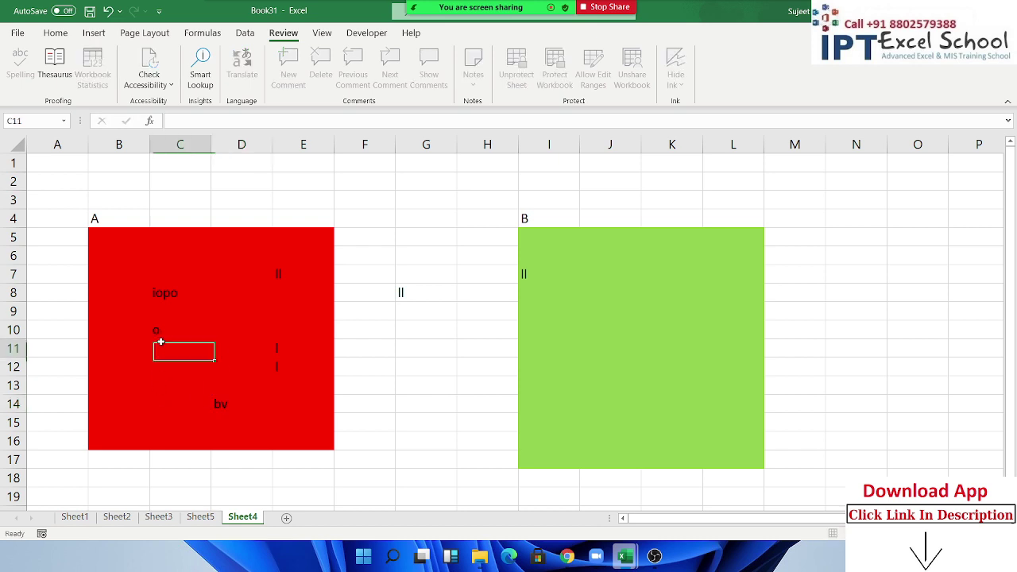
type("f")
left_click(177, 378)
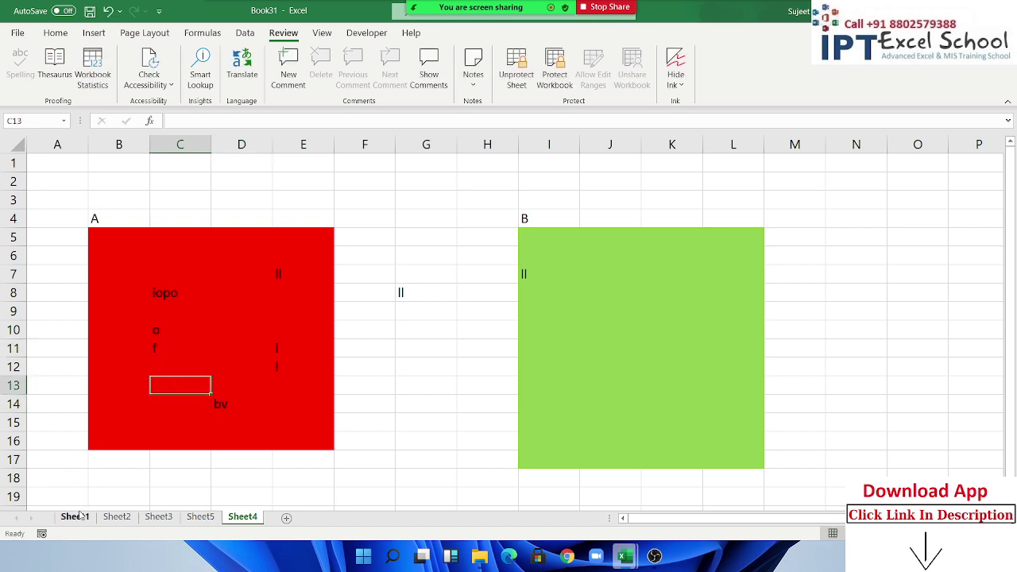
left_click(263, 409)
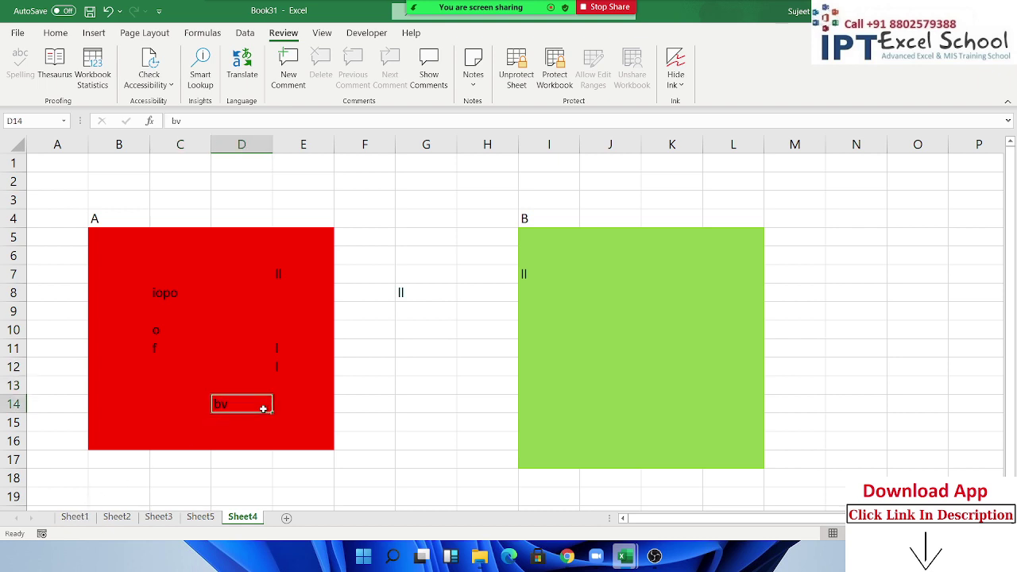
left_click(317, 414)
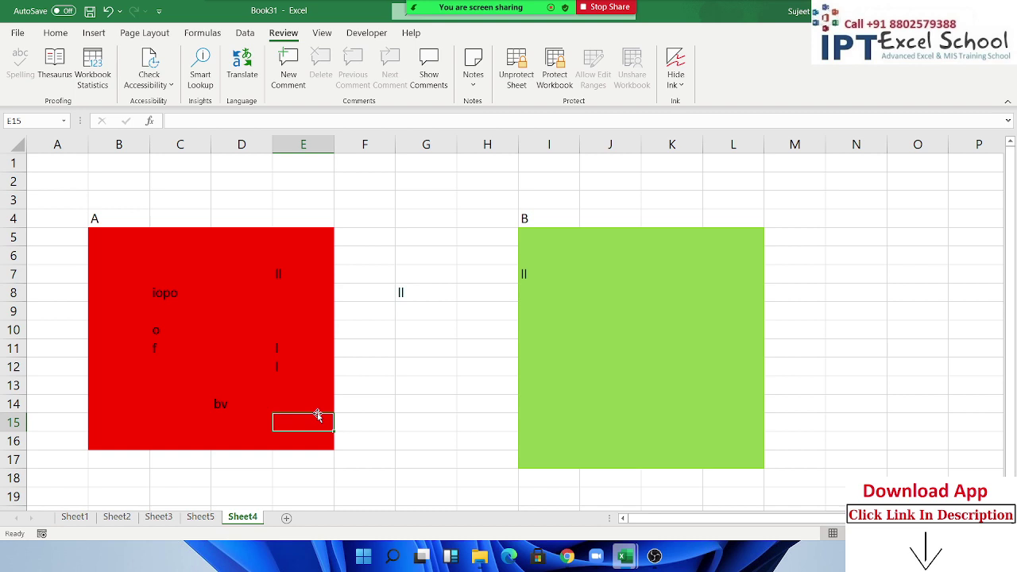
left_click(226, 386)
Delete the Sheet4 tab and confirm the deletion, leaving Sheet1, Sheet2, Sheet3 and Sheet5.
right_click(251, 517)
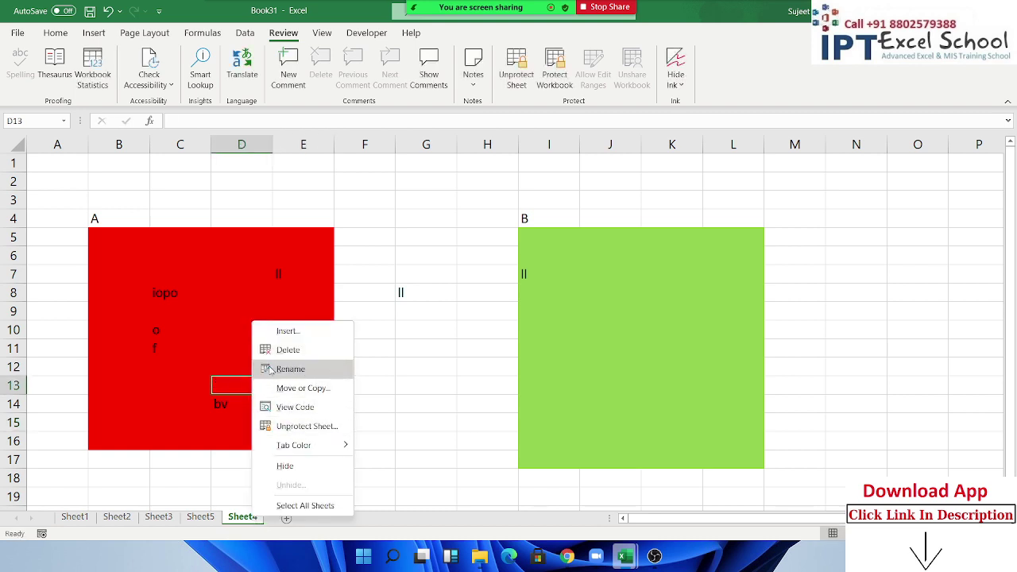
left_click(212, 381)
left_click(184, 380)
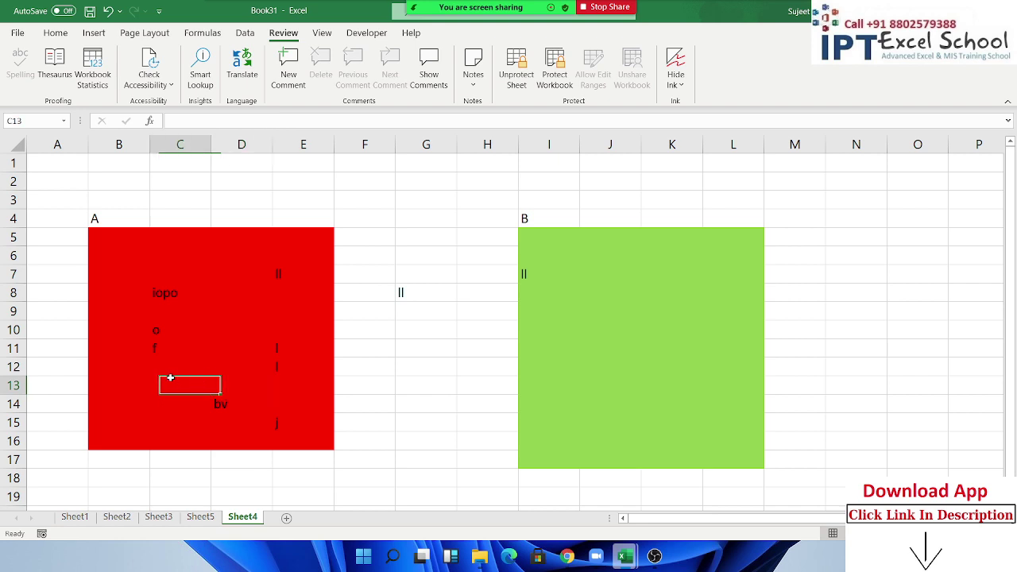
right_click(235, 521)
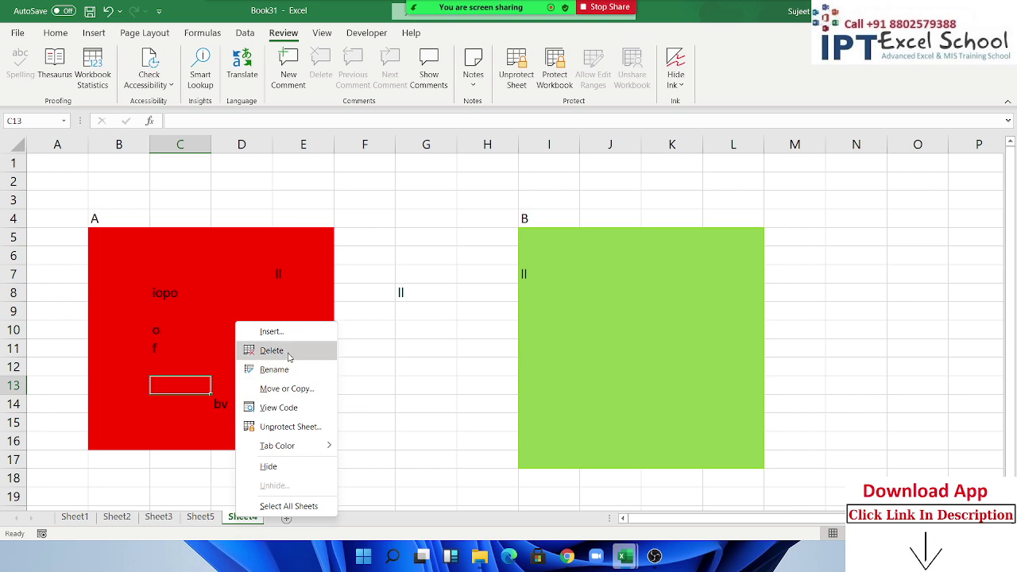
left_click(289, 358)
left_click(488, 314)
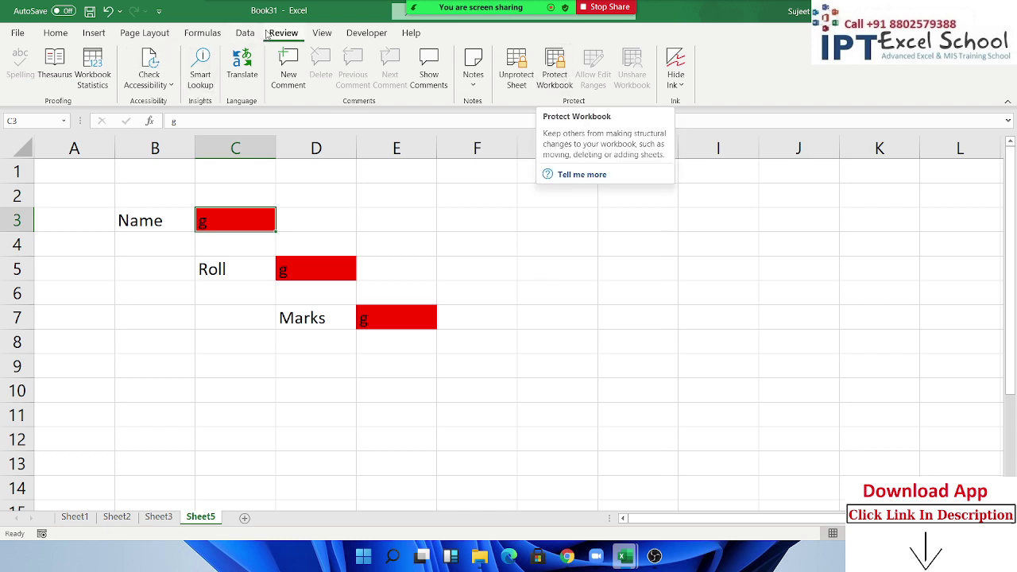
Protect the workbook structure, verify Sheet5's tab options are greyed out, then go to File.
left_click(551, 93)
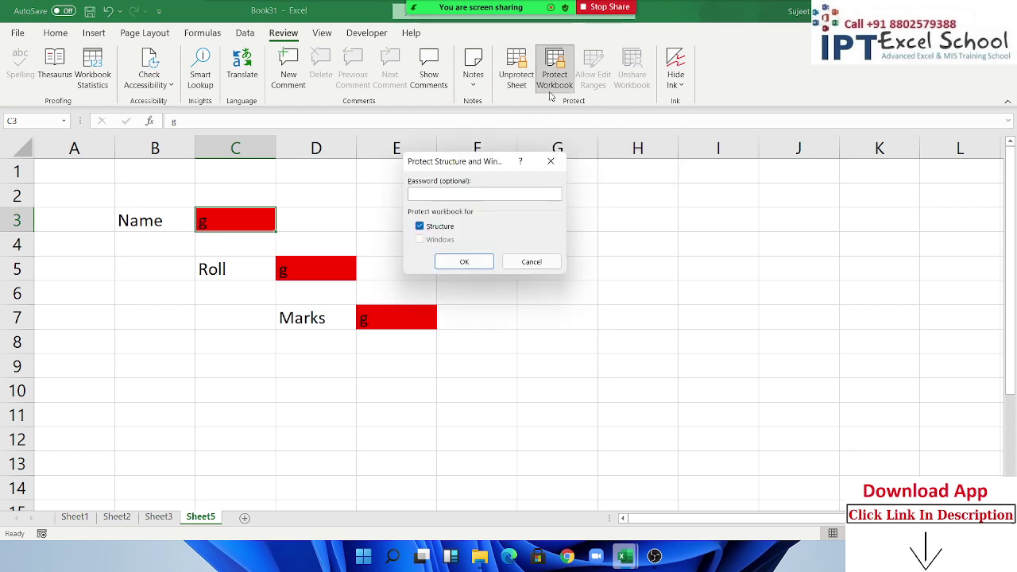
left_click(451, 260)
right_click(206, 522)
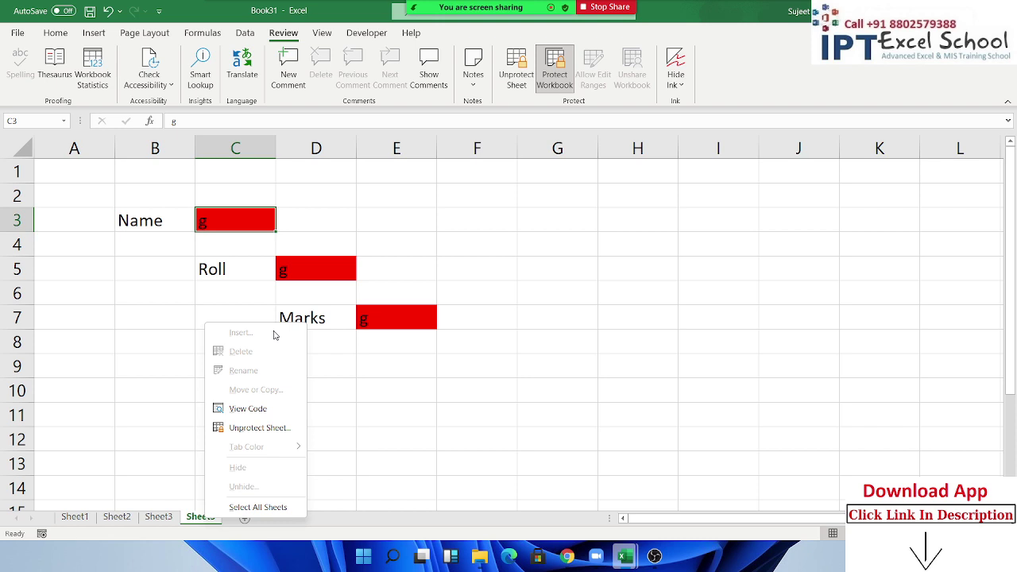
left_click(188, 295)
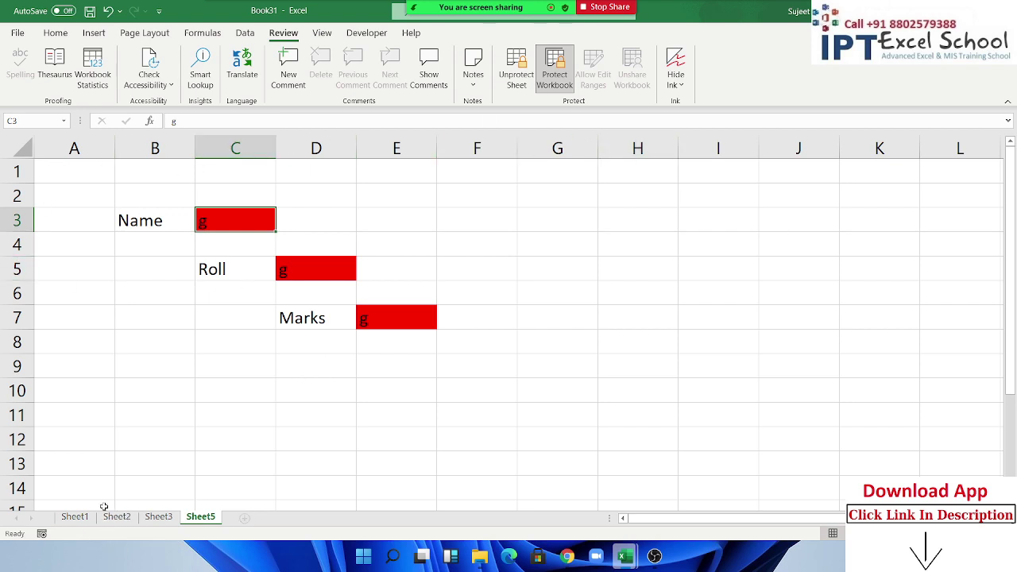
left_click(17, 33)
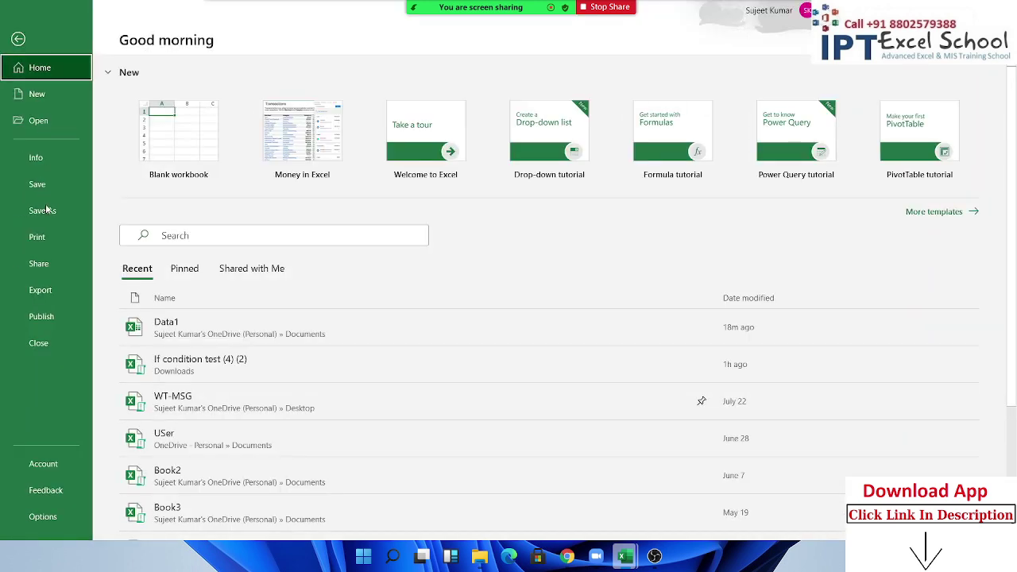
Review the Save As General Options for password to open and modify, then cancel without saving.
left_click(45, 212)
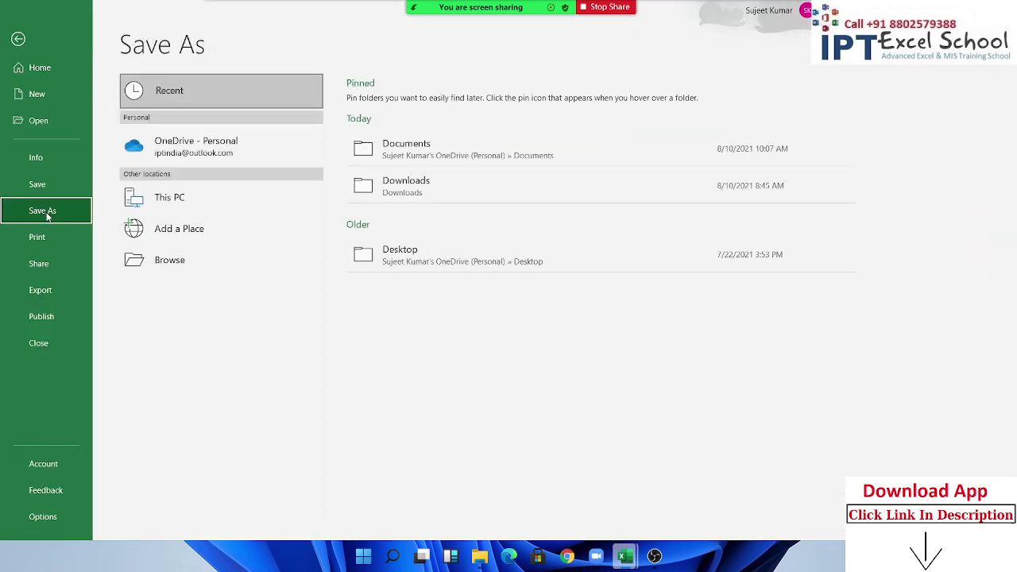
left_click(236, 272)
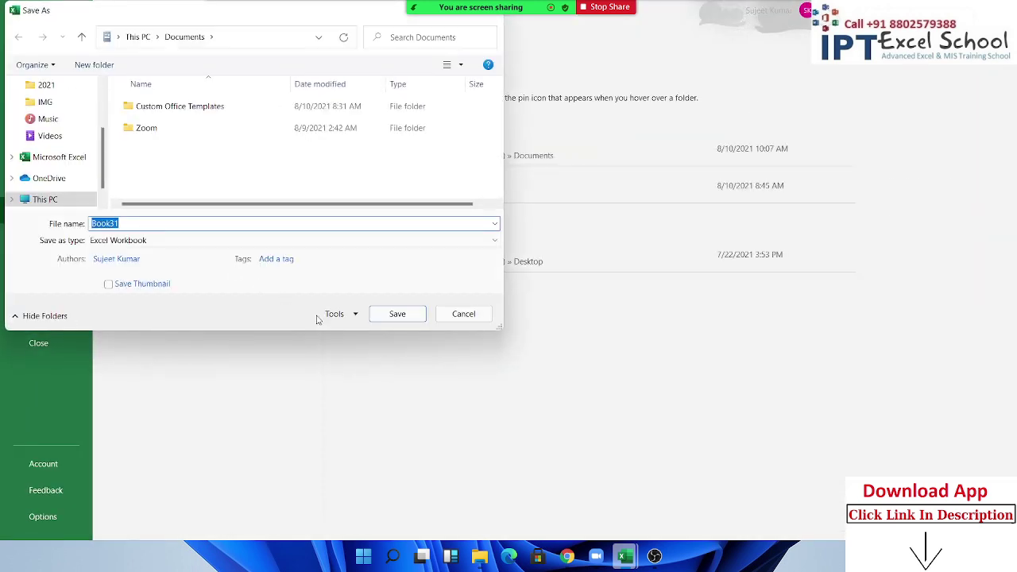
left_click(338, 314)
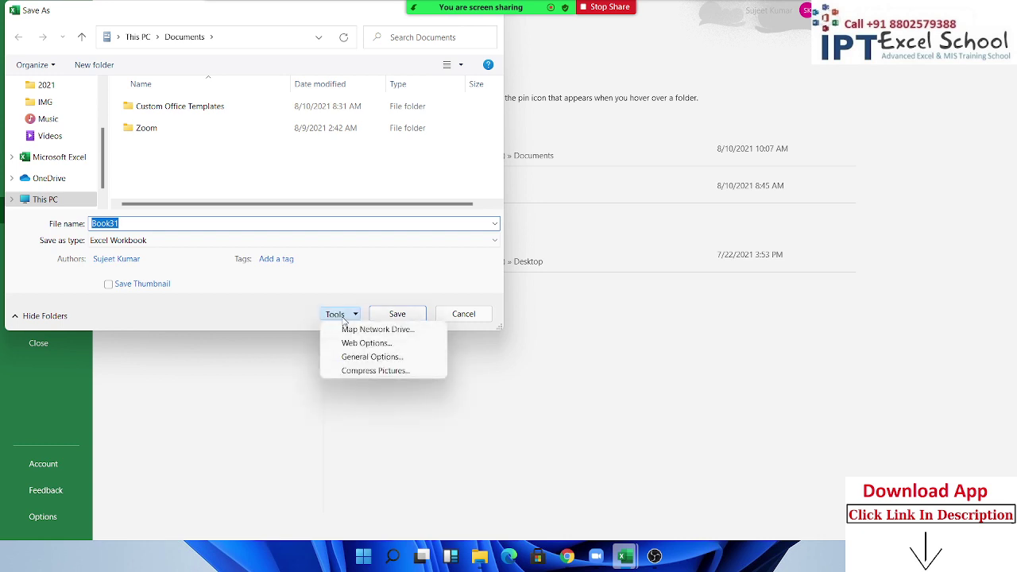
left_click(352, 356)
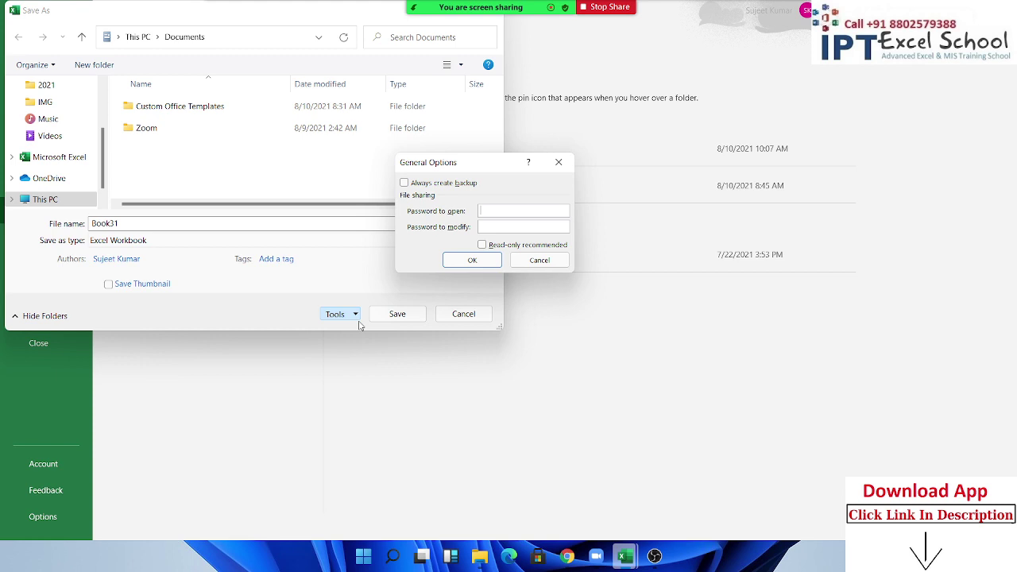
key("Escape")
left_click(357, 317)
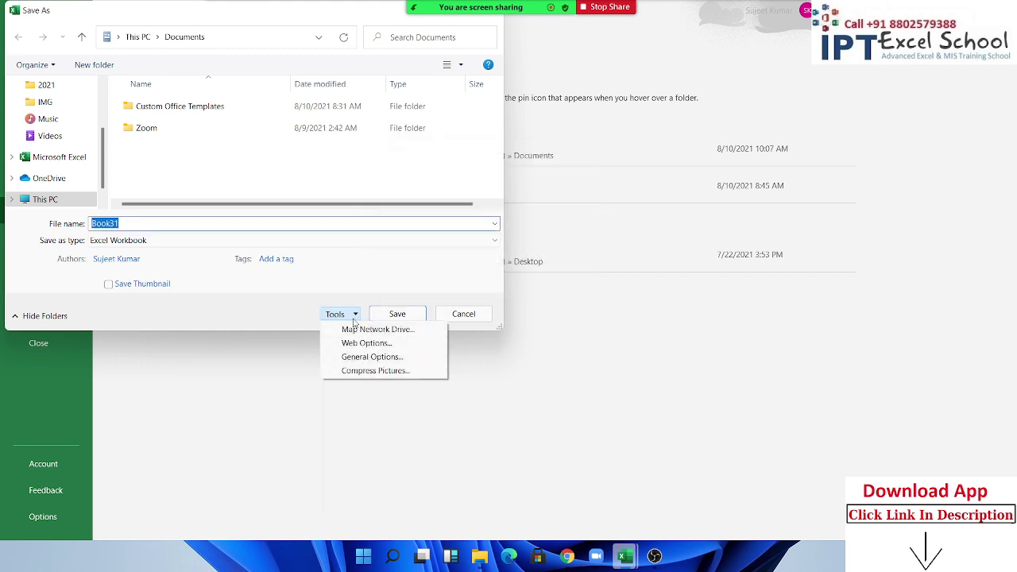
mouse_move(520, 8)
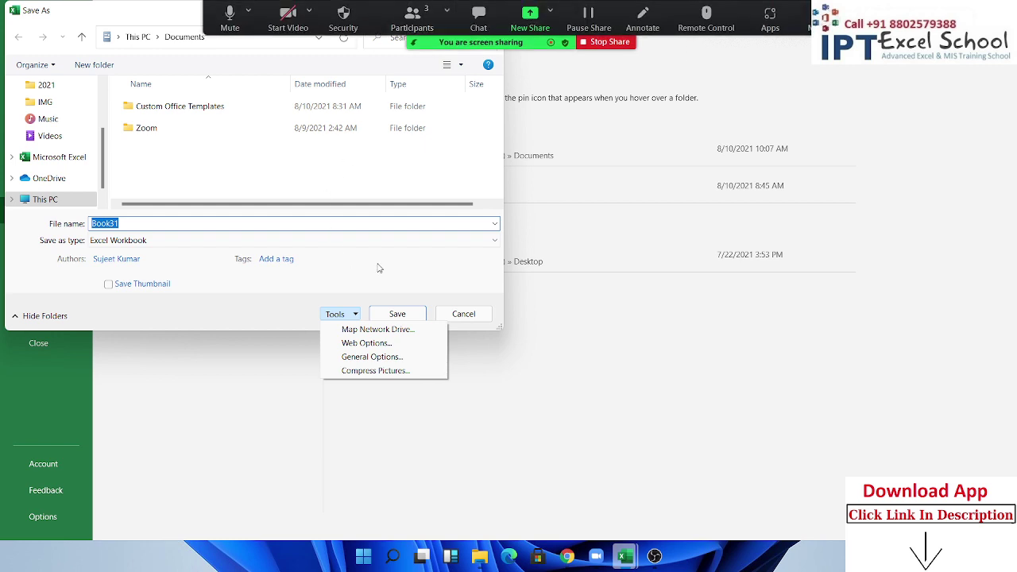
left_click(411, 9)
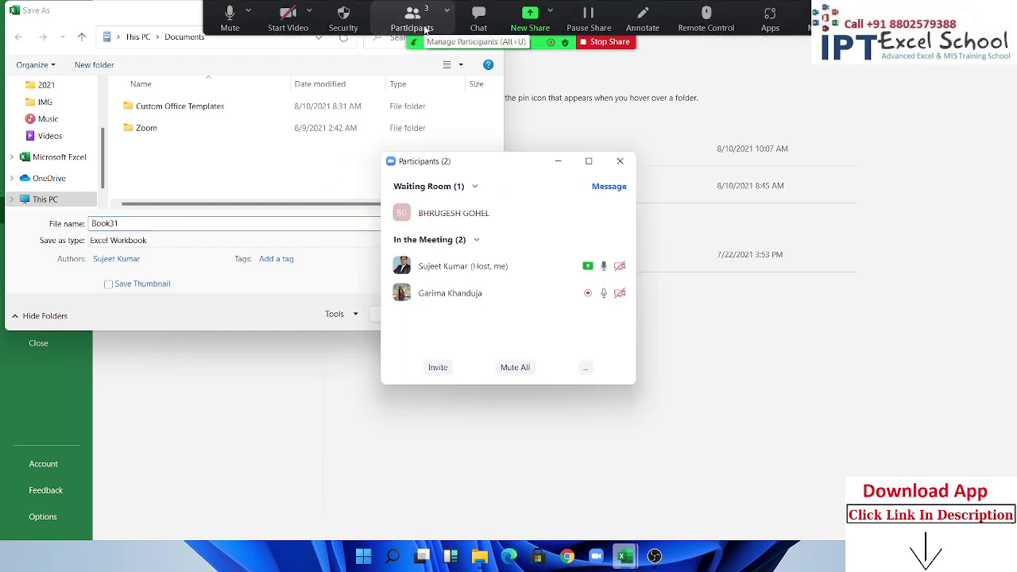
left_click(620, 160)
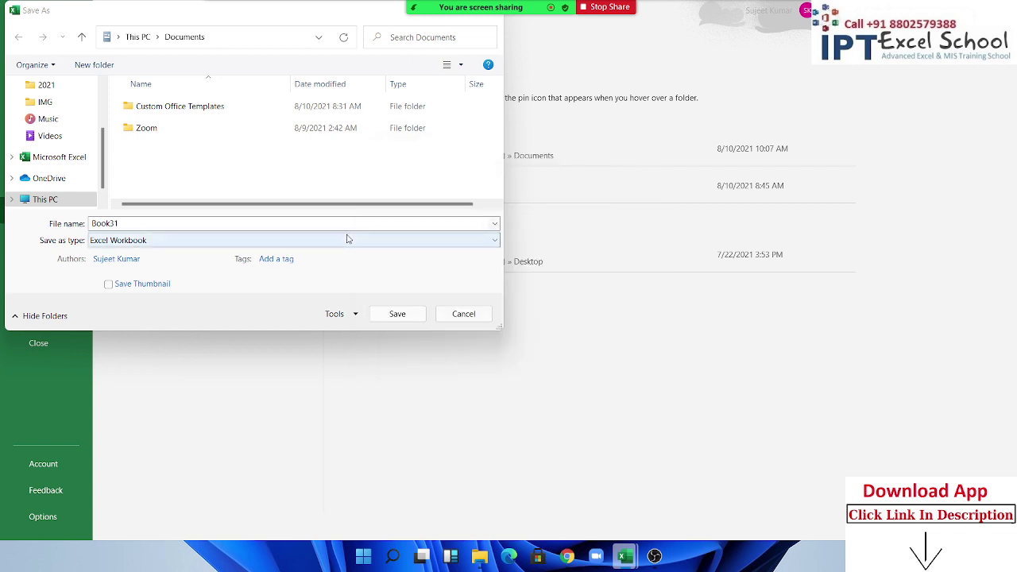
left_click(442, 316)
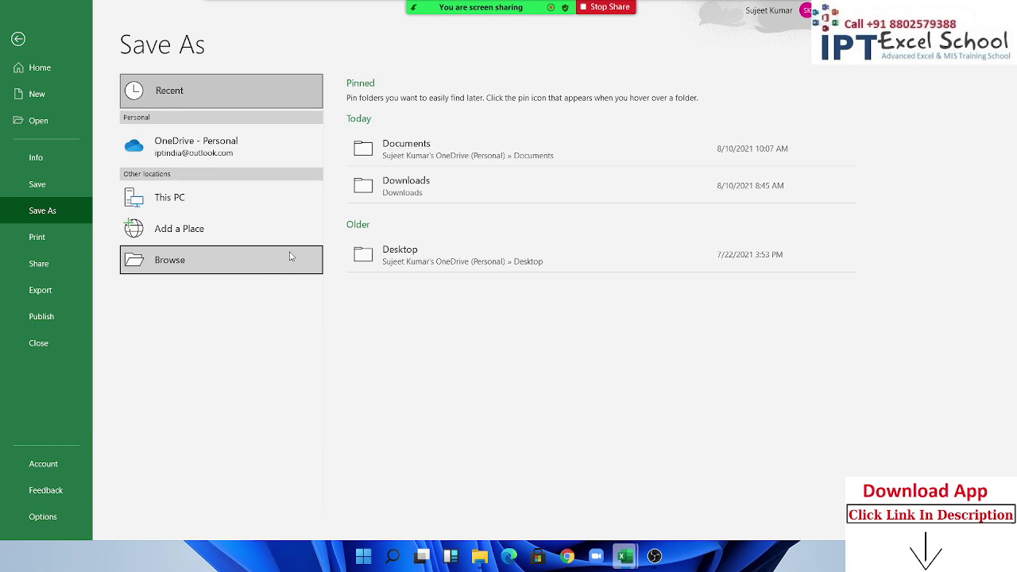
View Info's Encrypt with Password prompt, cancel it, and return to Sheet5.
left_click(51, 165)
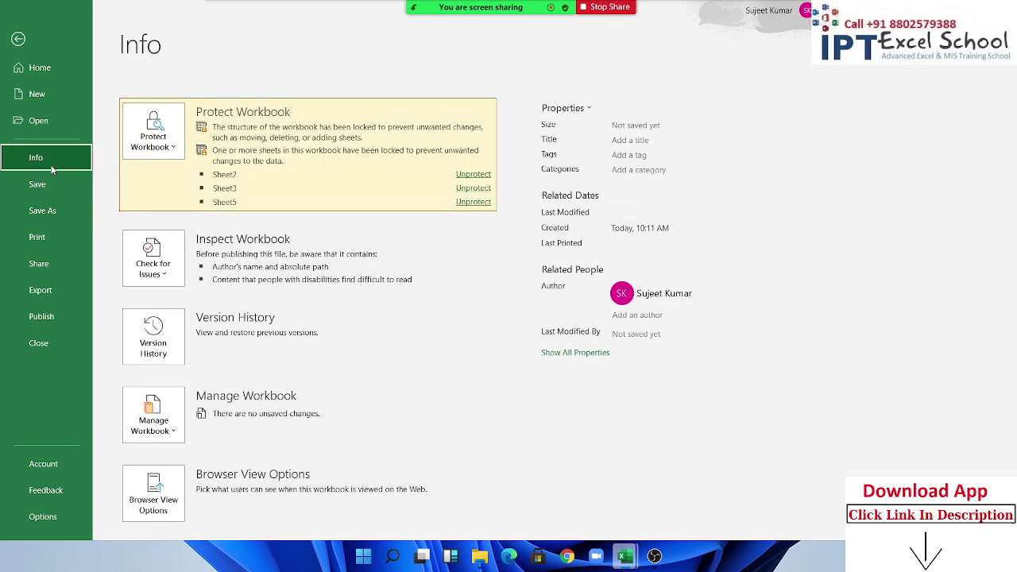
left_click(152, 142)
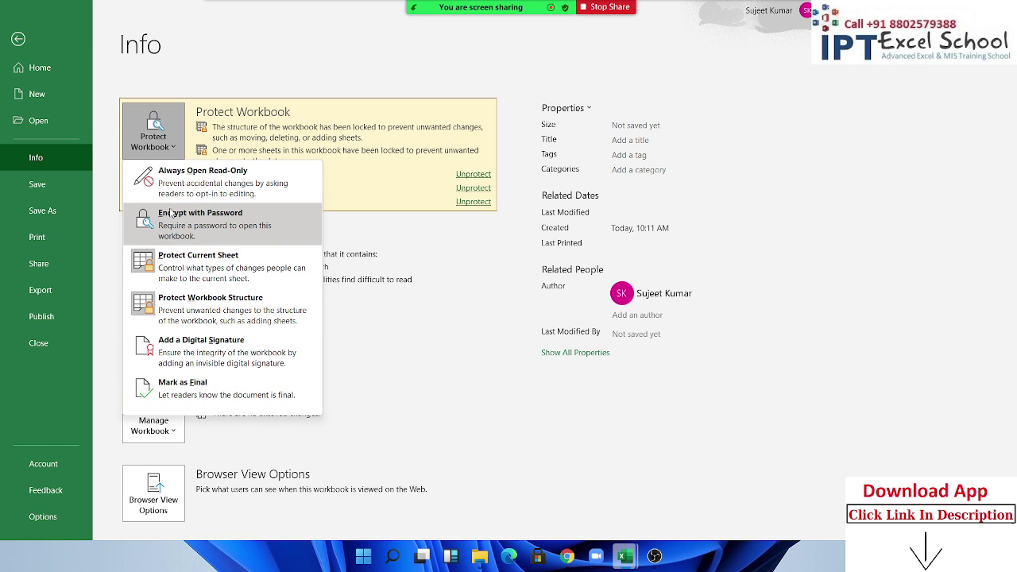
left_click(169, 213)
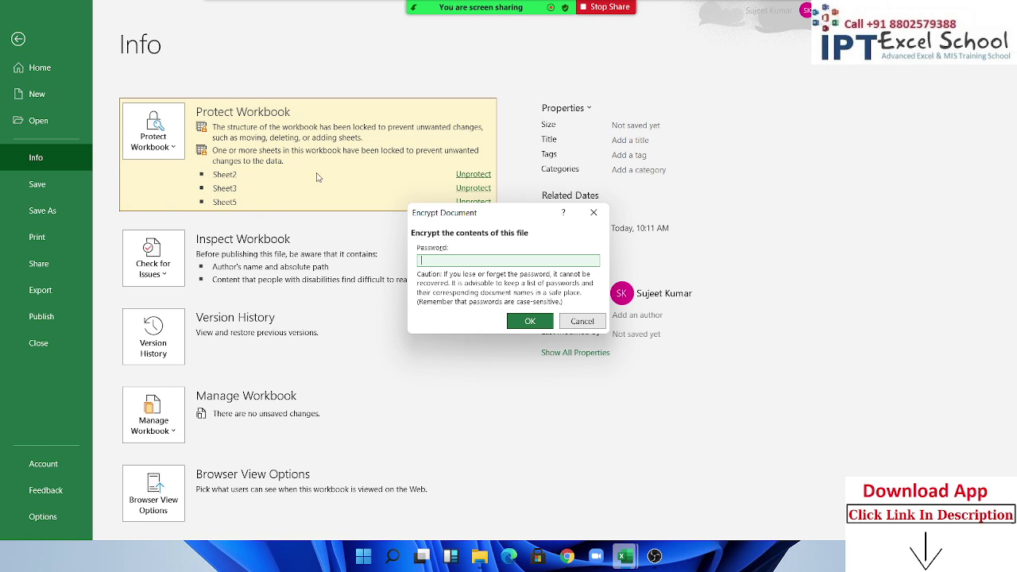
left_click(581, 321)
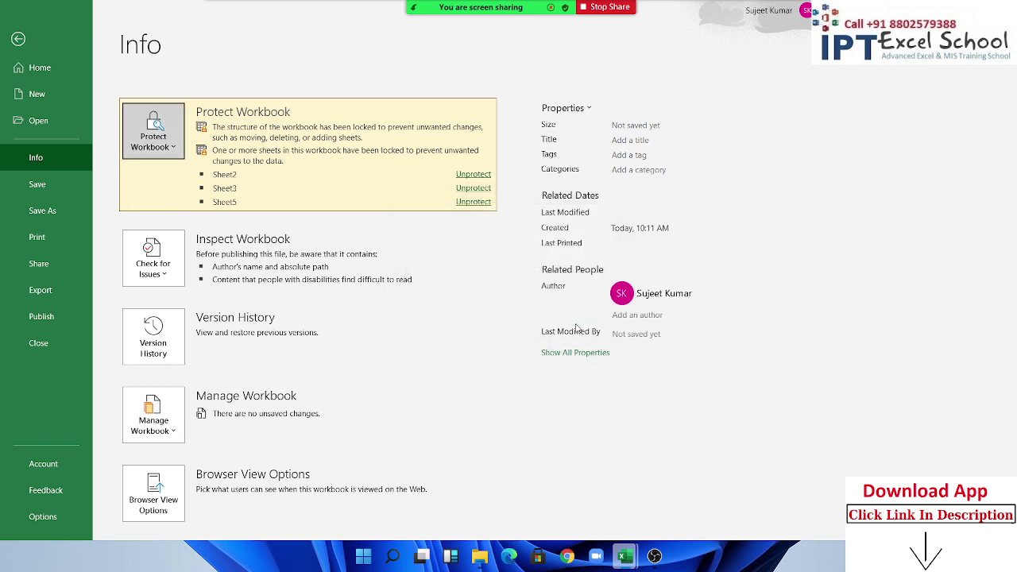
key("Escape")
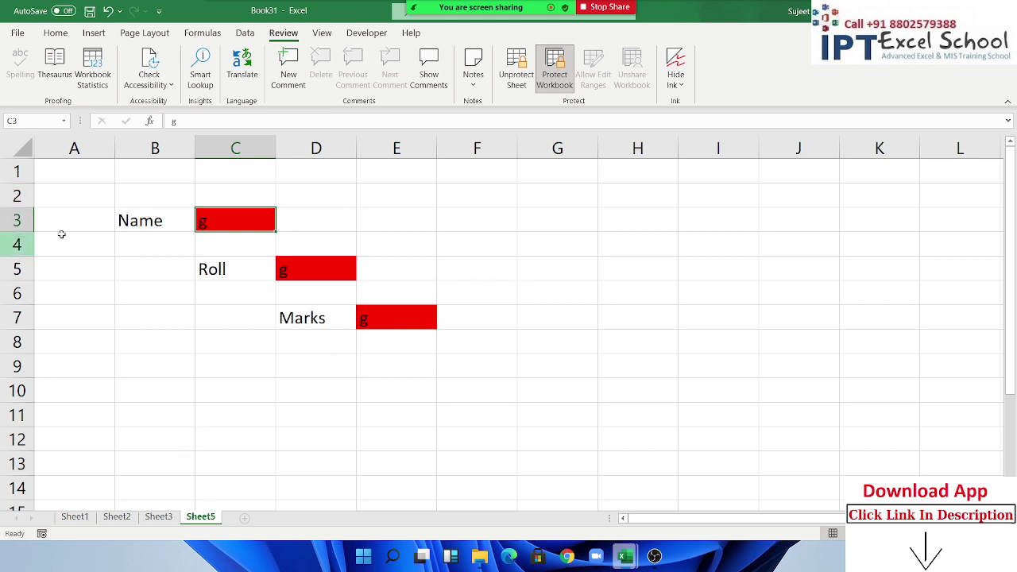
Cycle through the sheet tabs and settle on Sheet2 with its ID, Date, Name table.
left_click(124, 517)
left_click(157, 517)
left_click(117, 517)
left_click(75, 517)
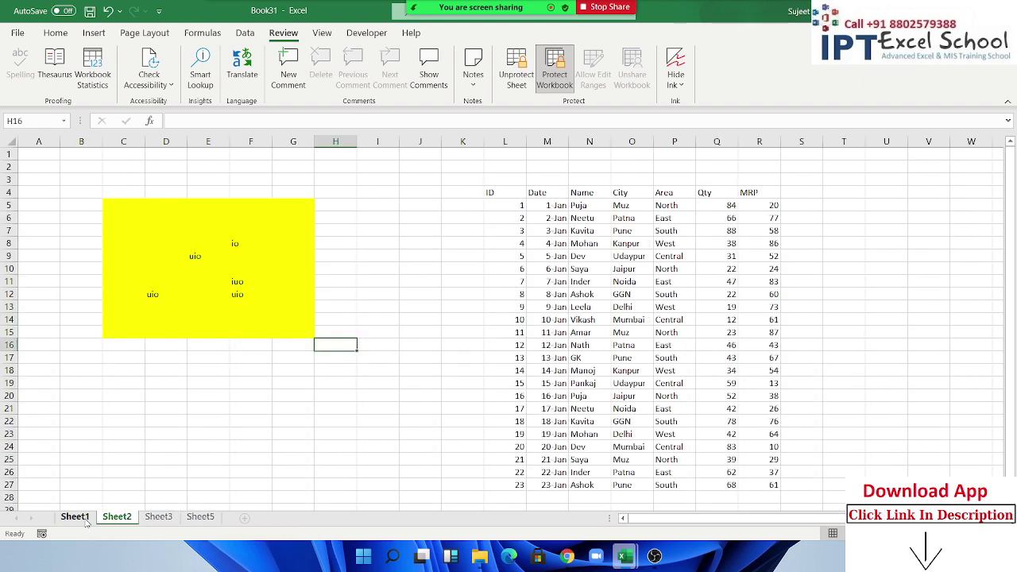
left_click(110, 519)
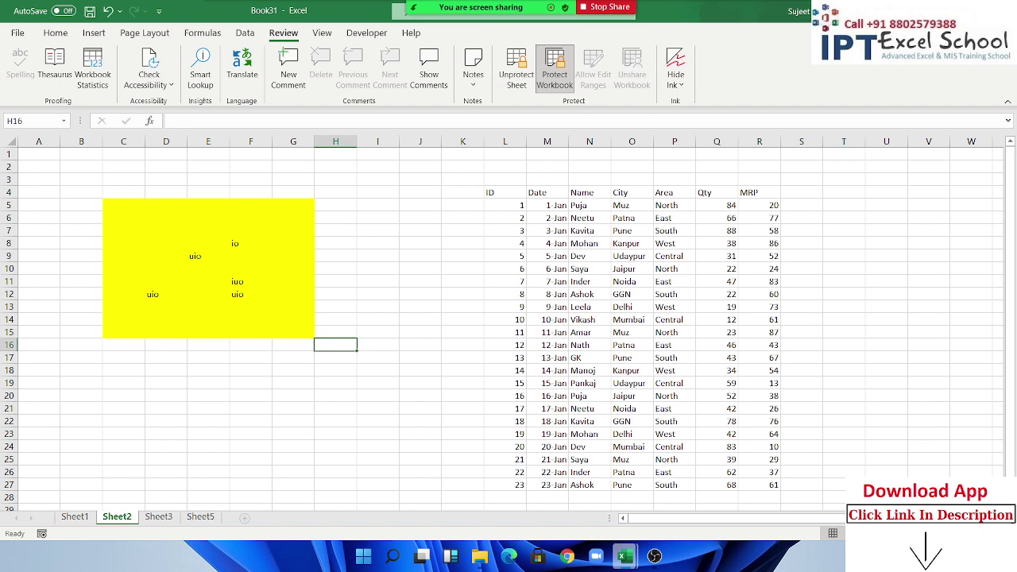